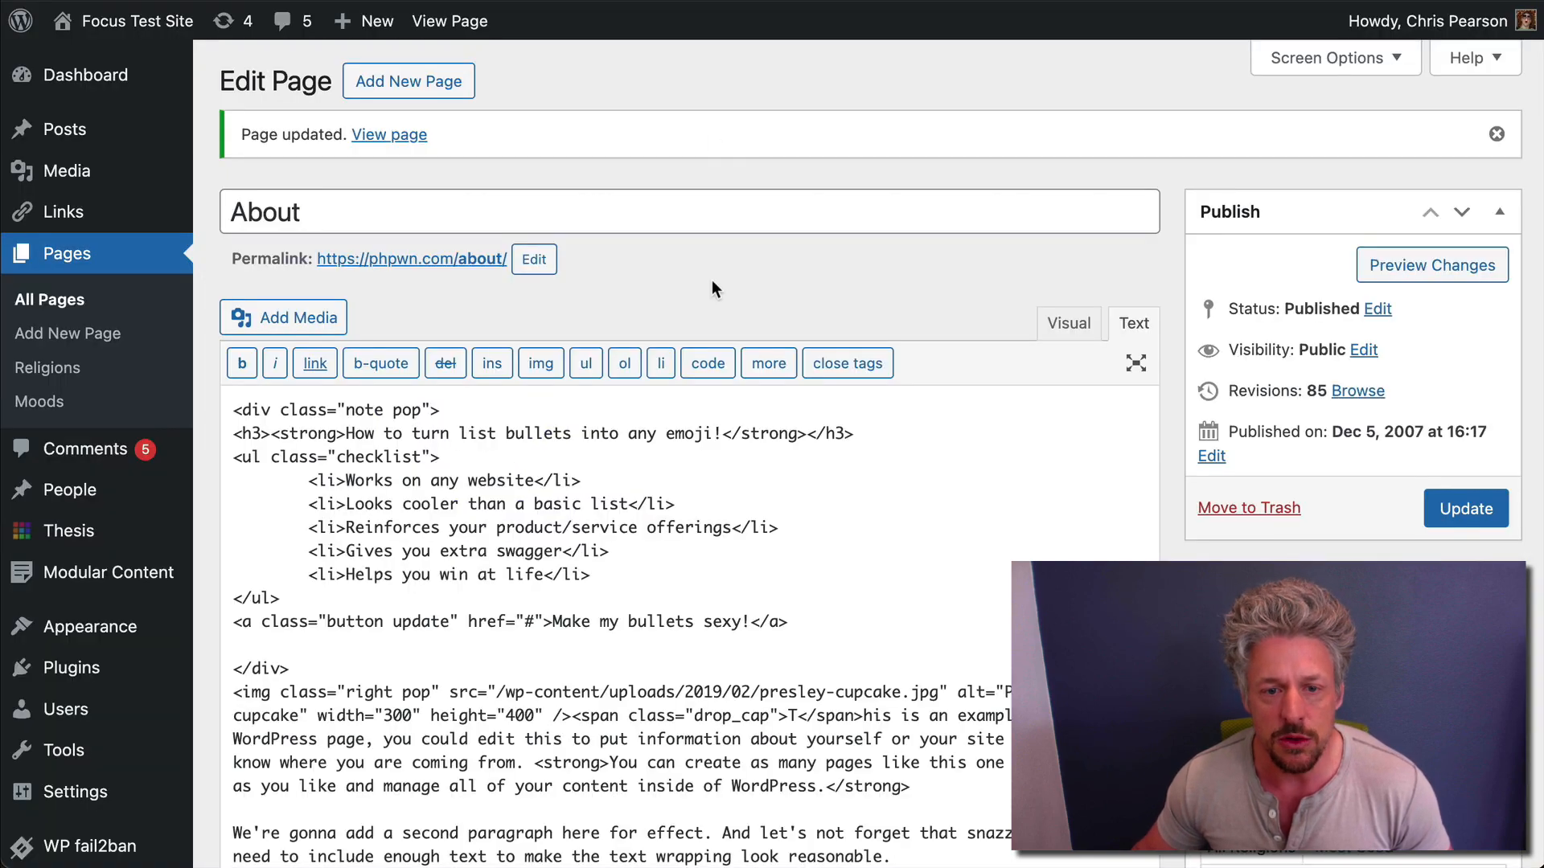
- Review the ul class="checklist" markup on the About page in both Text and Visual views
left_click_drag(233, 463, 315, 603)
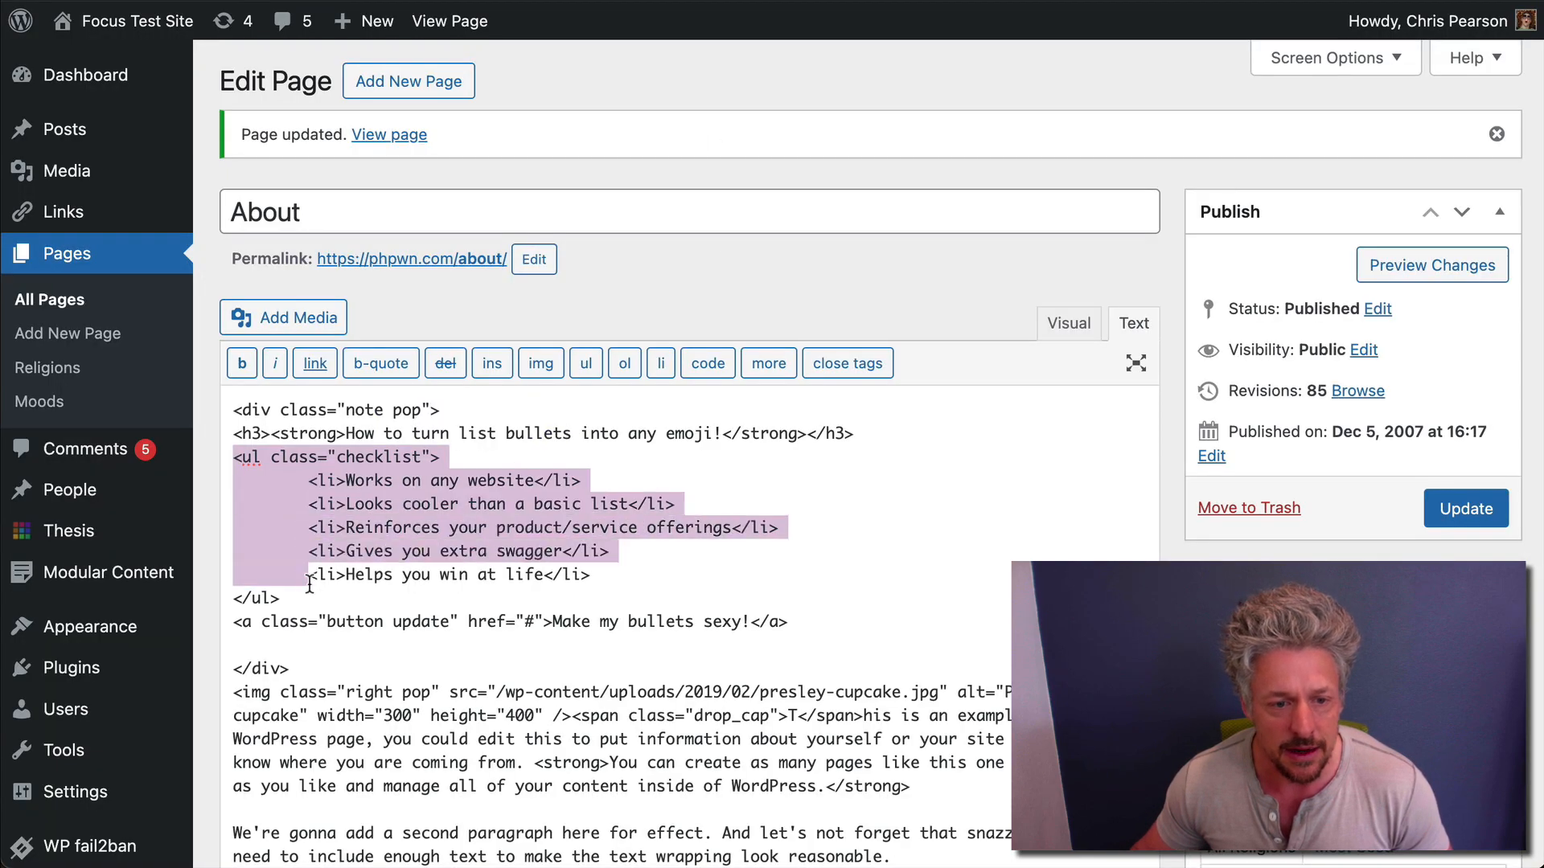
left_click(336, 459)
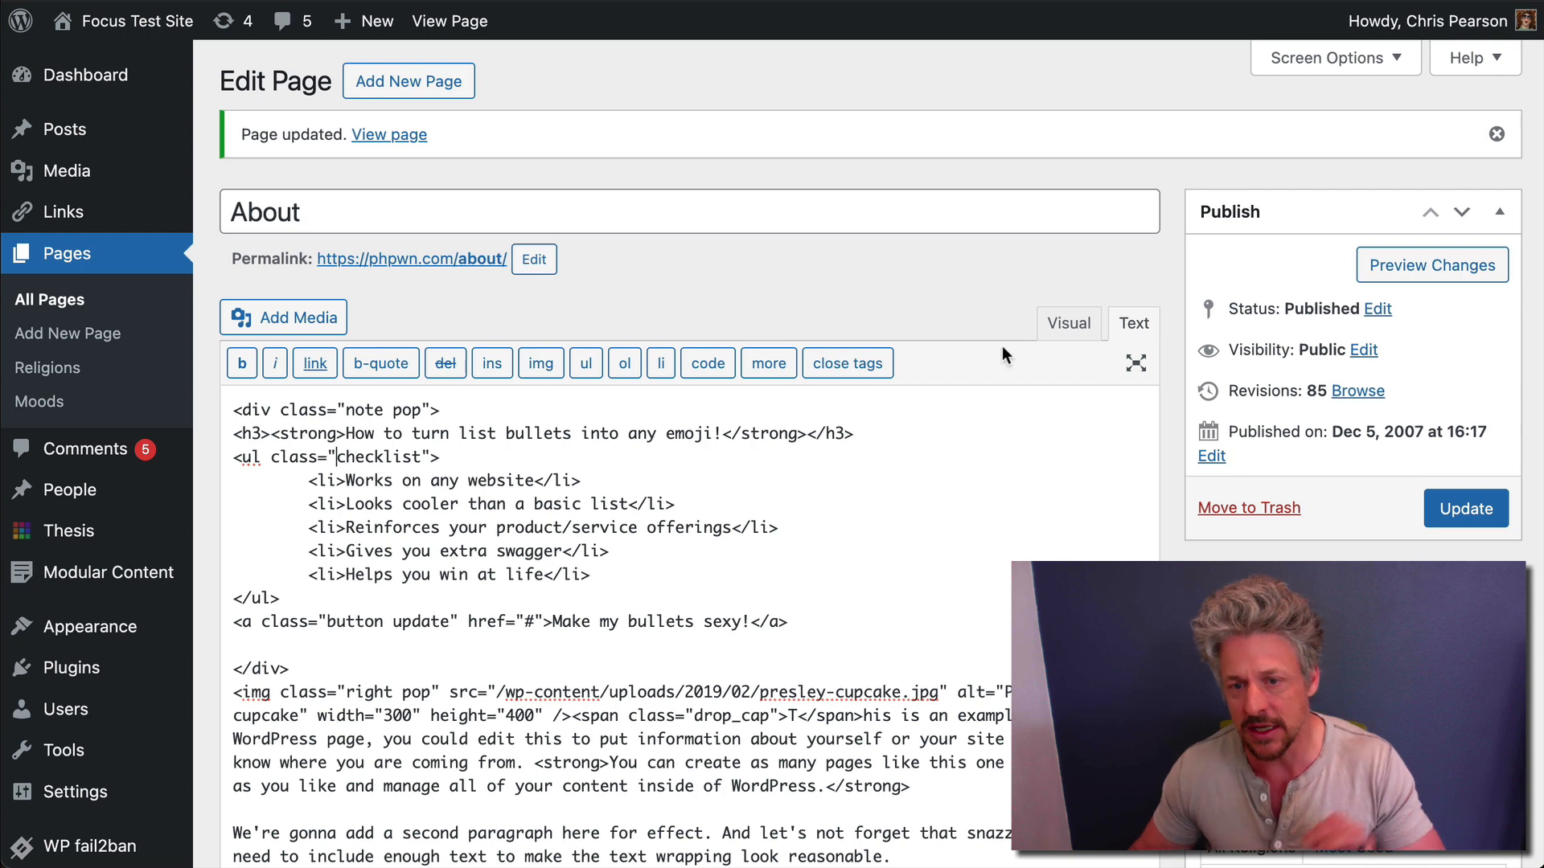
left_click(1048, 326)
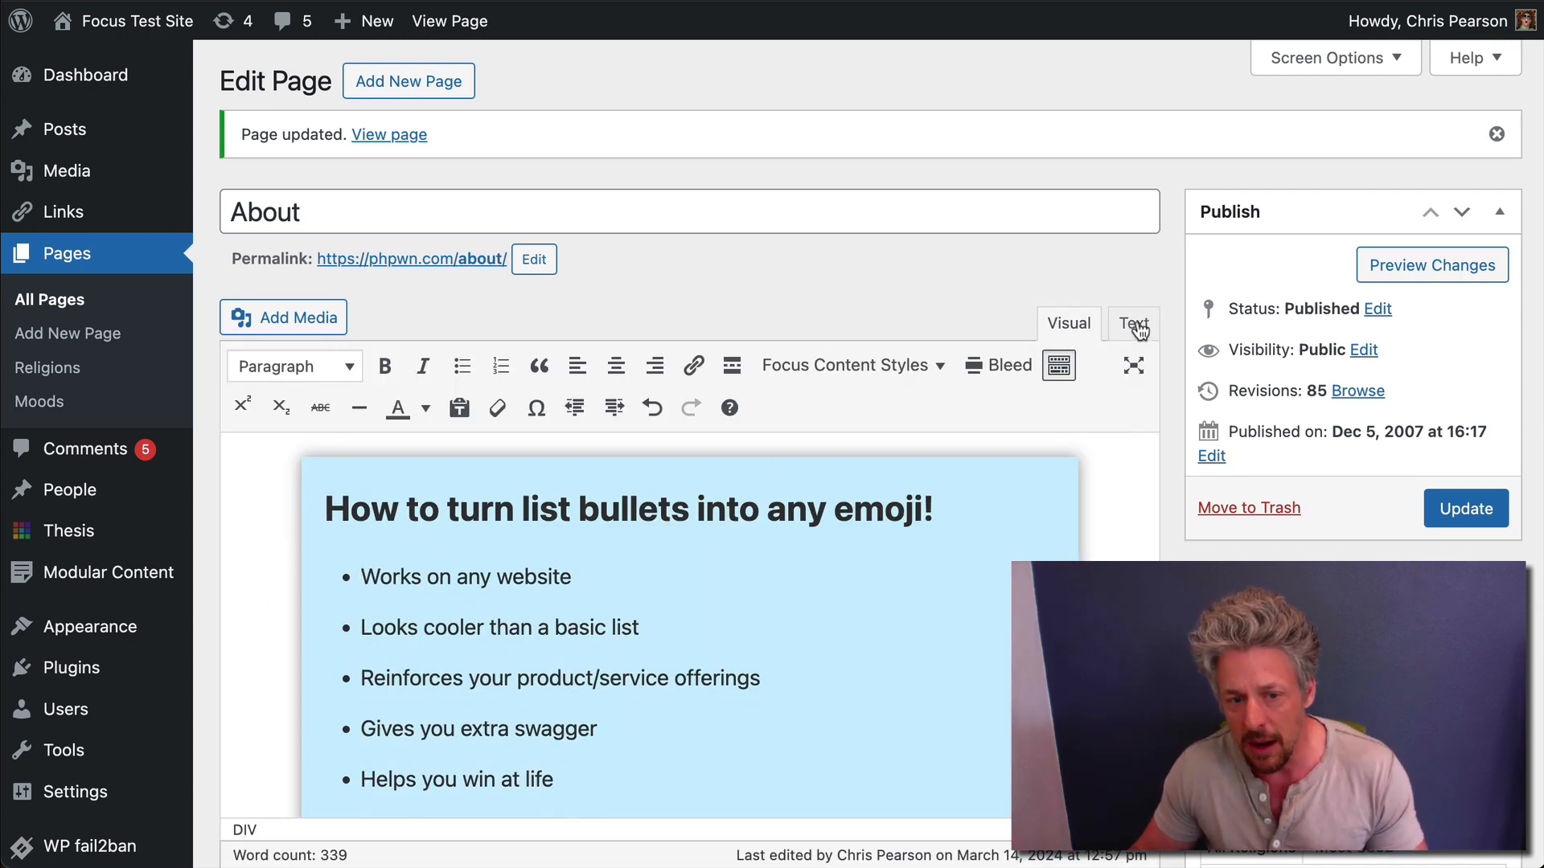
left_click(1137, 325)
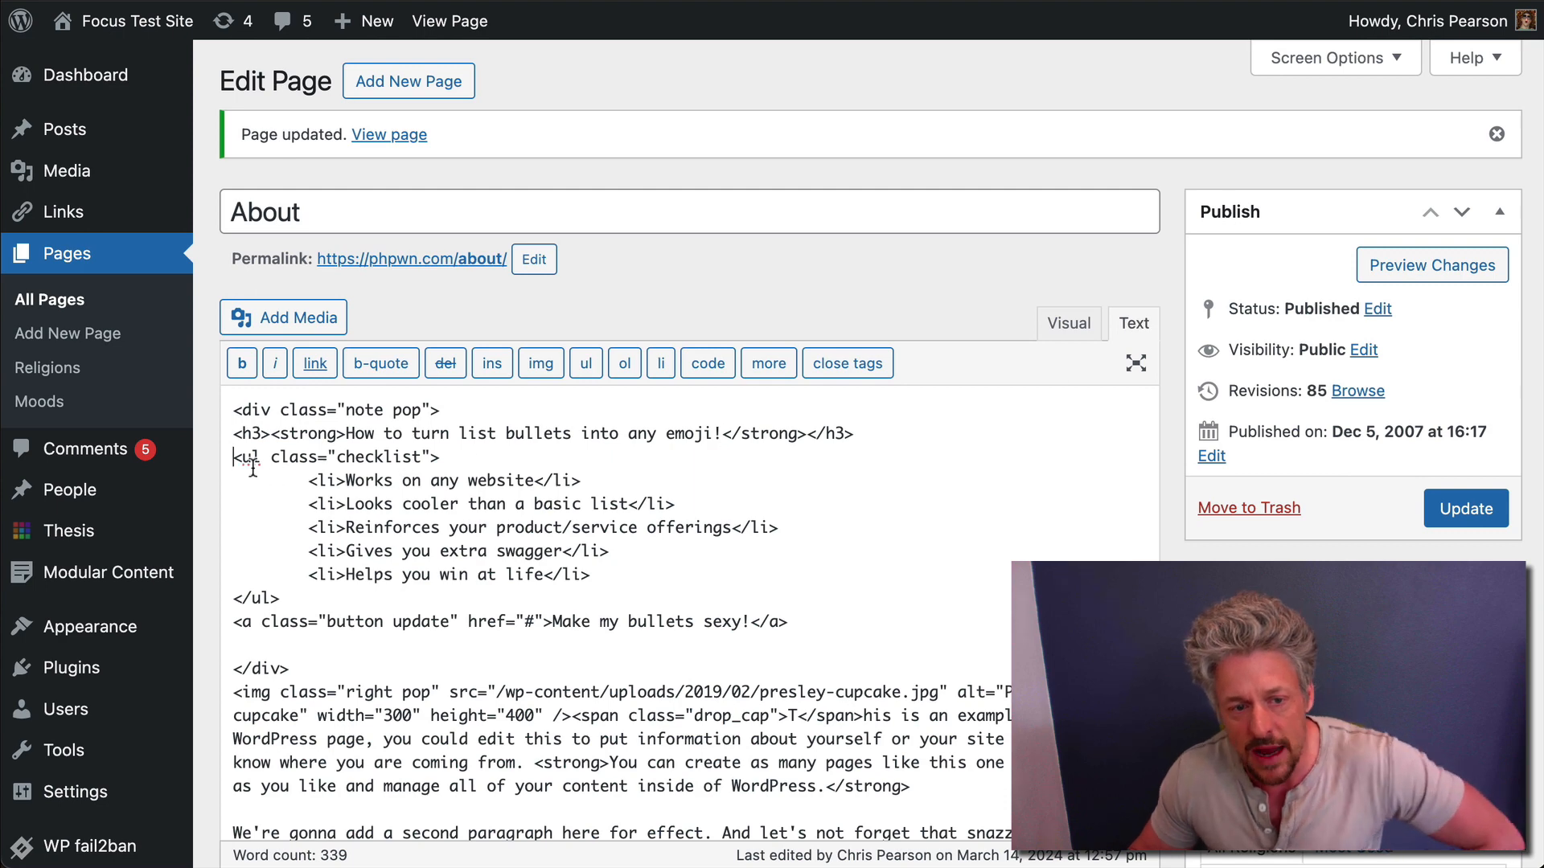
mouse_move(234, 458)
left_mouse_down()
mouse_move(298, 577)
mouse_move(281, 599)
left_mouse_up()
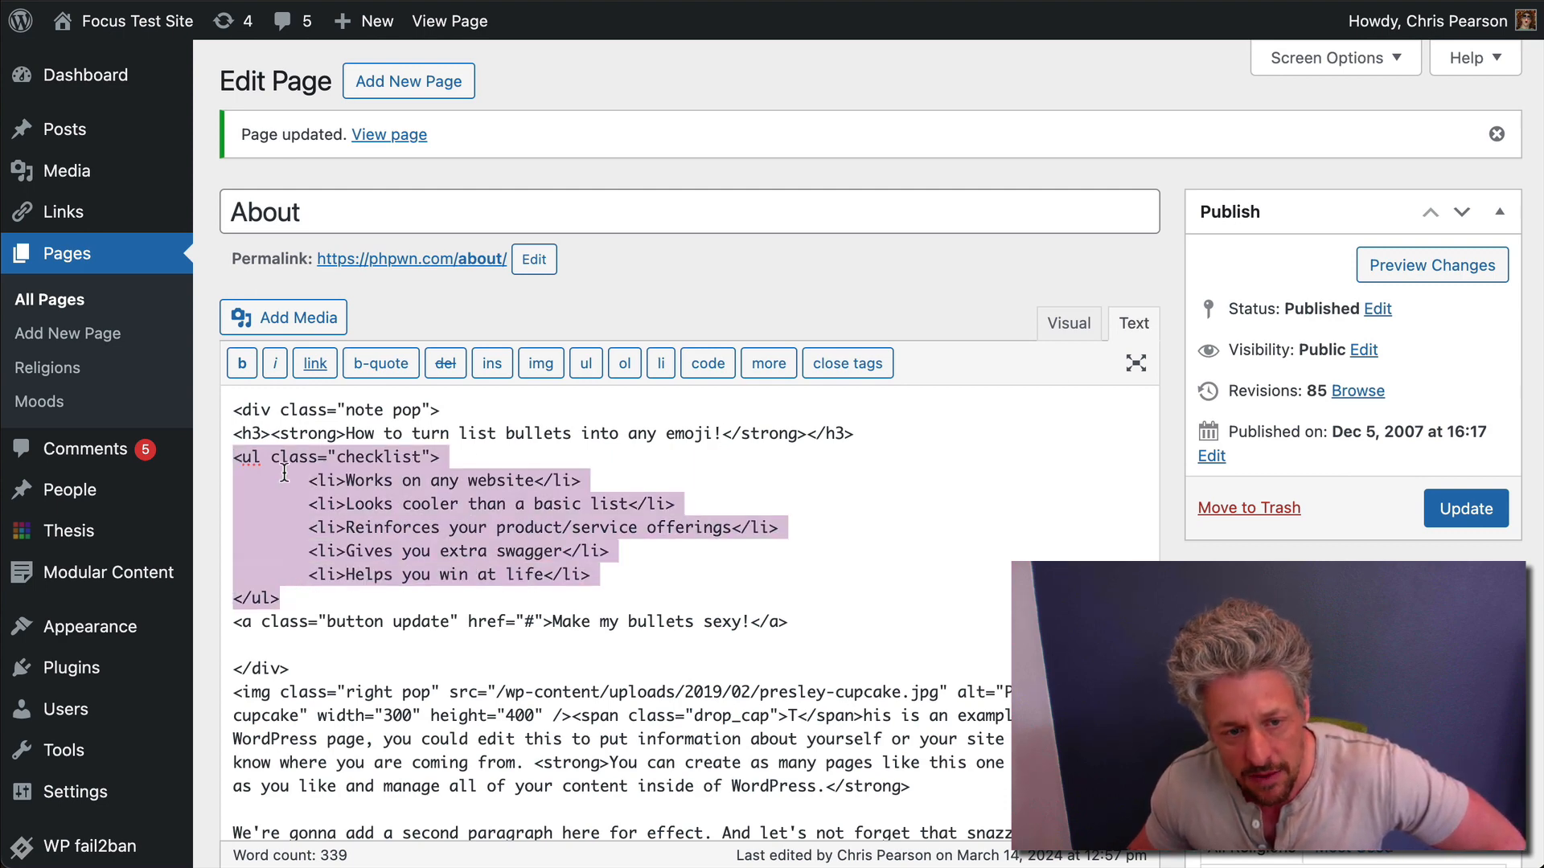
left_click(258, 461)
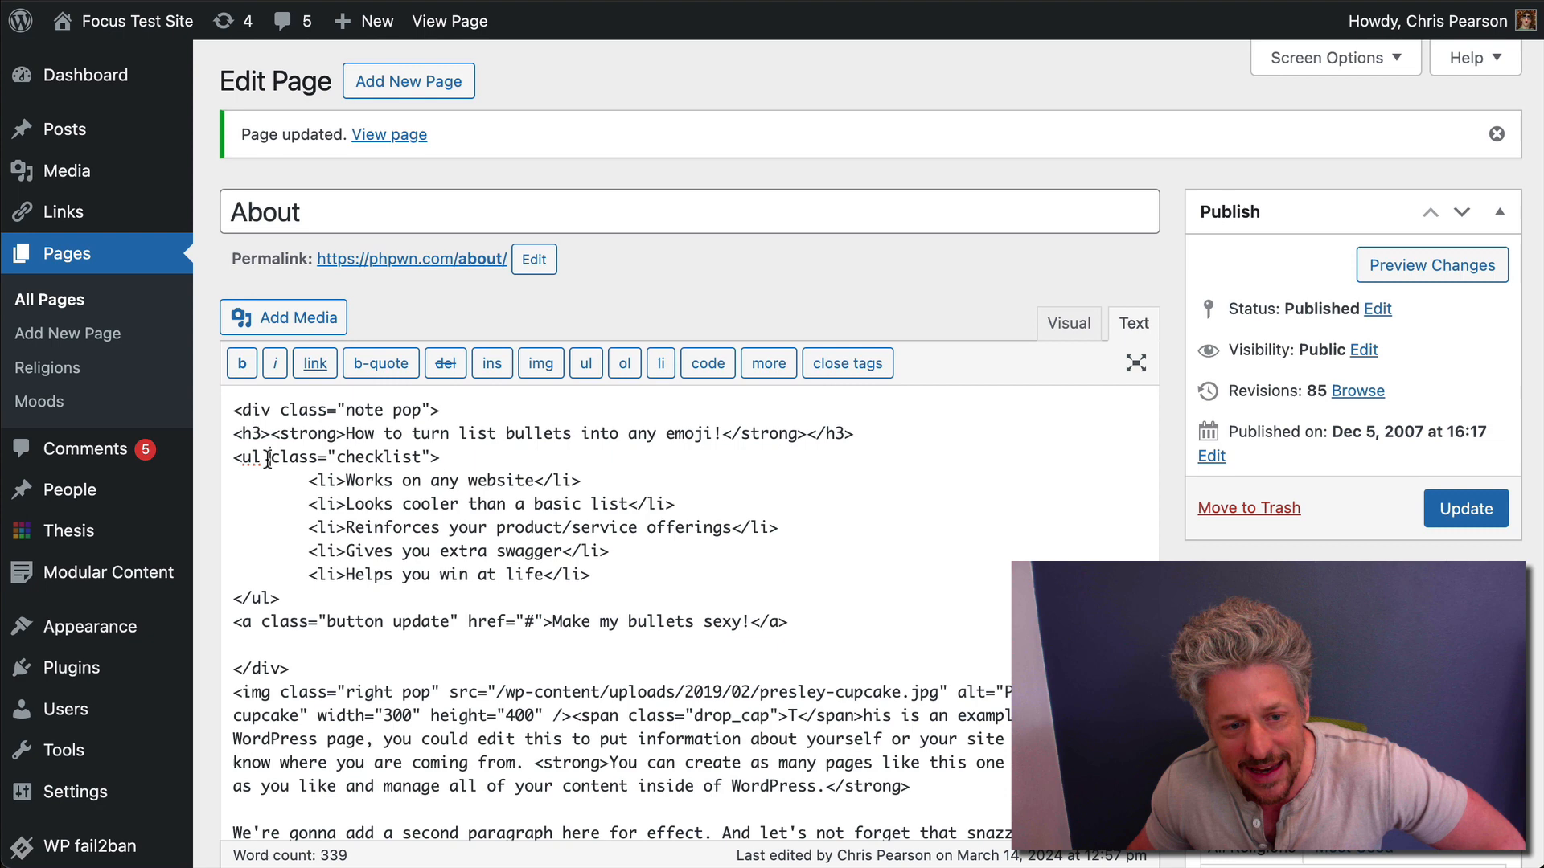
- Highlight the checklist class attribute, update the About page and view it live
left_click_drag(430, 456, 272, 465)
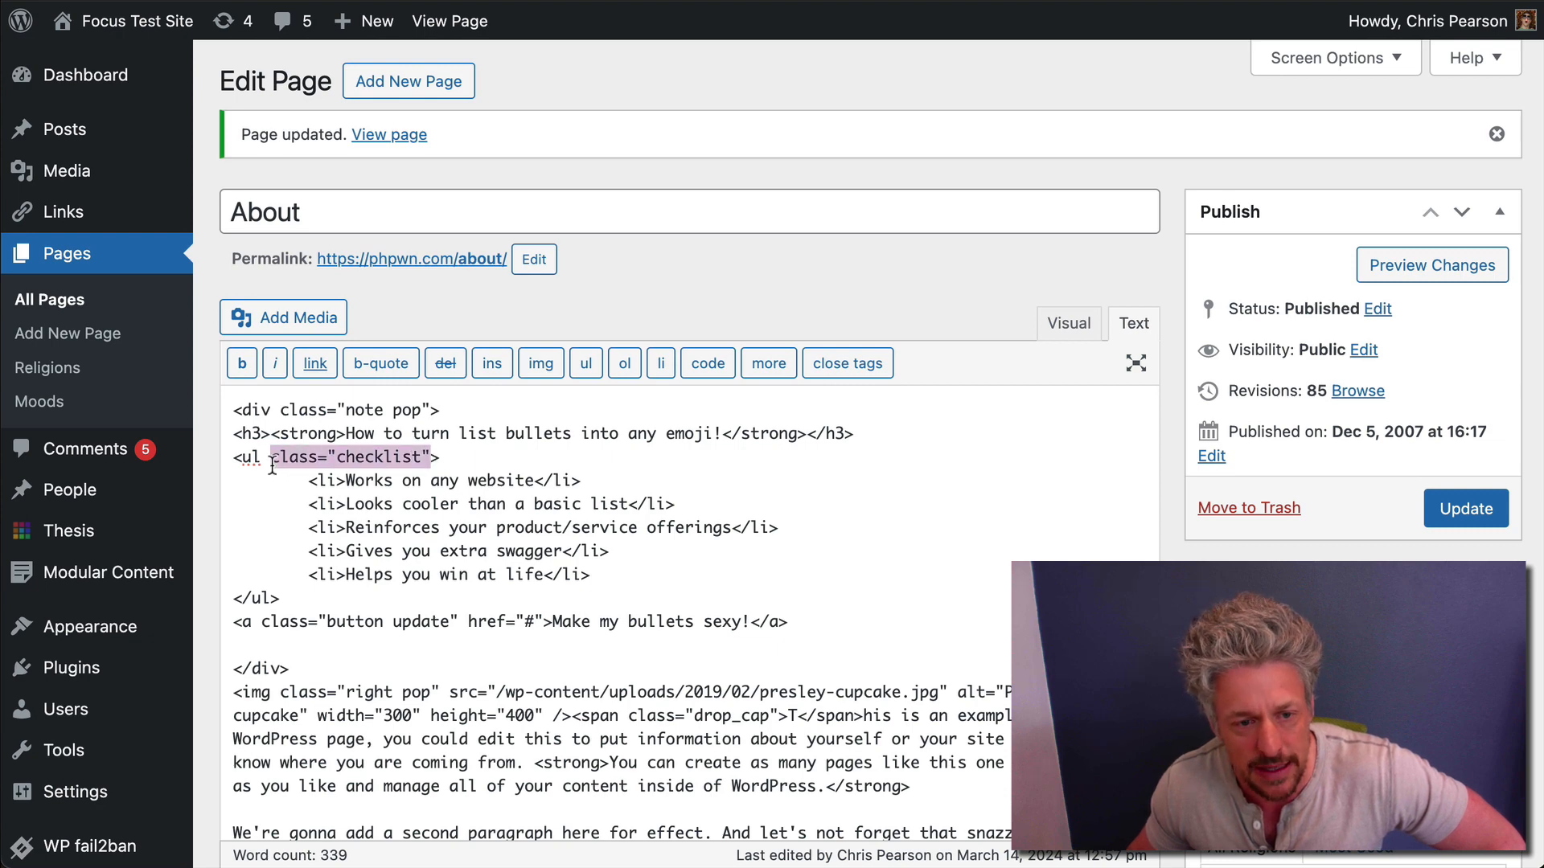
left_click(267, 469)
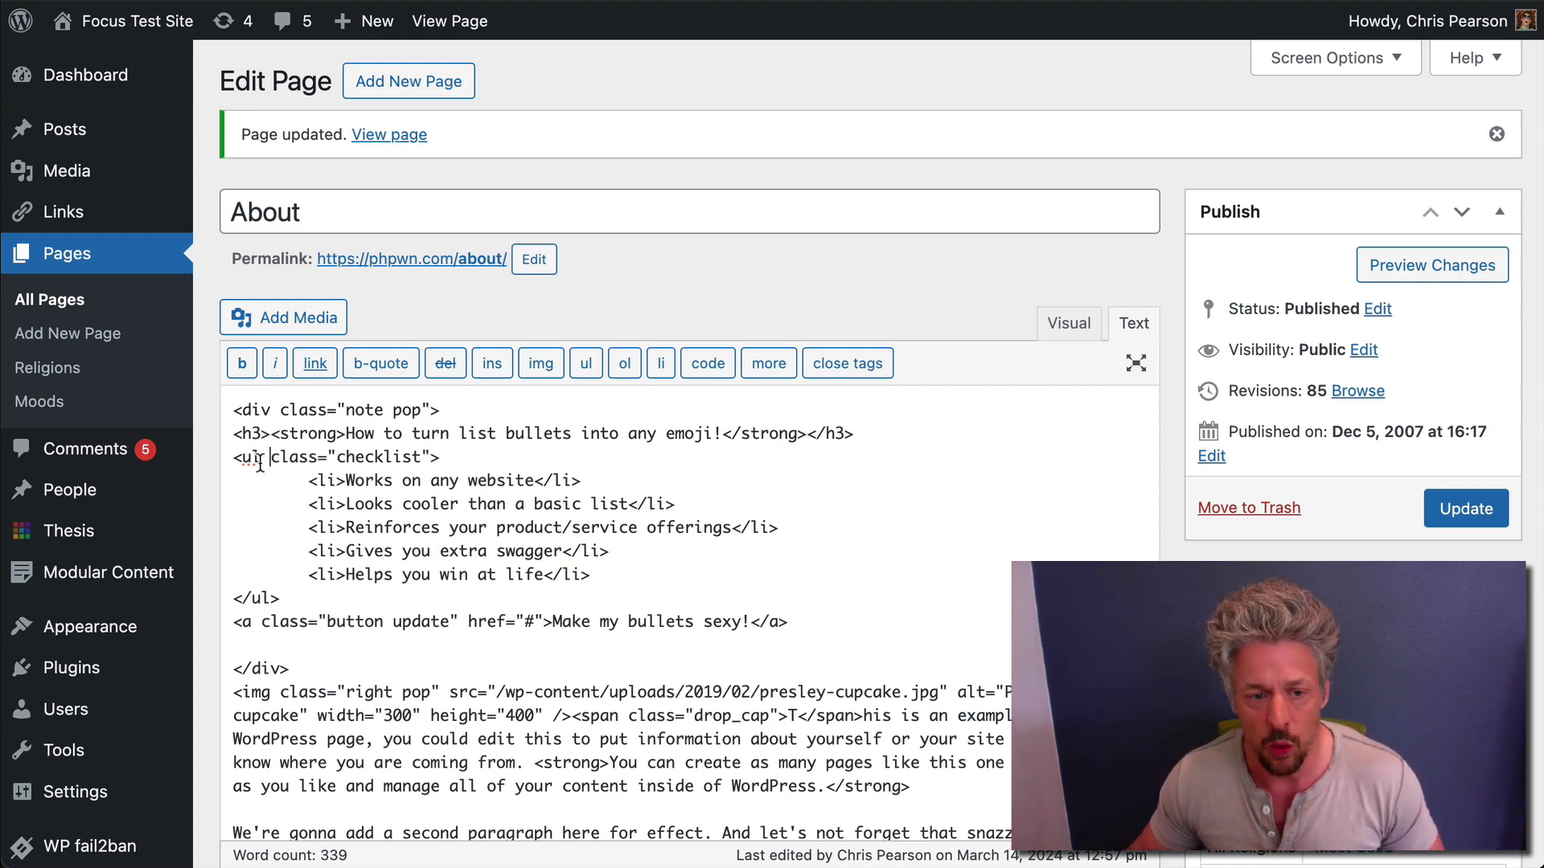
left_click_drag(294, 459, 432, 456)
left_click(433, 457)
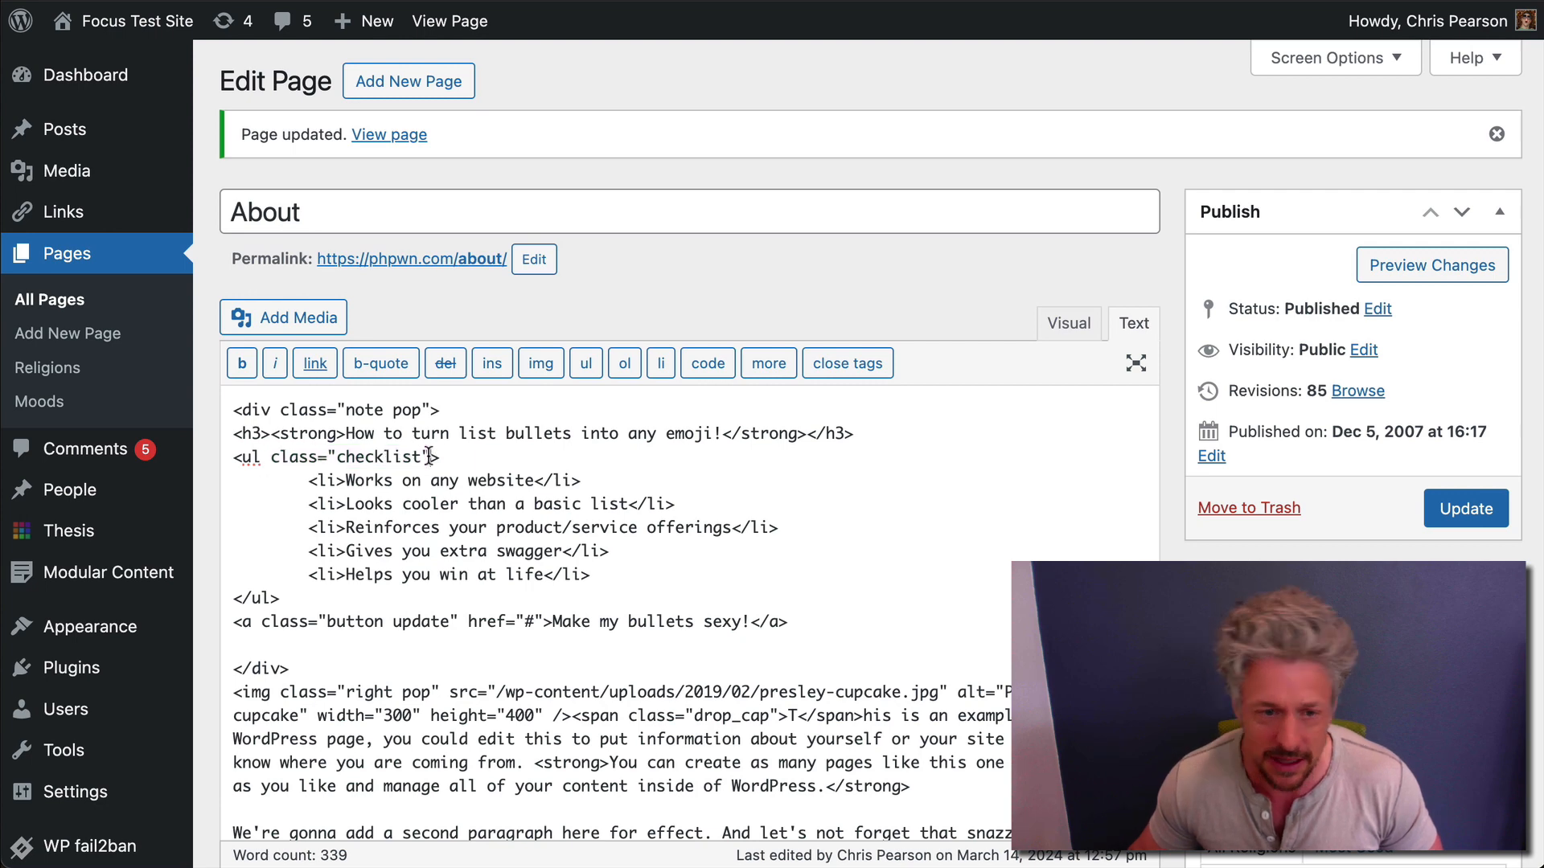
left_click(1455, 537)
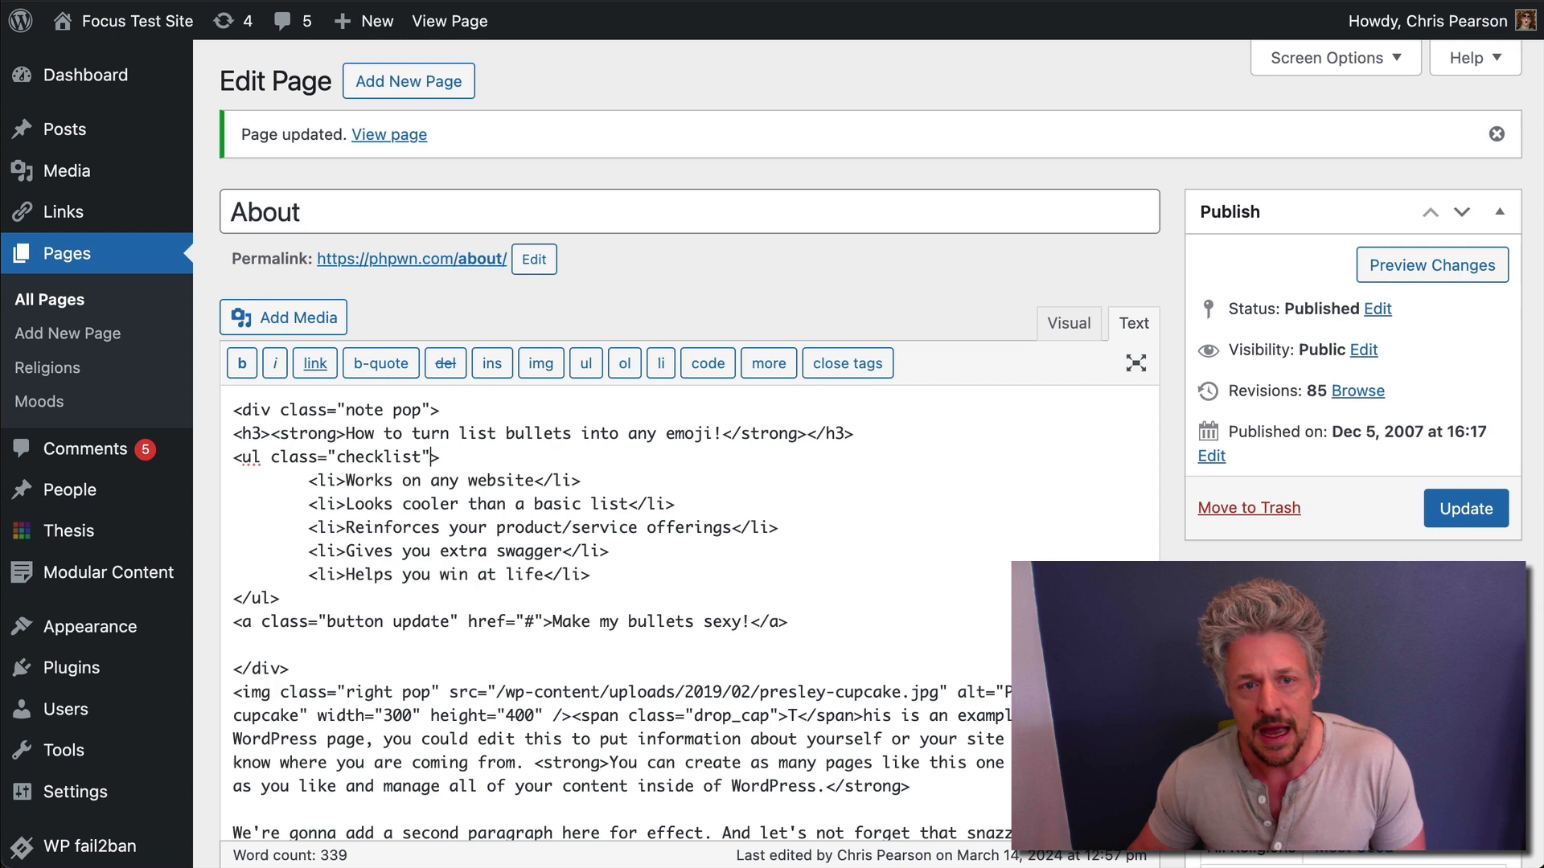
left_click(450, 20)
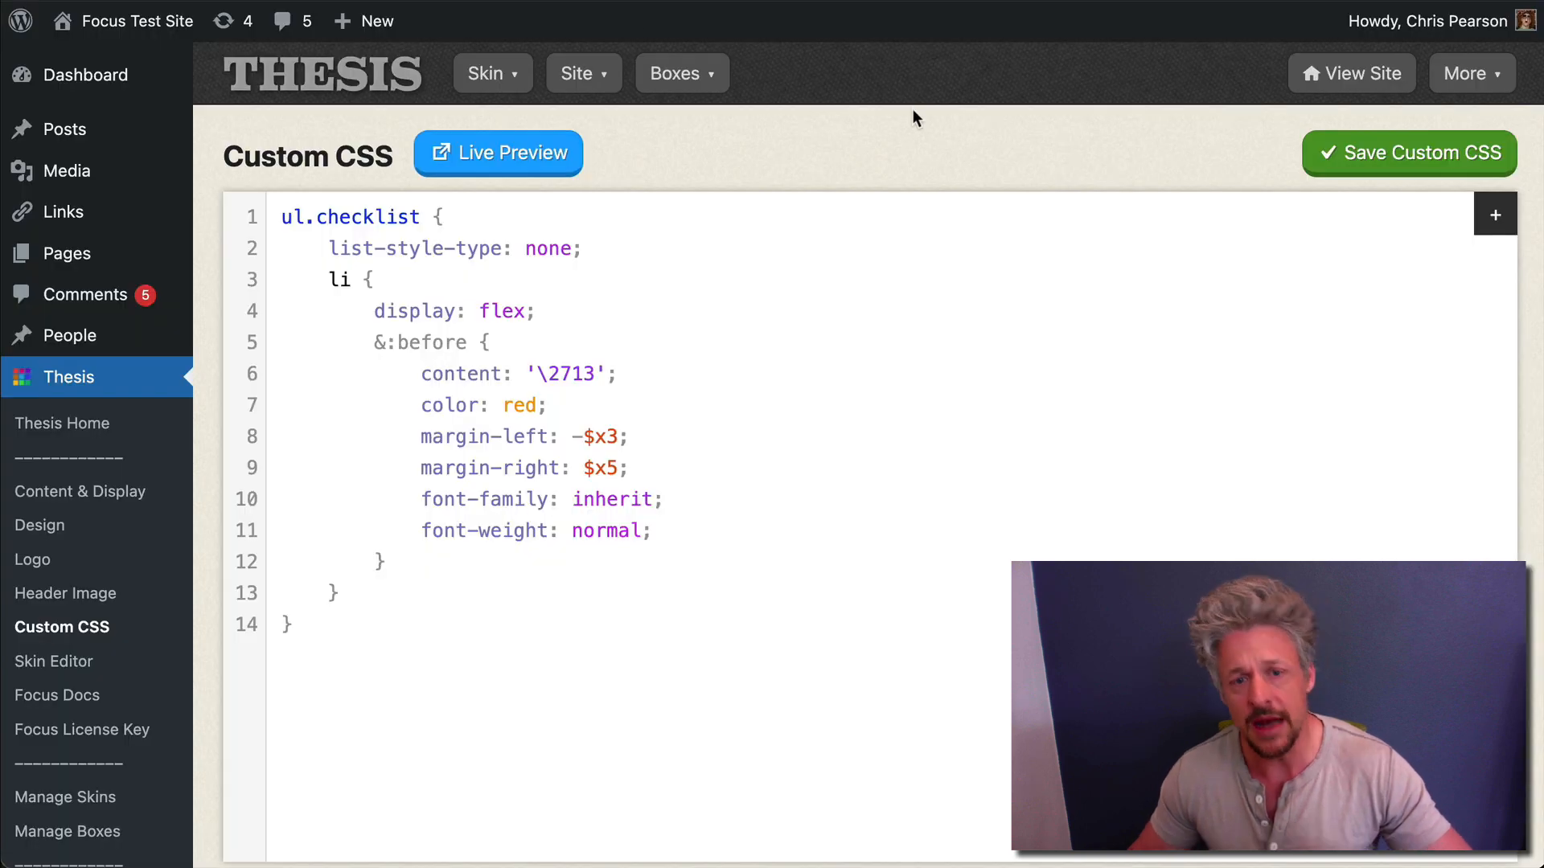
- Review the full ul.checklist rule and page title in the Thesis Custom CSS editor
left_click_drag(275, 225, 480, 649)
left_click(484, 658)
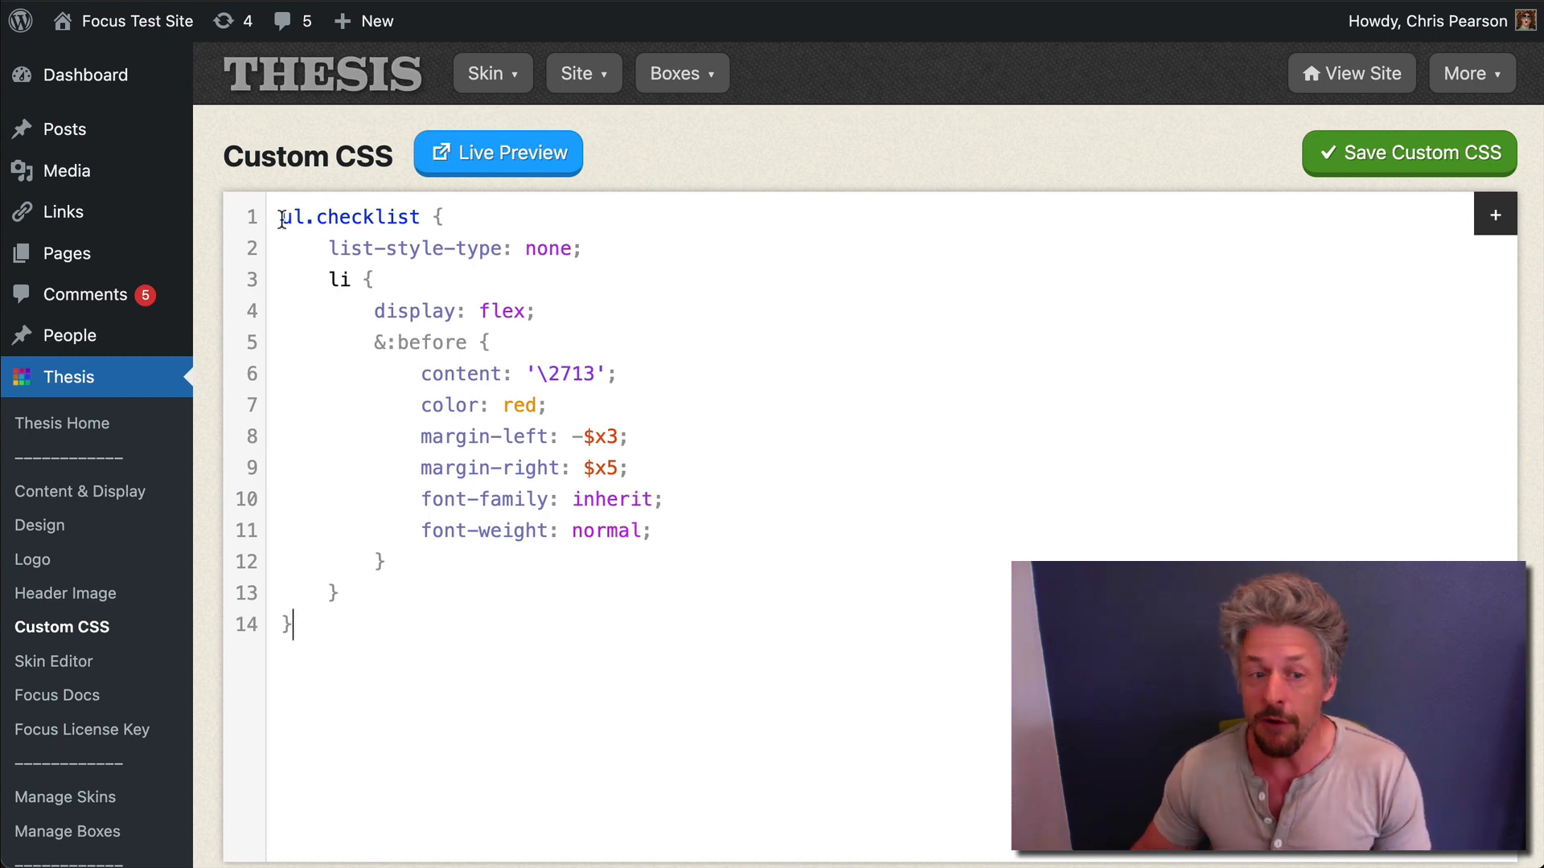
left_click_drag(284, 217, 441, 630)
left_click(442, 631)
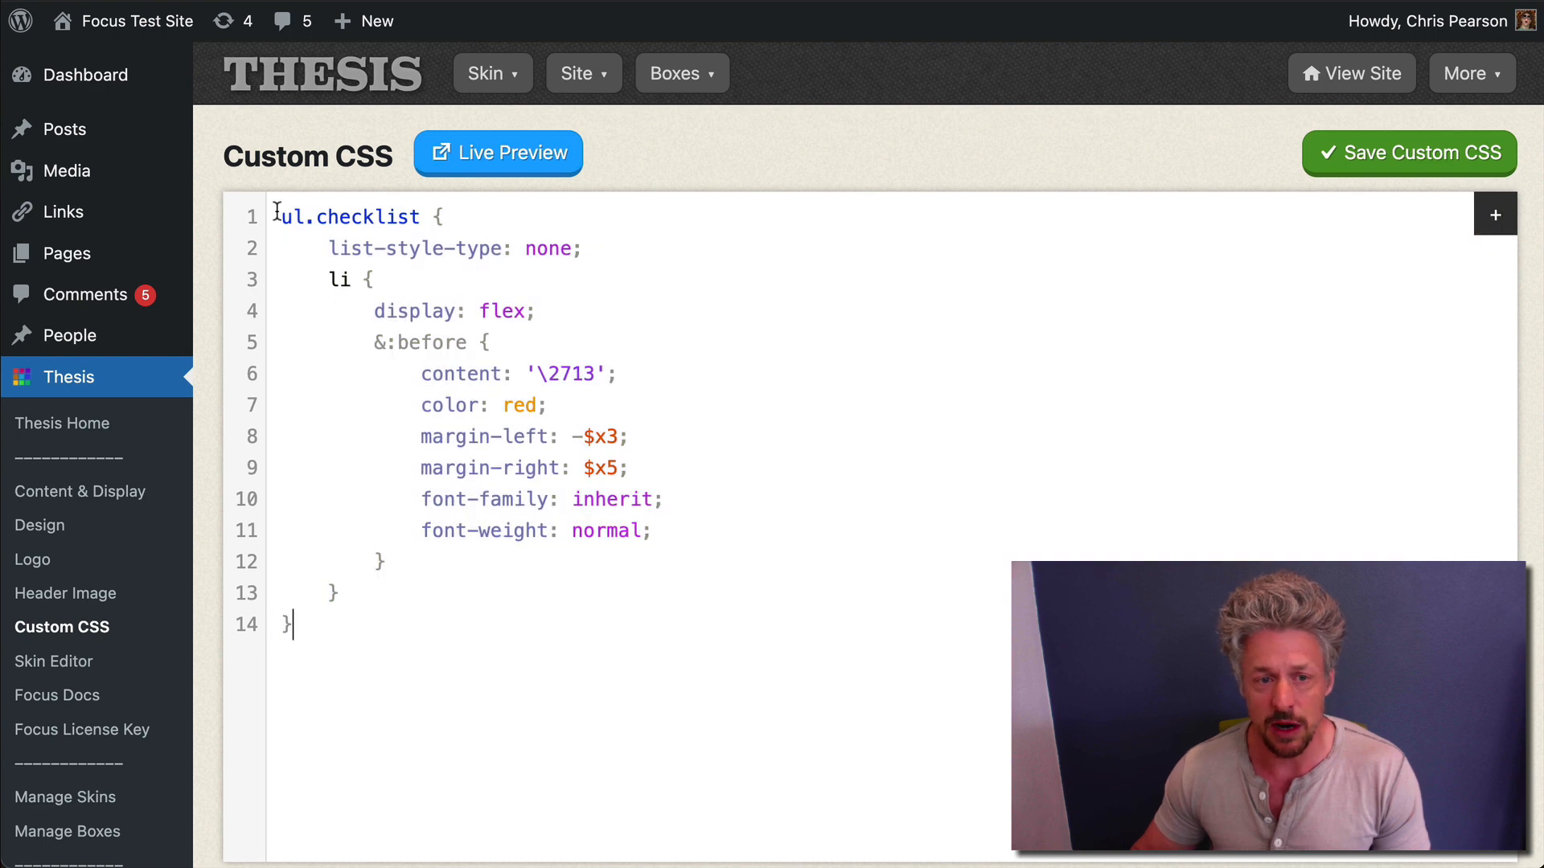
left_click_drag(229, 155, 392, 156)
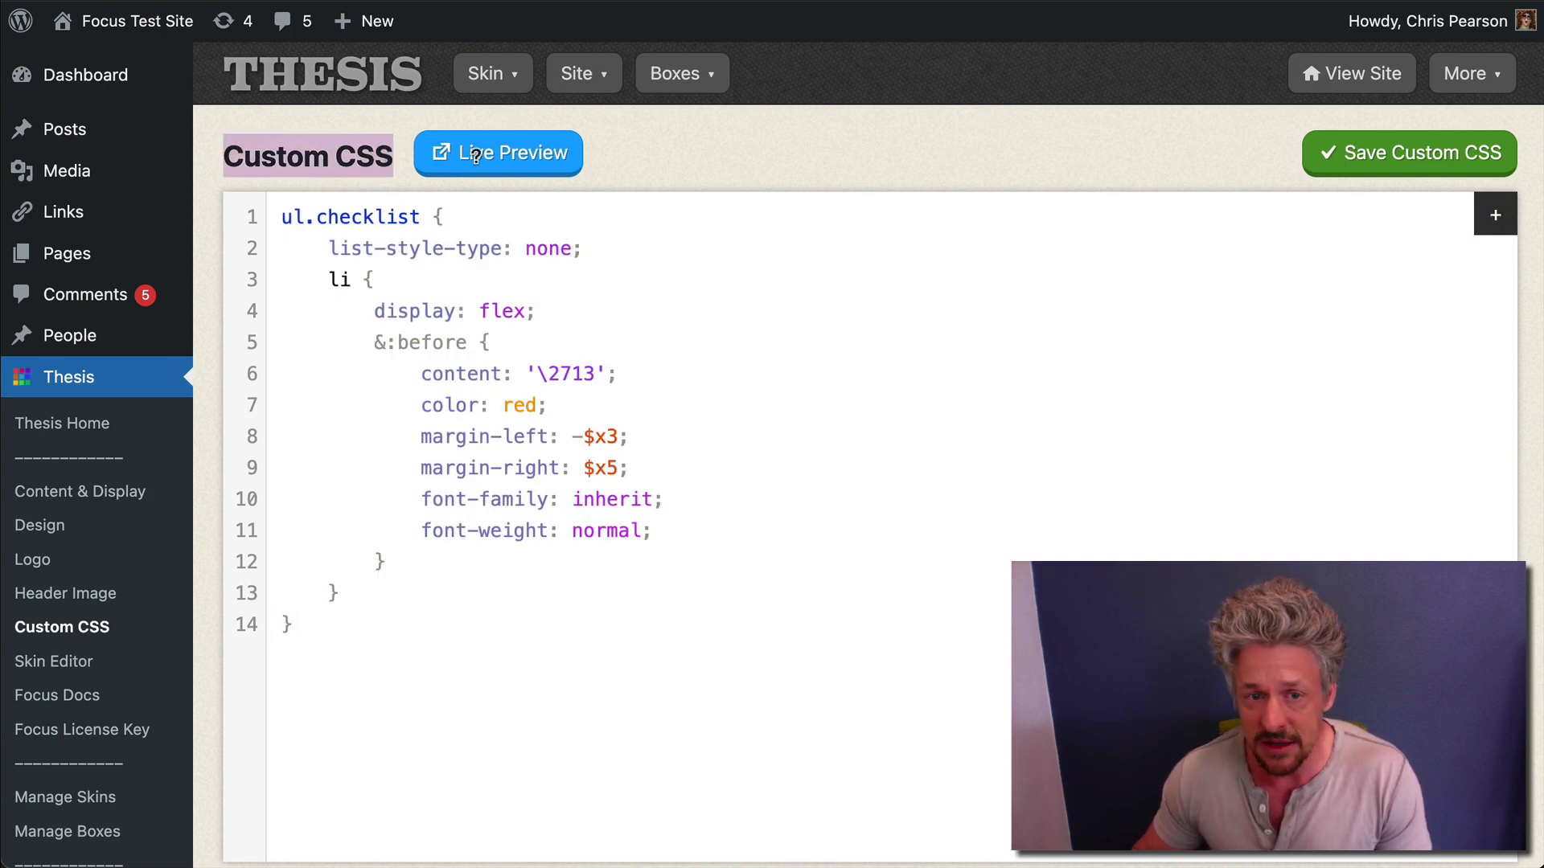
left_click(765, 157)
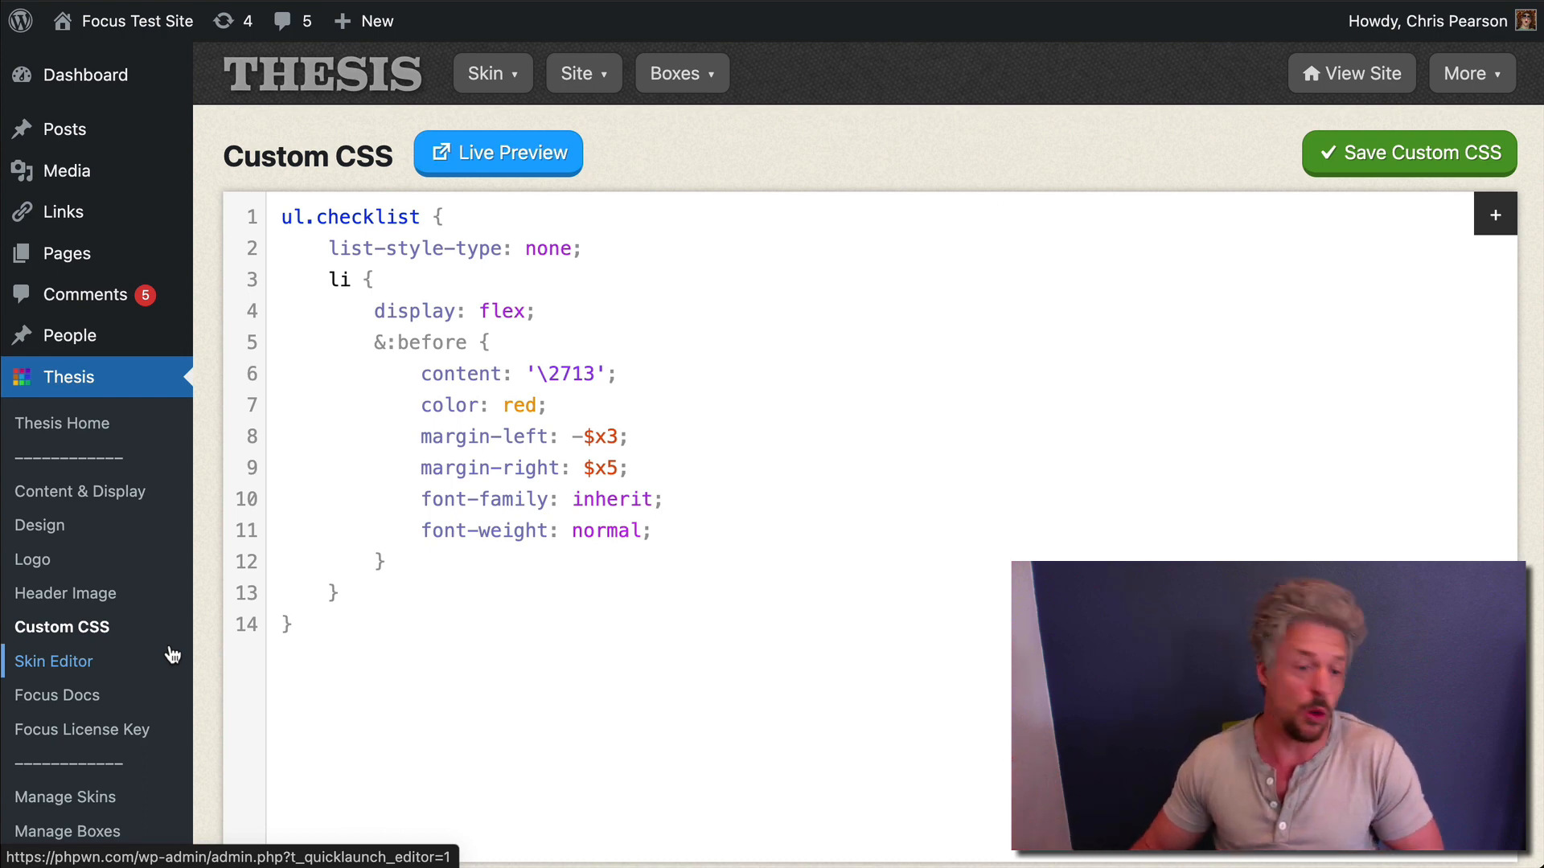
scroll(146, 664, "down", 3)
scroll(122, 653, "down", 3)
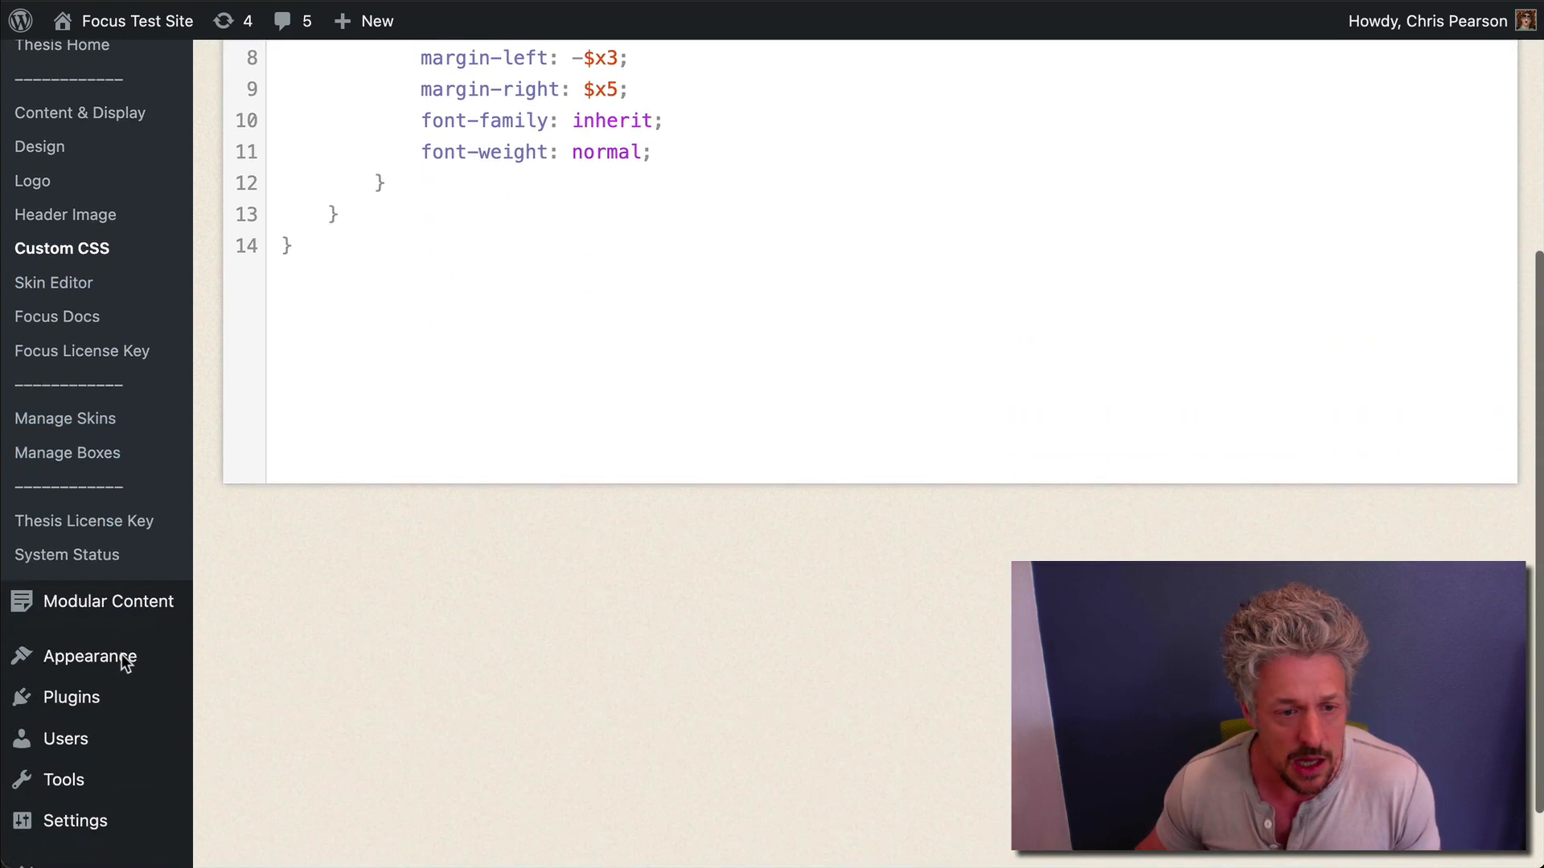
mouse_move(89, 656)
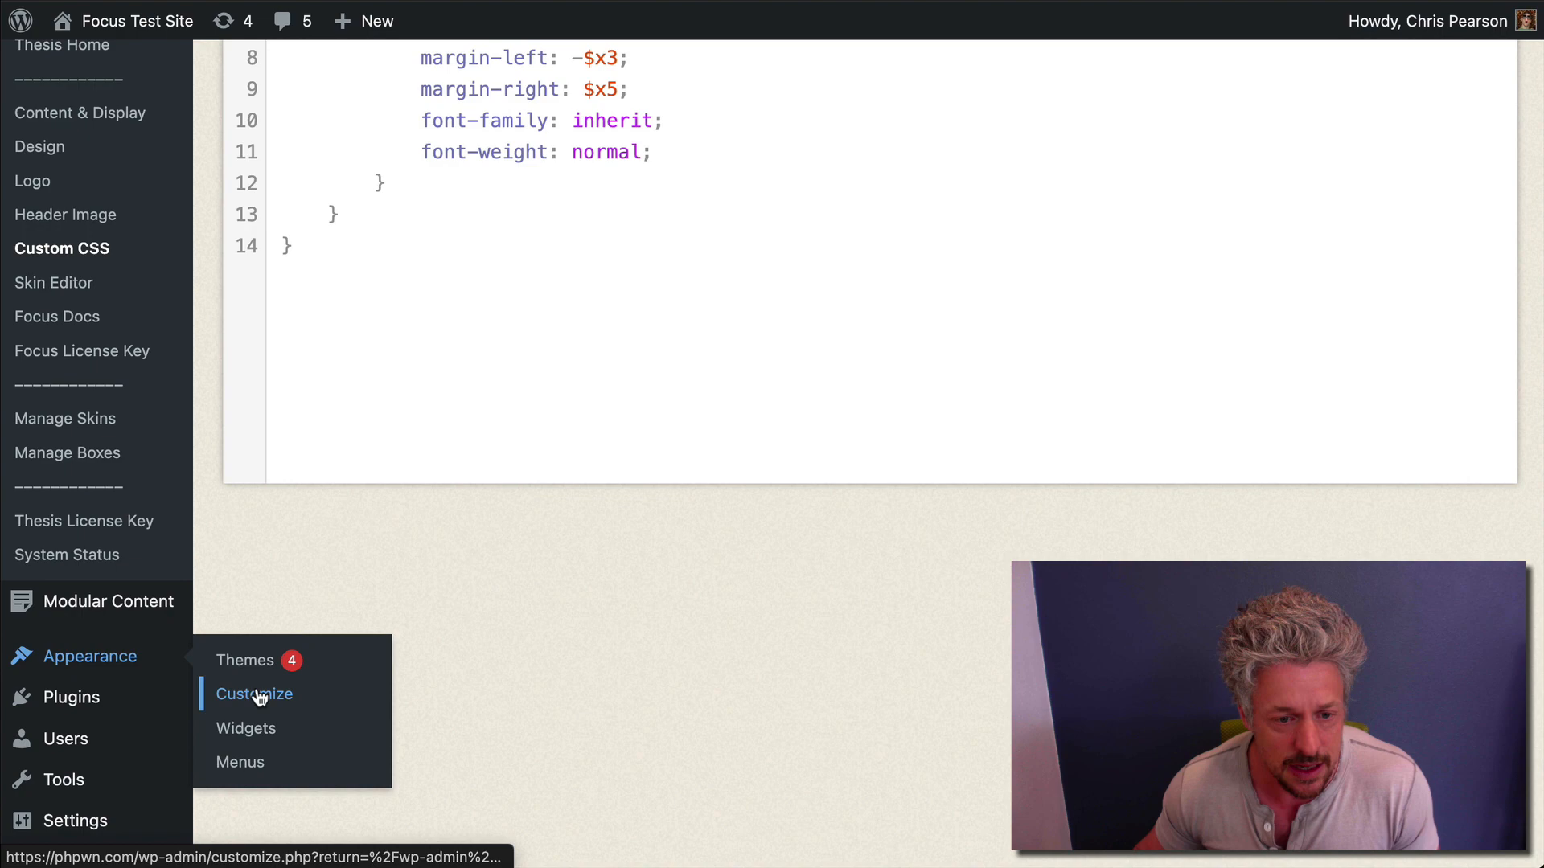
left_click(256, 696)
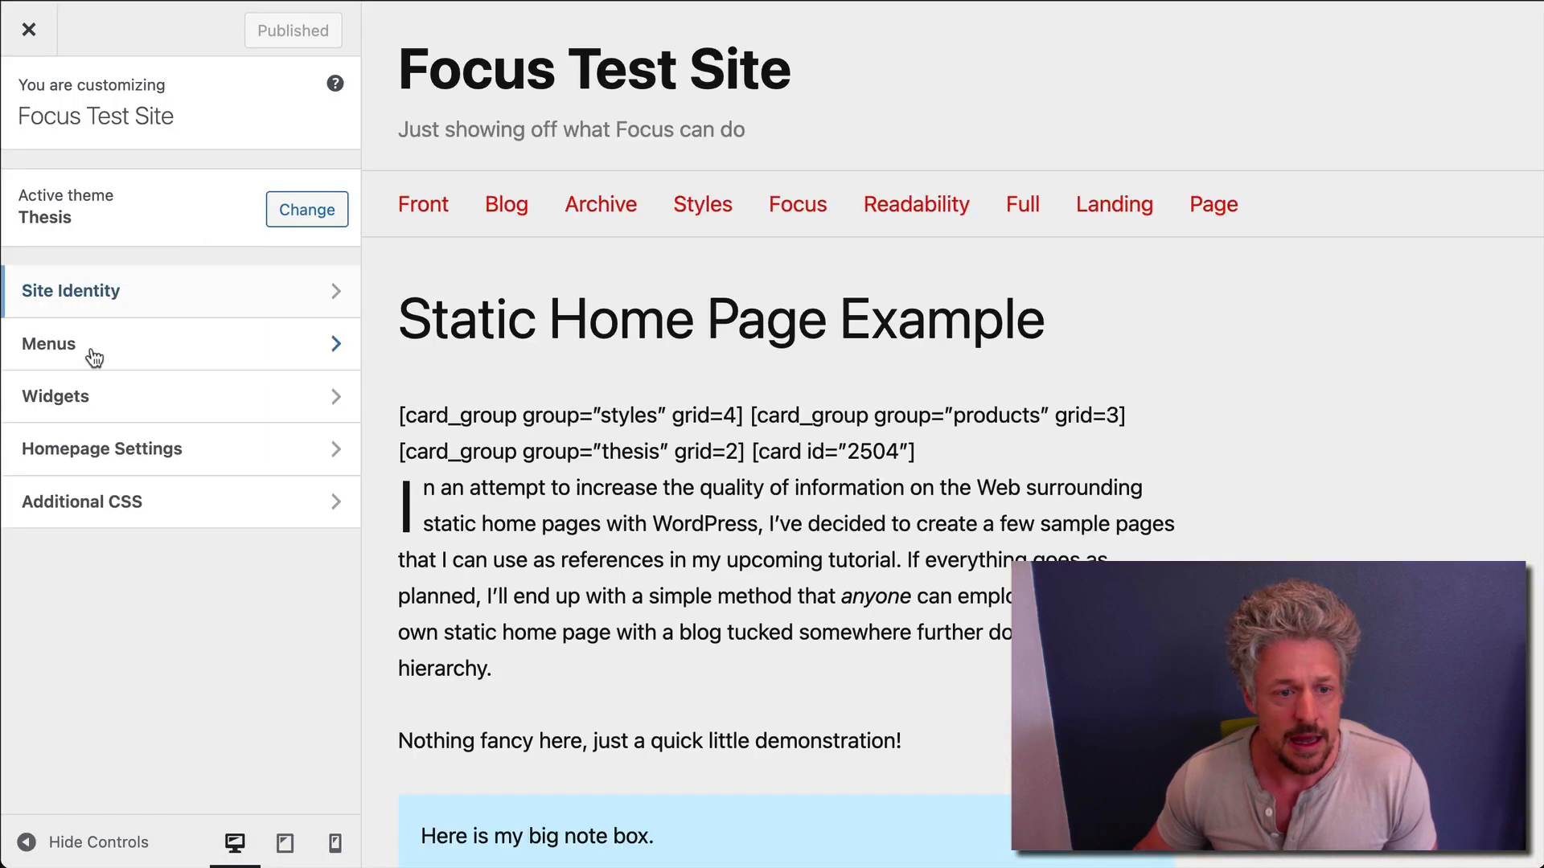
left_click(123, 518)
scroll(209, 695, "down", 2)
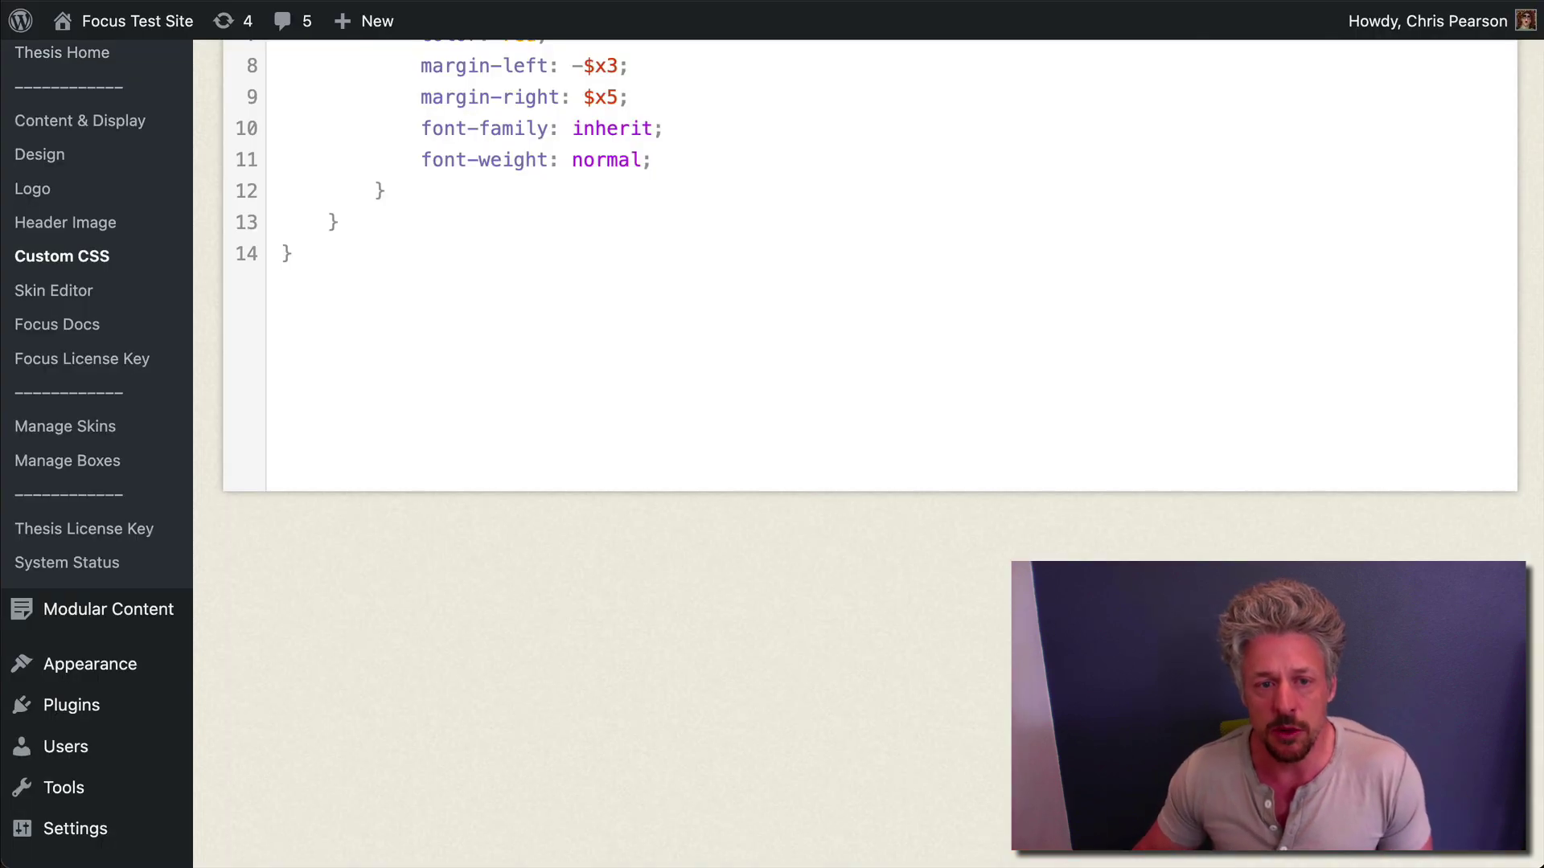
scroll(570, 426, "up", 1)
scroll(570, 426, "up", 5)
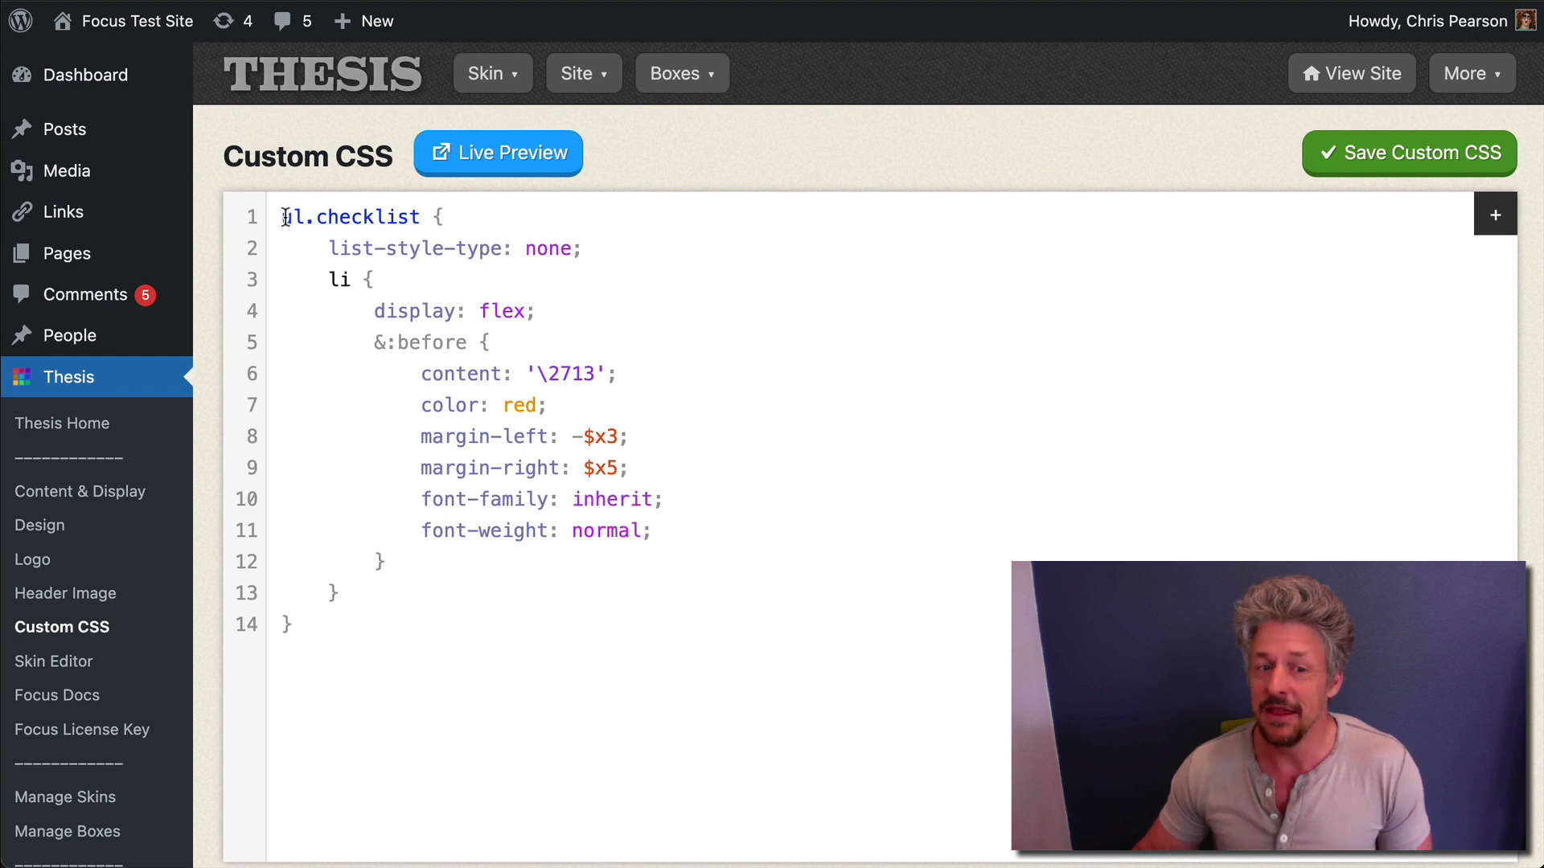
key("ctrl+a")
left_click(486, 657)
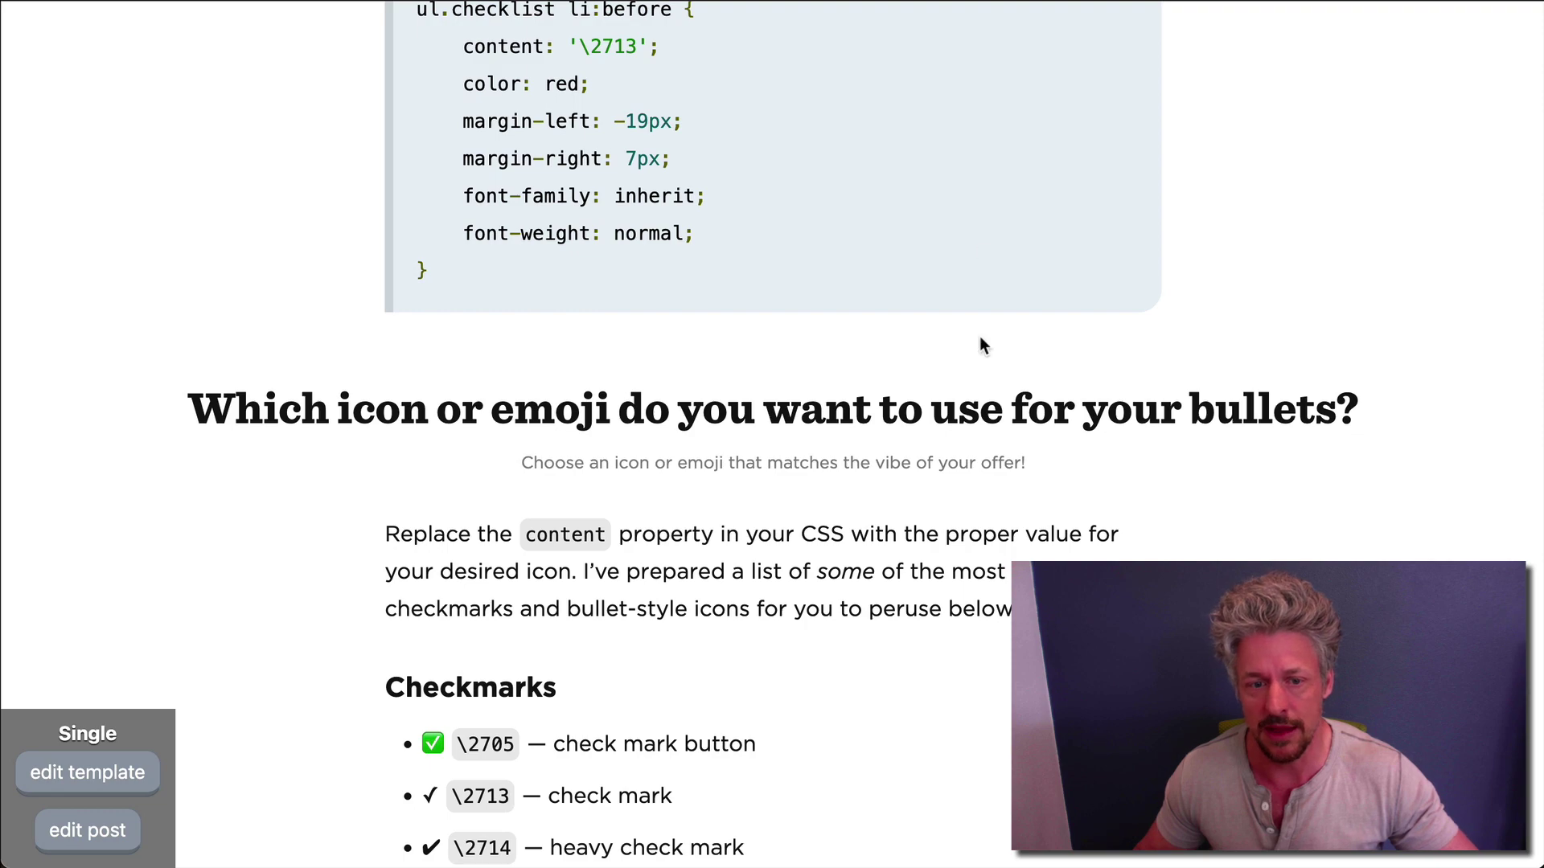
scroll(979, 347, "up", 1)
scroll(979, 347, "up", 5)
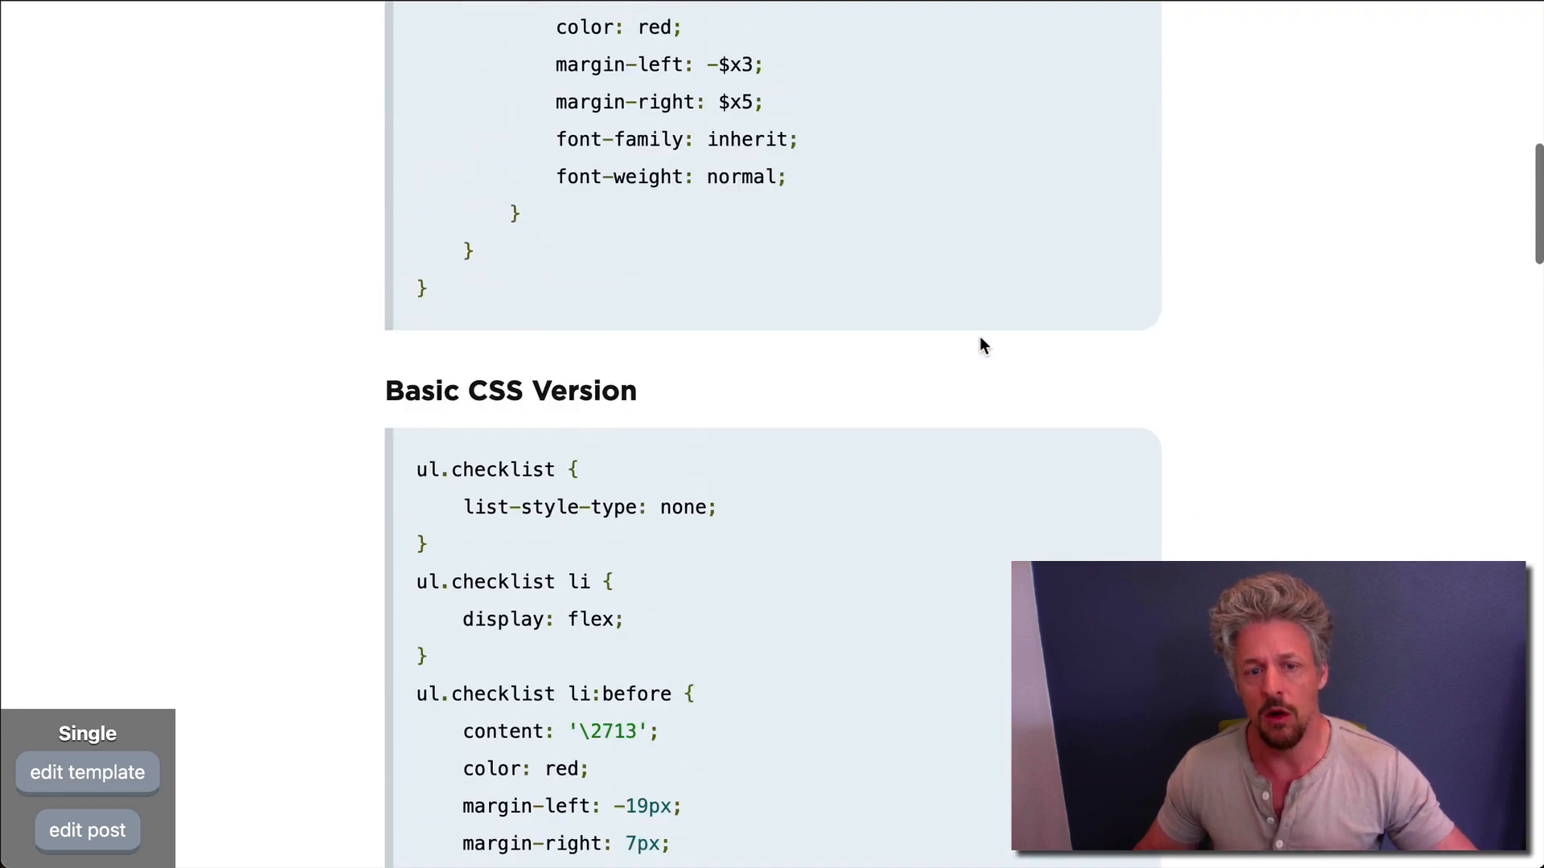
scroll(979, 347, "up", 3)
- Review the tutorial's SCSS and basic CSS versions of the checklist code
left_click_drag(408, 170, 672, 695)
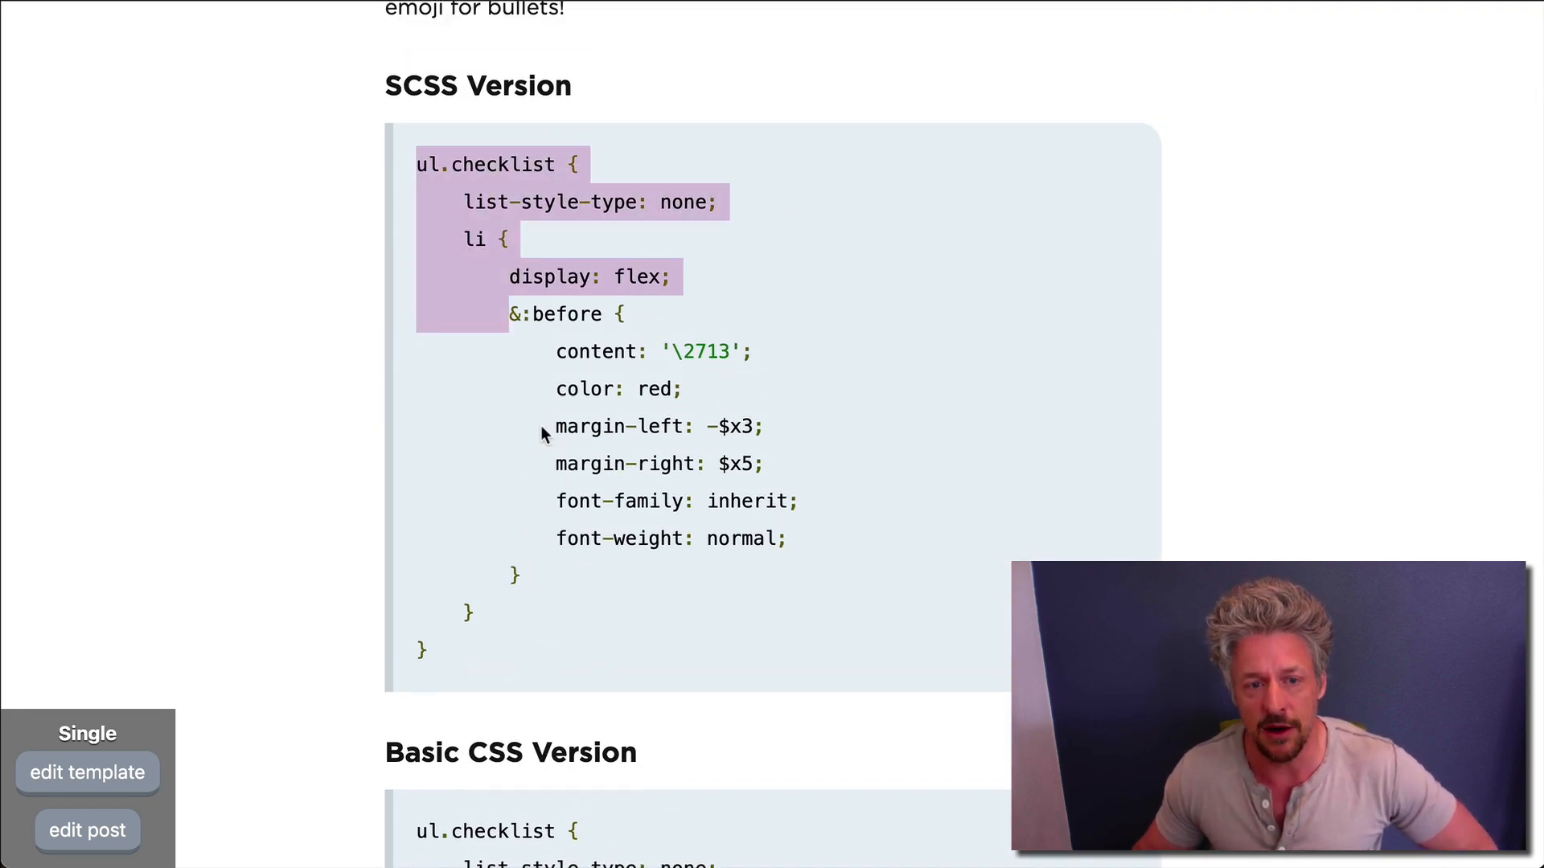
left_click(672, 694)
scroll(677, 696, "down", 2)
scroll(677, 695, "down", 3)
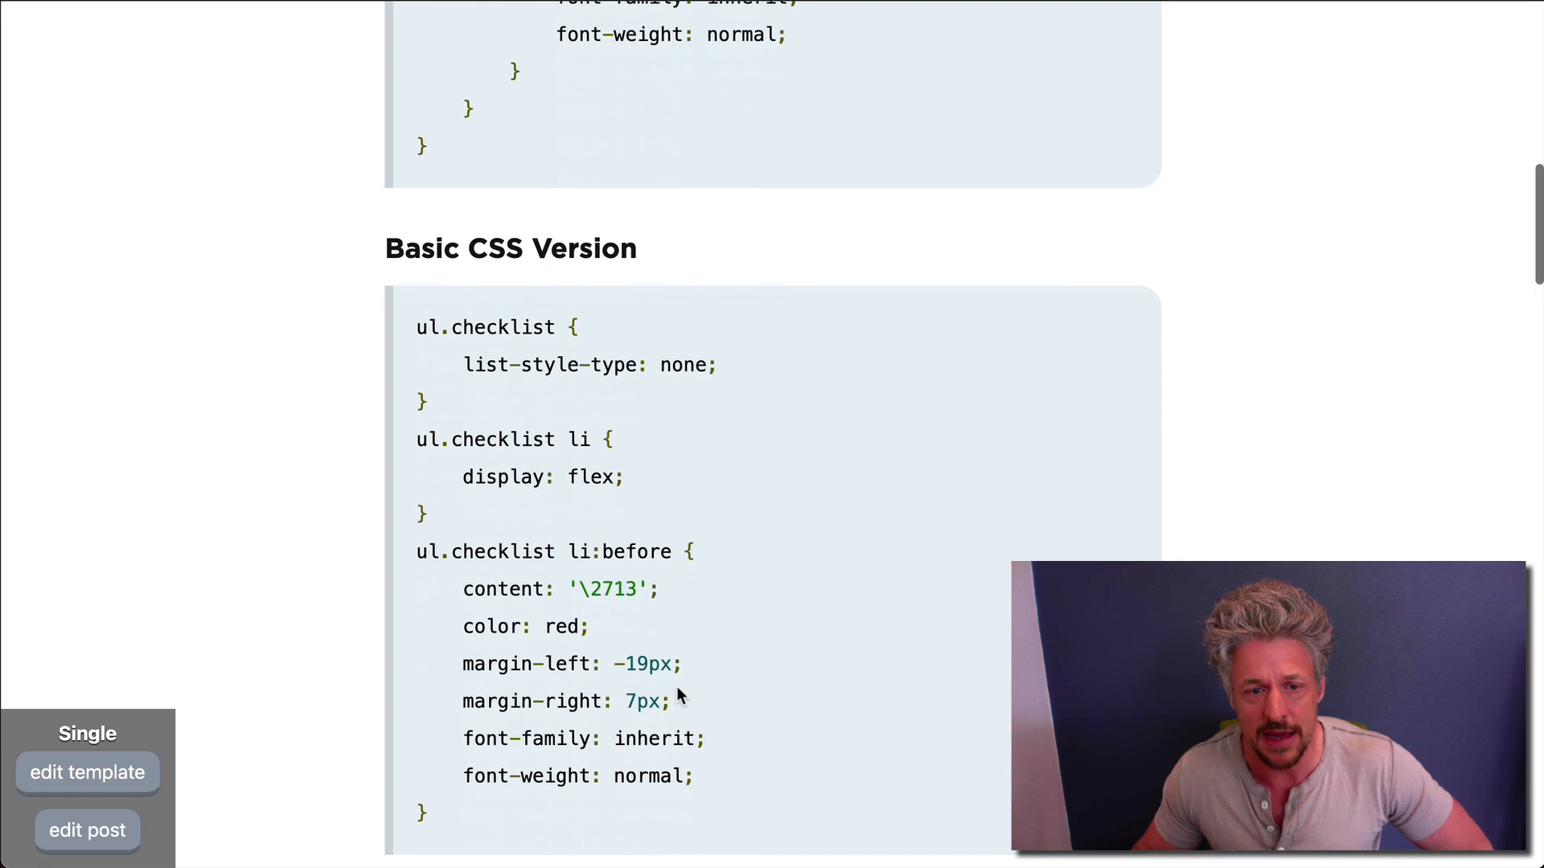
mouse_move(408, 297)
left_mouse_down()
mouse_move(515, 629)
mouse_move(598, 785)
left_mouse_up()
left_click(597, 783)
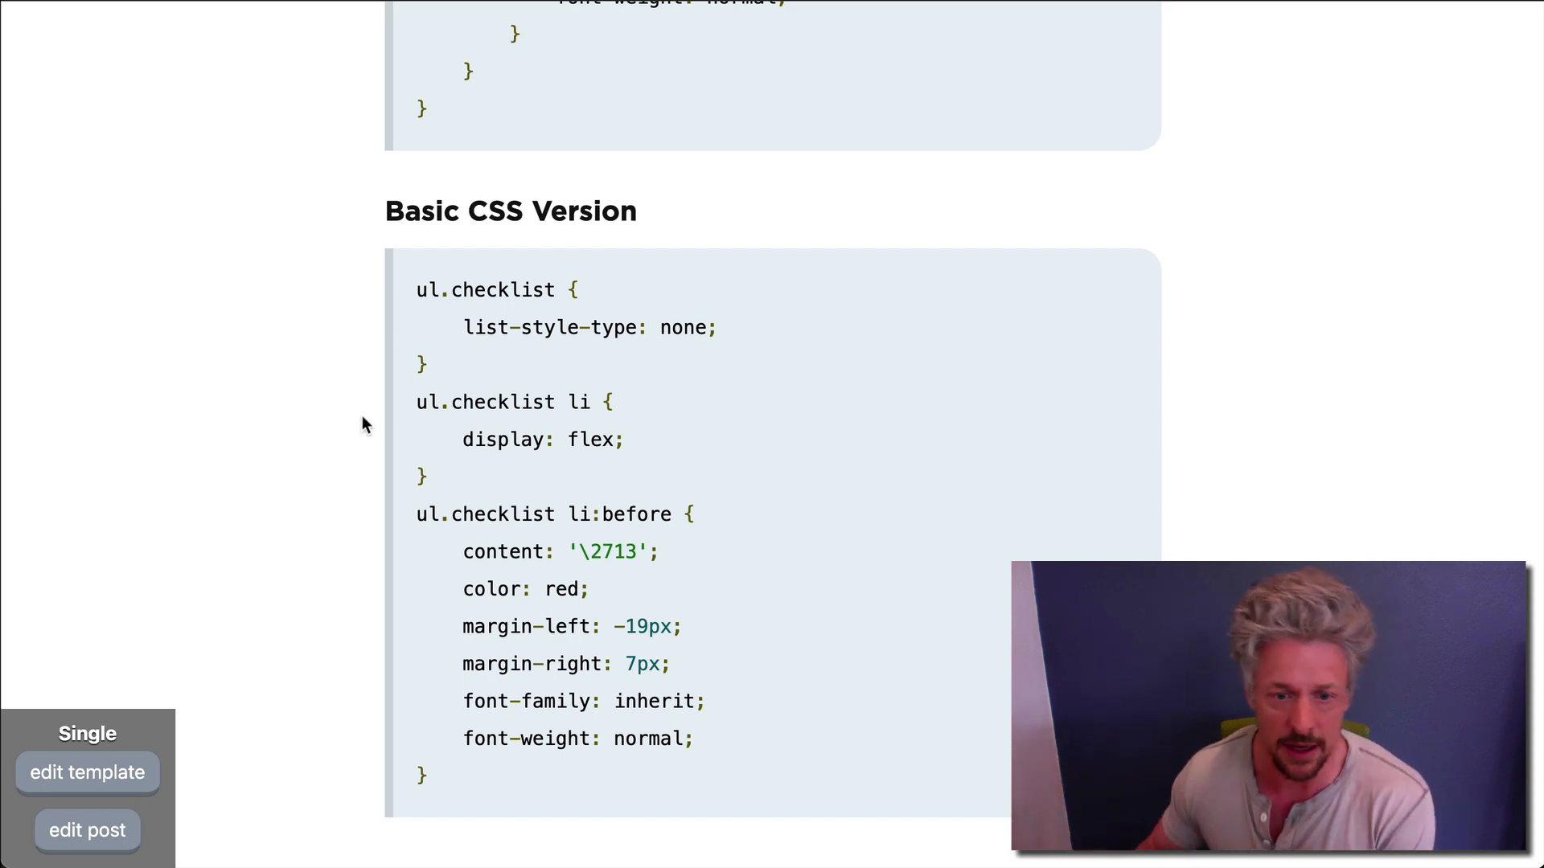
scroll(409, 192, "up", 4)
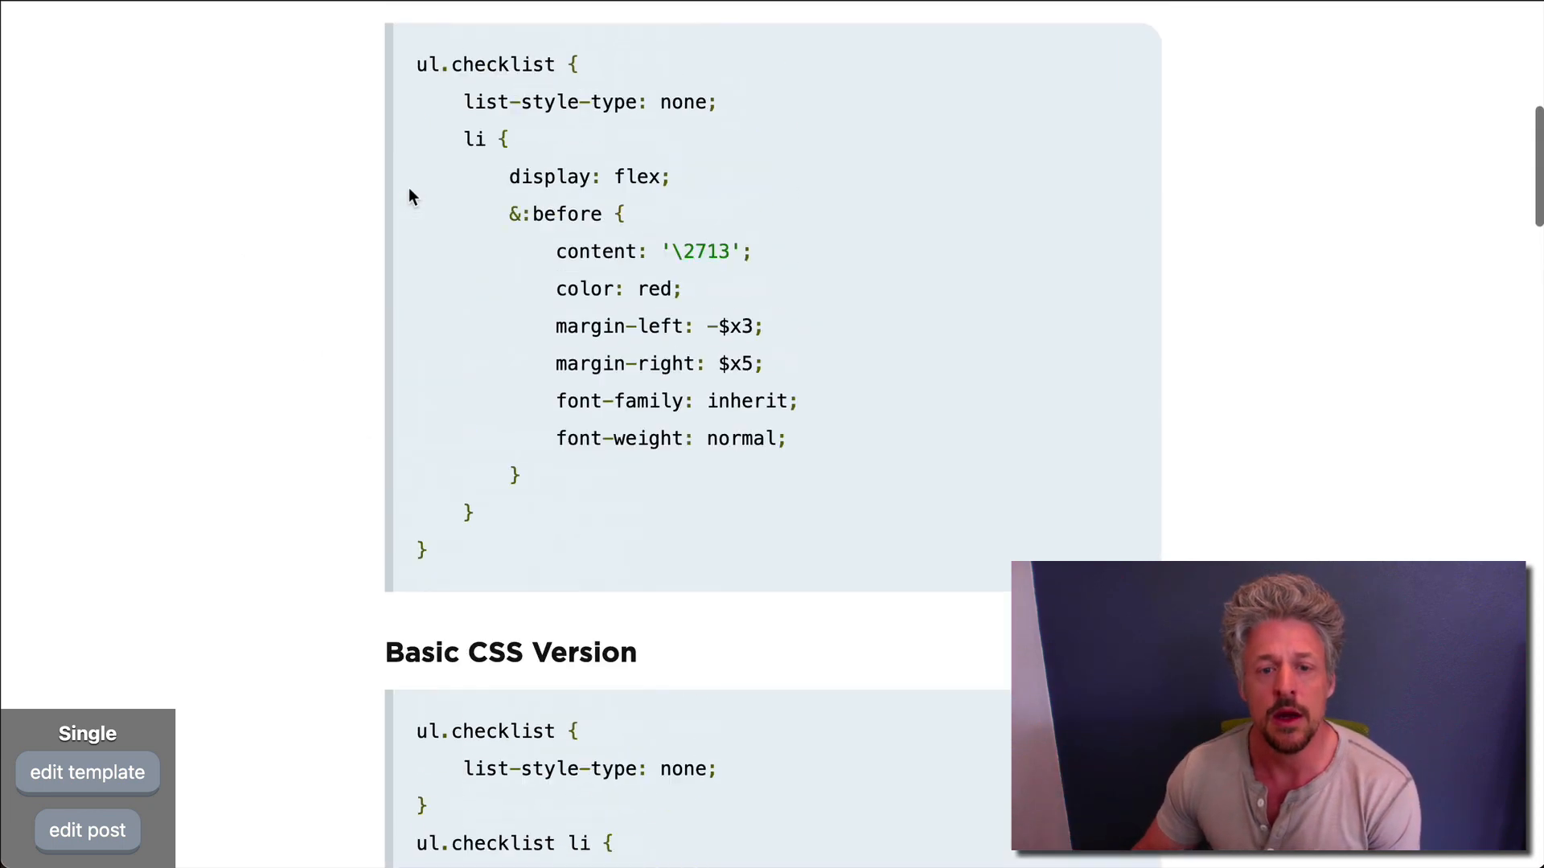
scroll(409, 191, "up", 4)
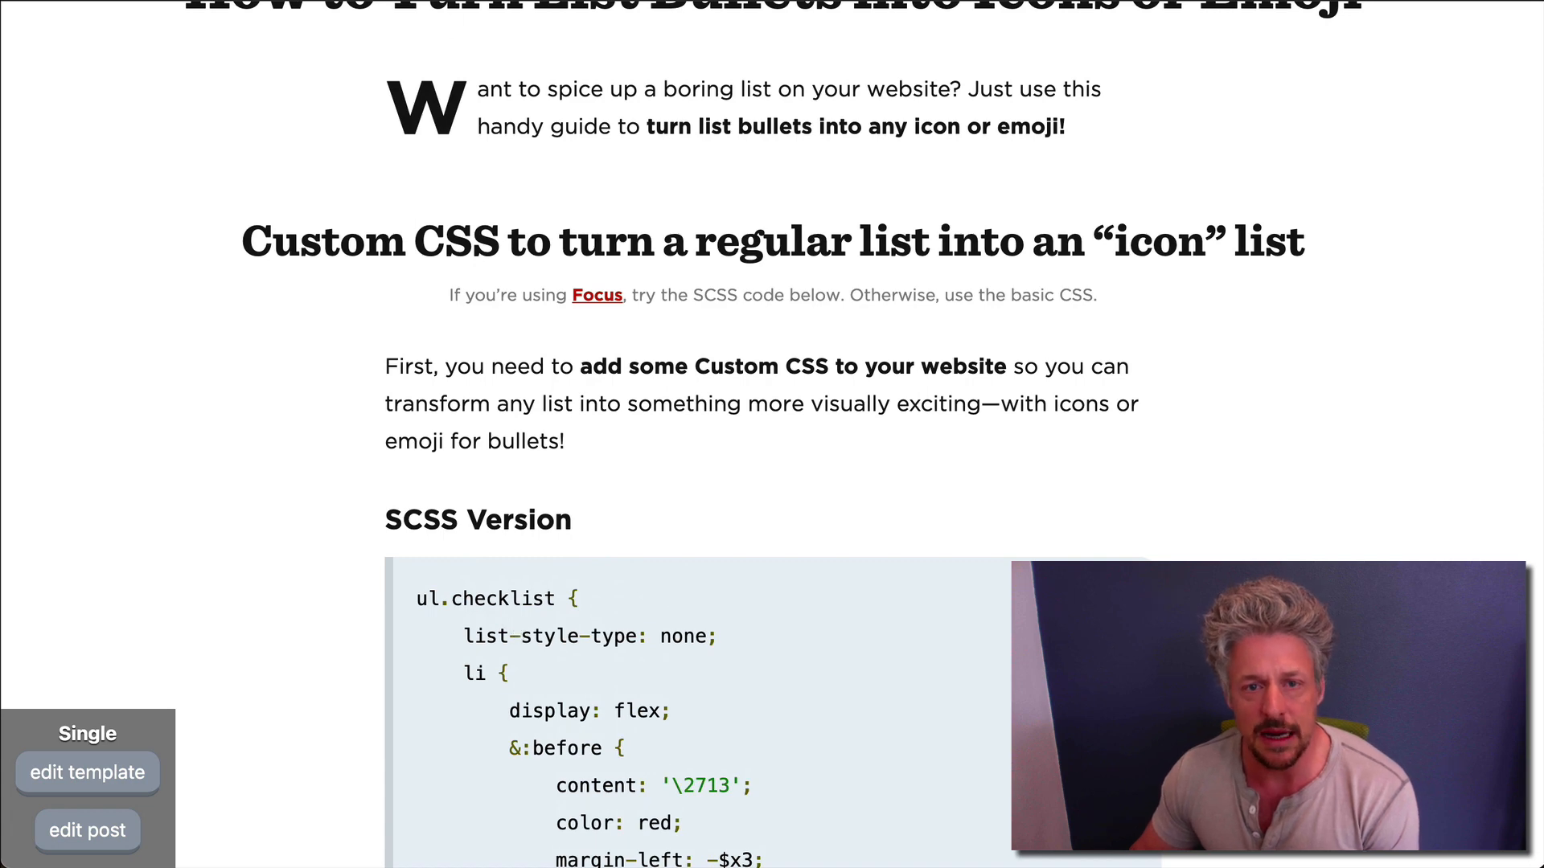
scroll(668, 489, "down", 3)
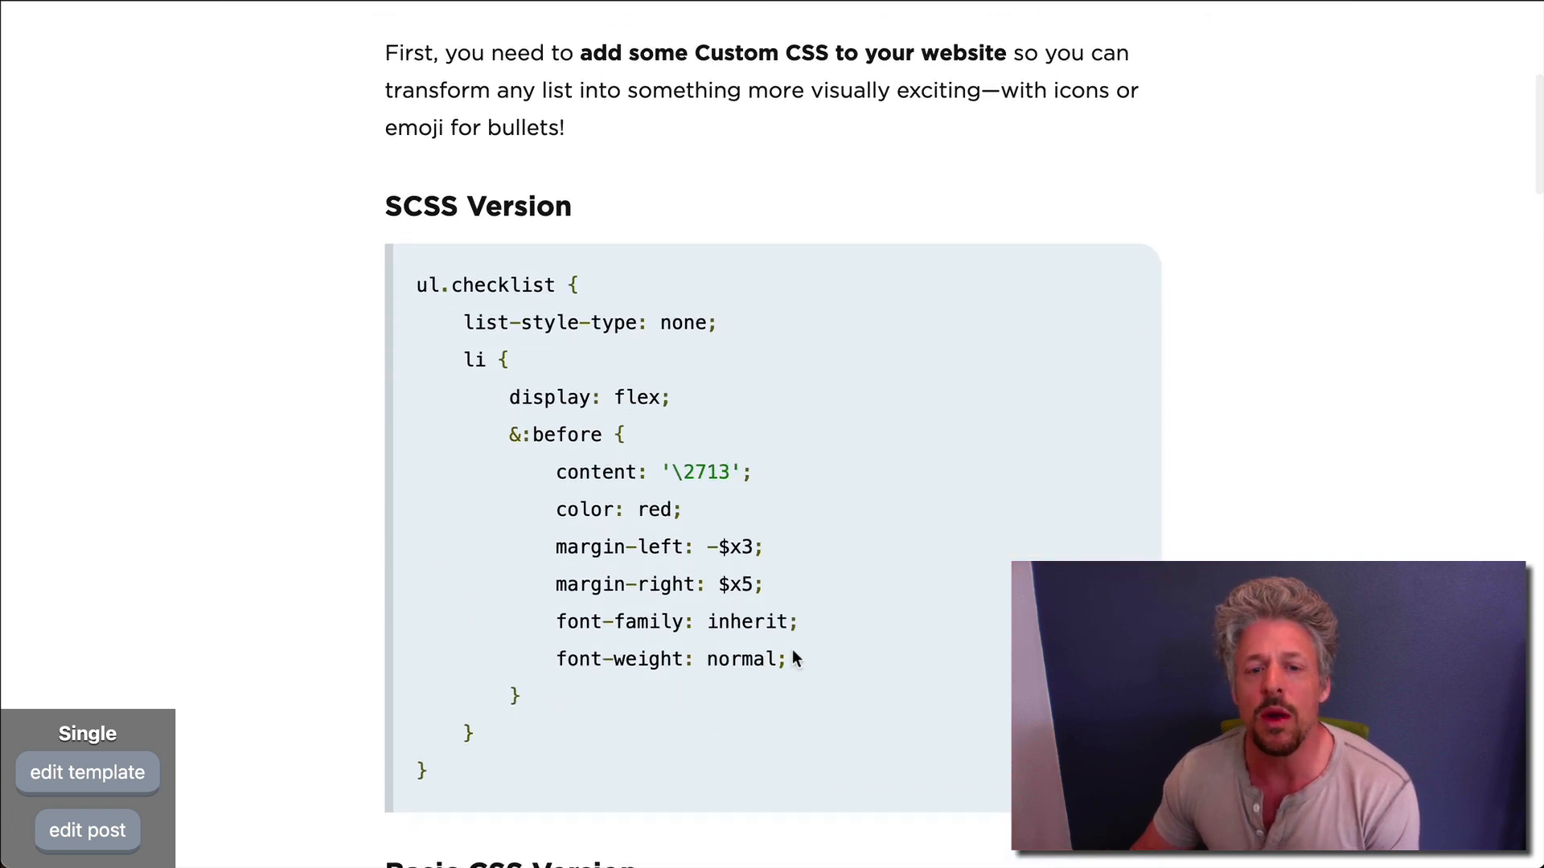
scroll(521, 271, "down", 1)
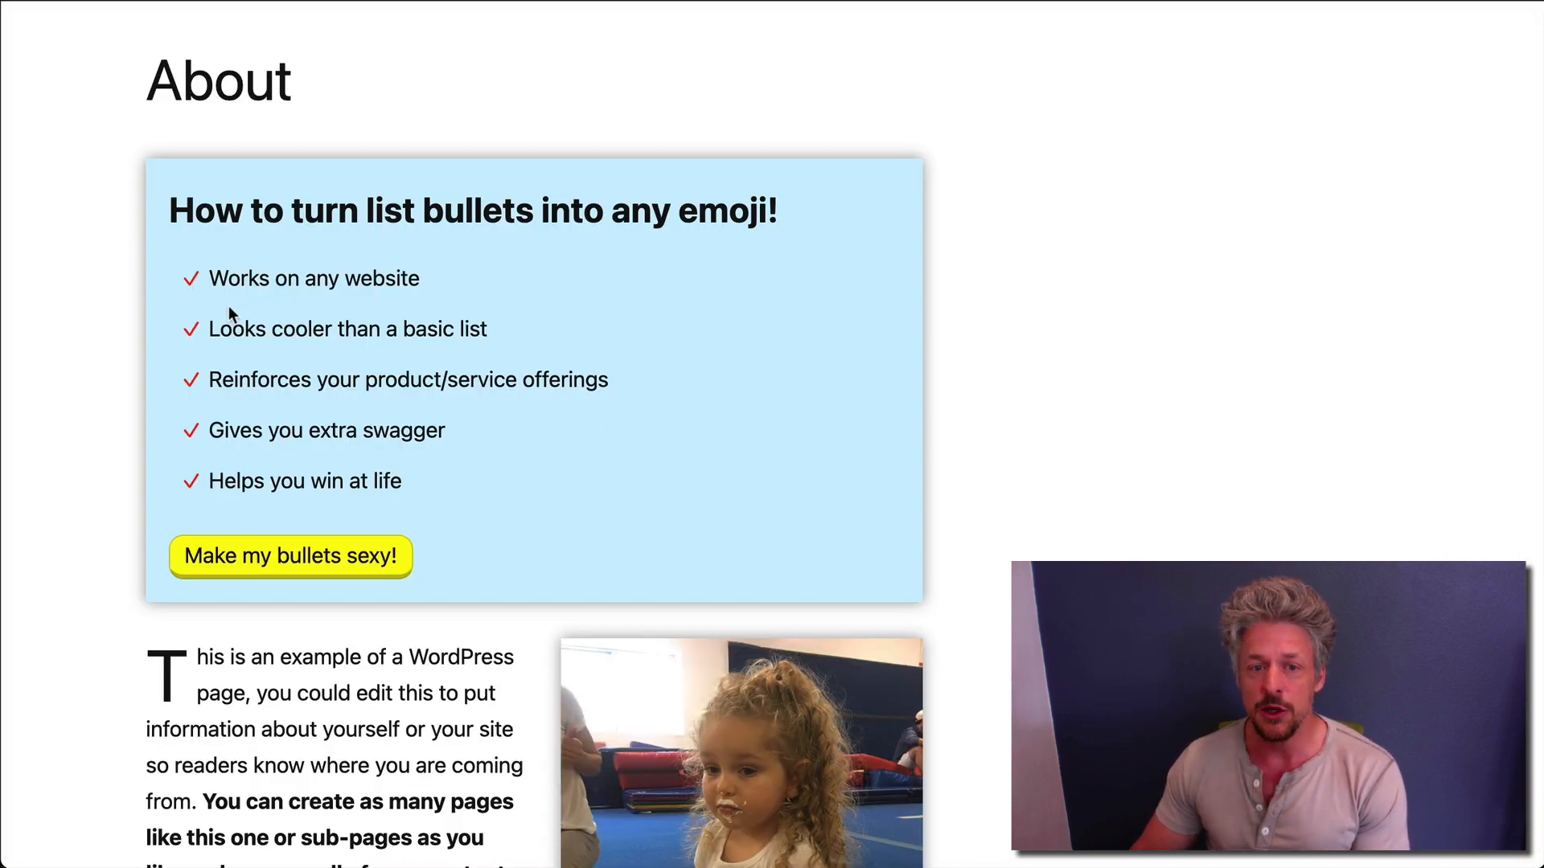
- Inspect the first checklist li and select its ::before node to show the li:before rule
right_click(223, 277)
left_click(326, 504)
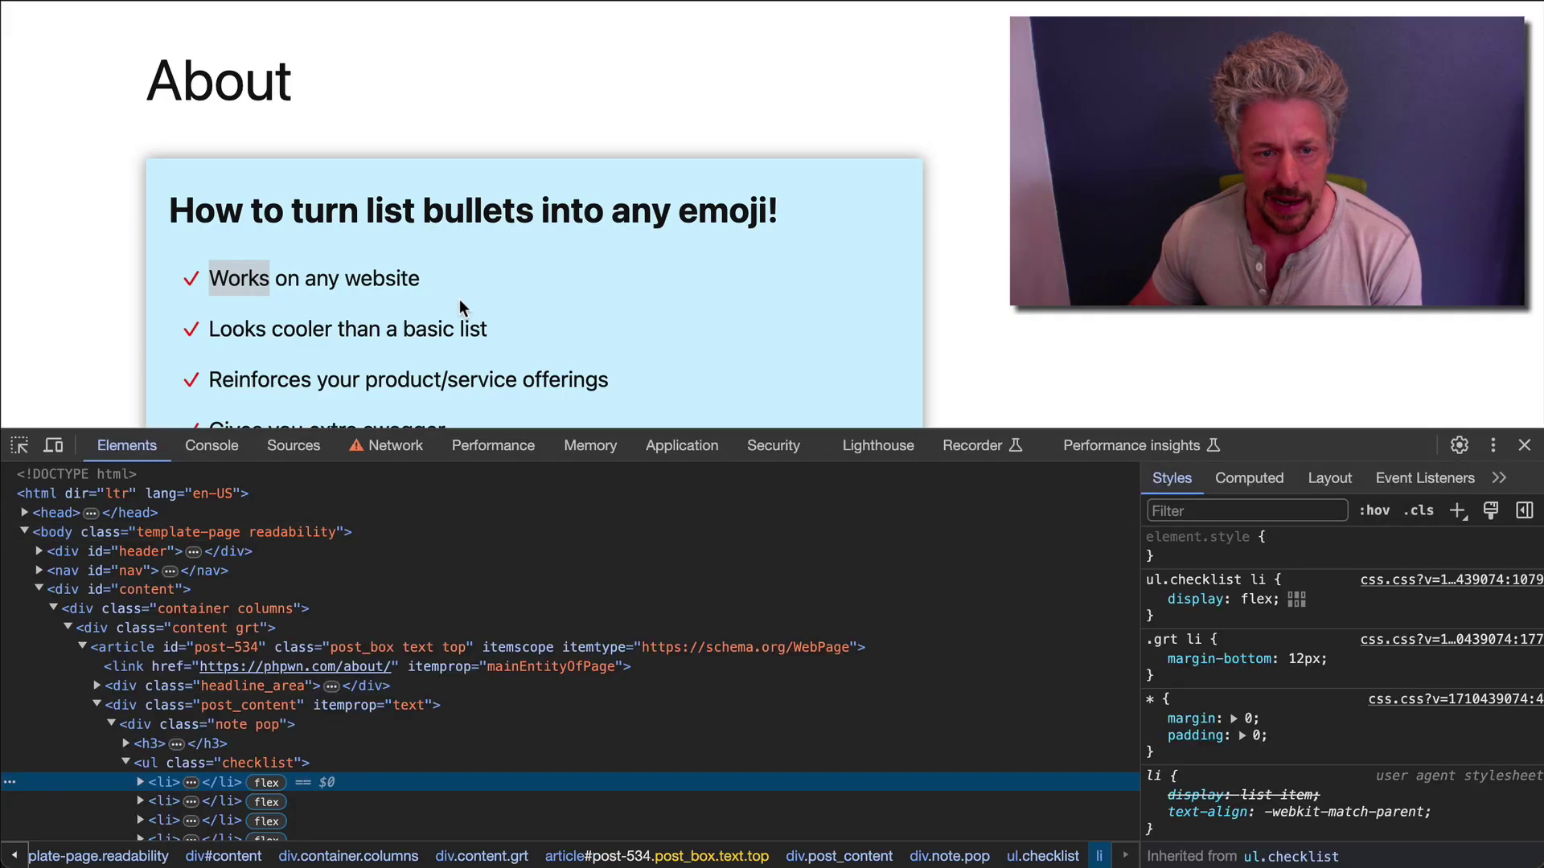
left_click(460, 299)
scroll(469, 317, "down", 2)
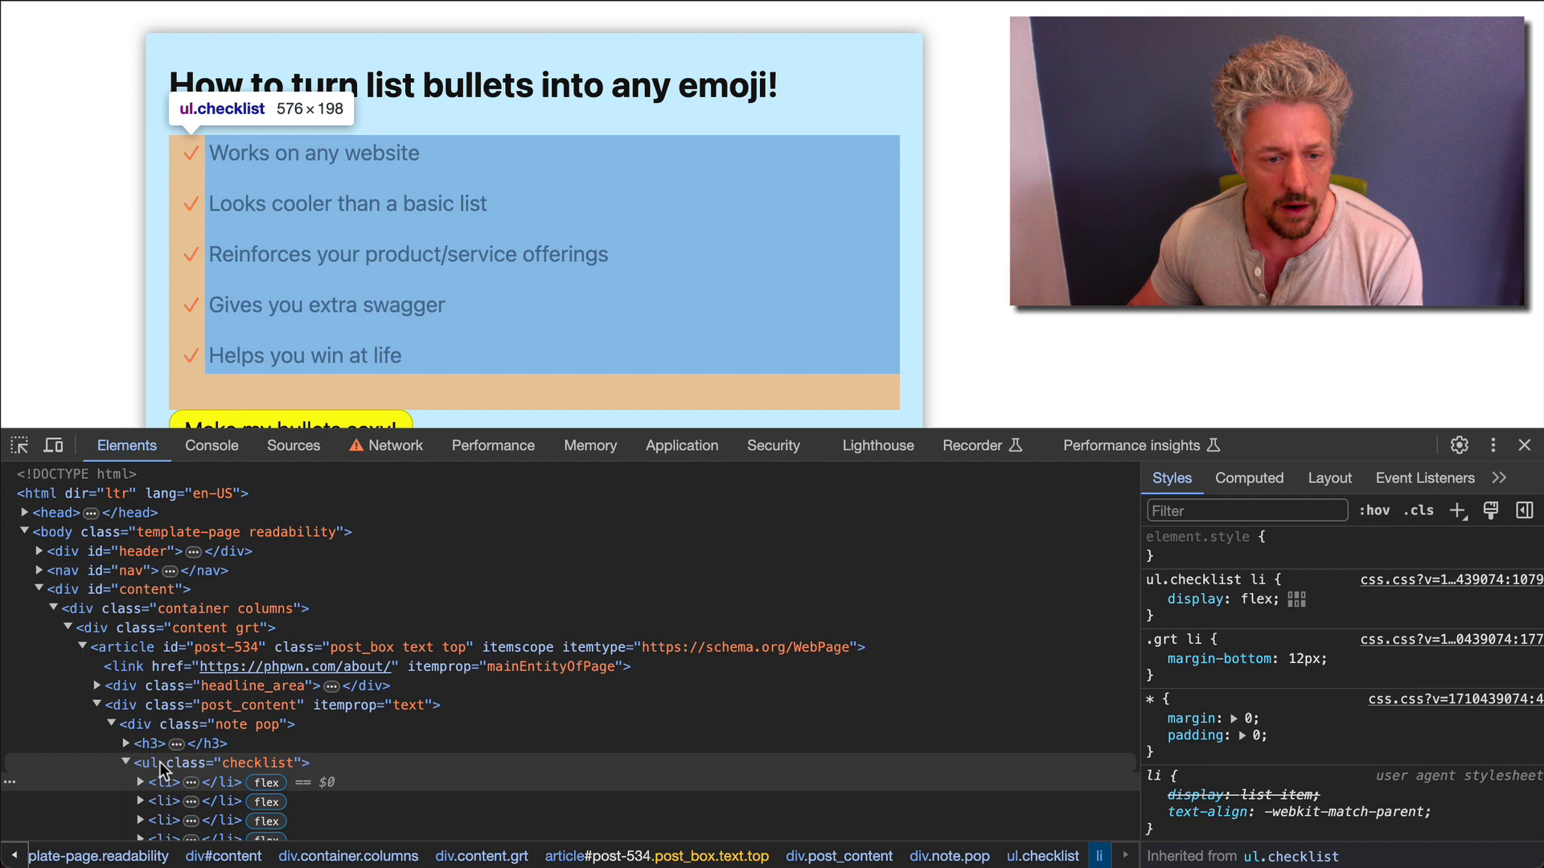
left_click(140, 784)
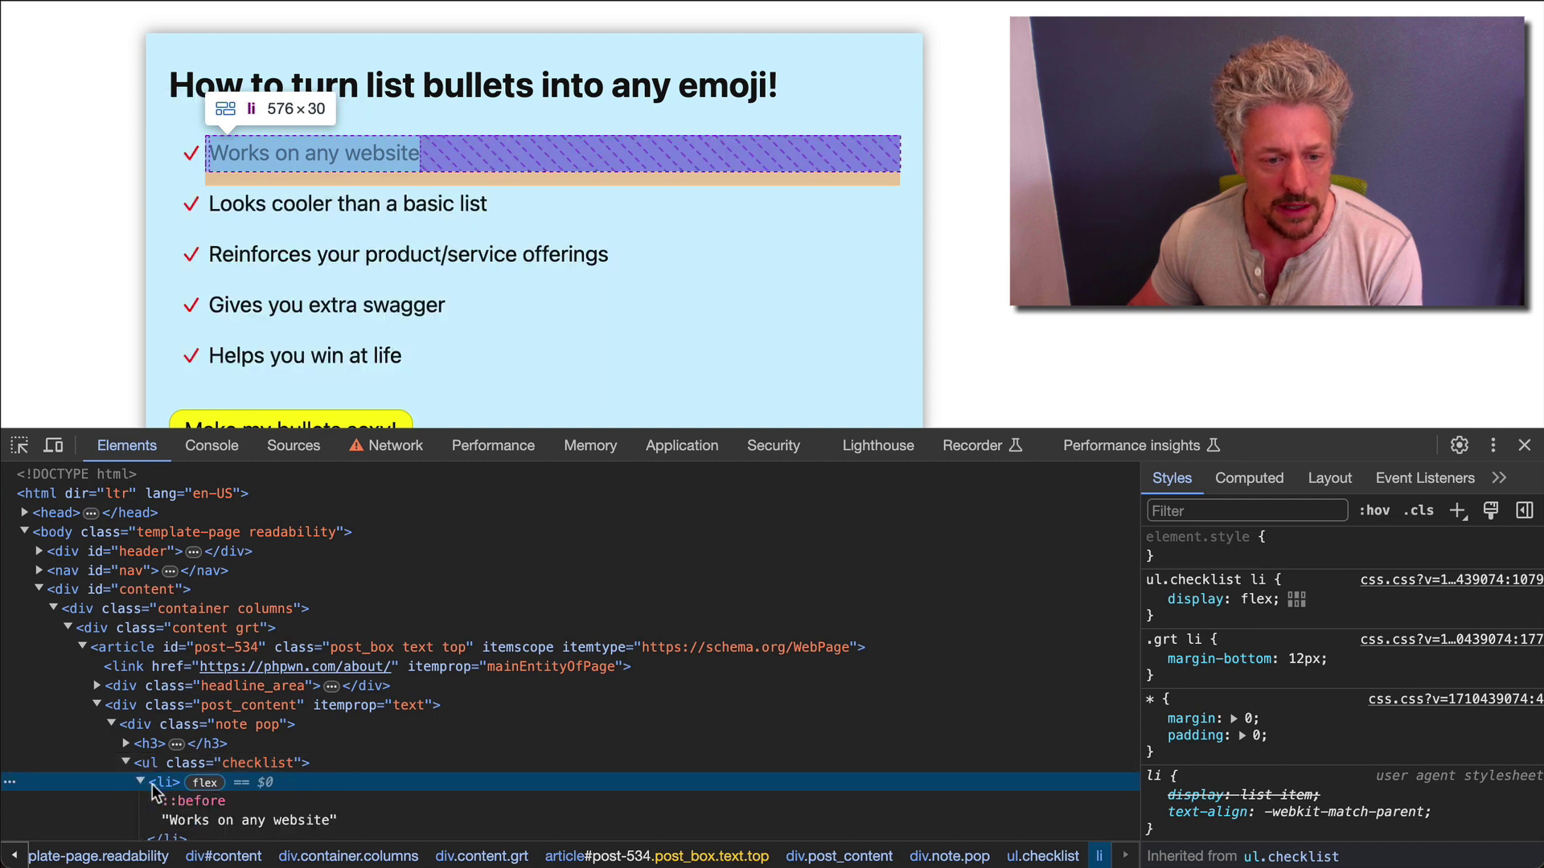
left_click(190, 800)
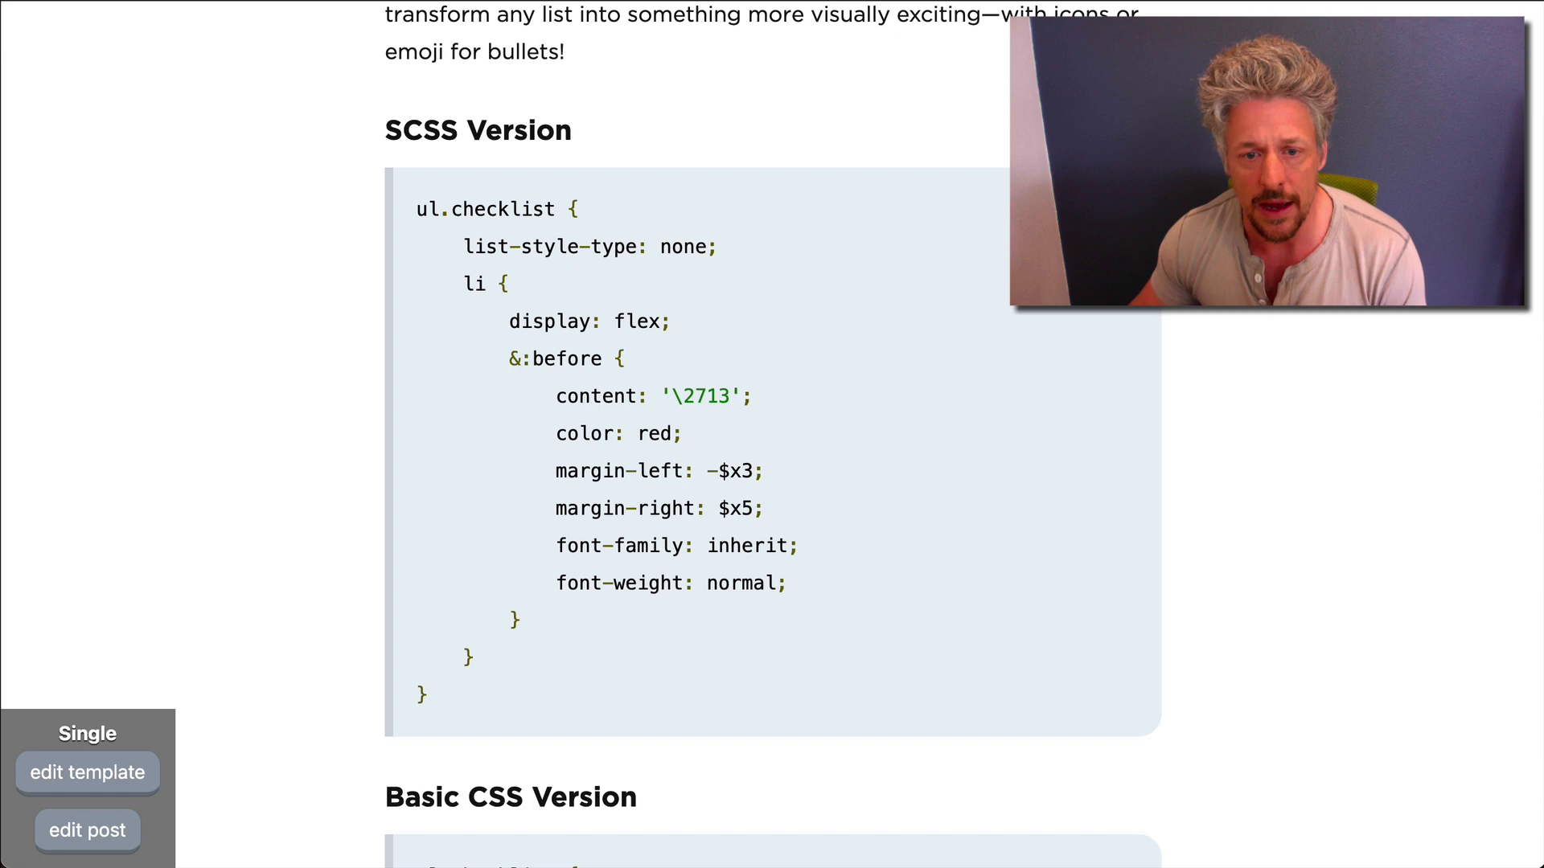
scroll(772, 434, "down", 10)
scroll(772, 434, "down", 2)
scroll(773, 435, "down", 2)
scroll(773, 435, "down", 2)
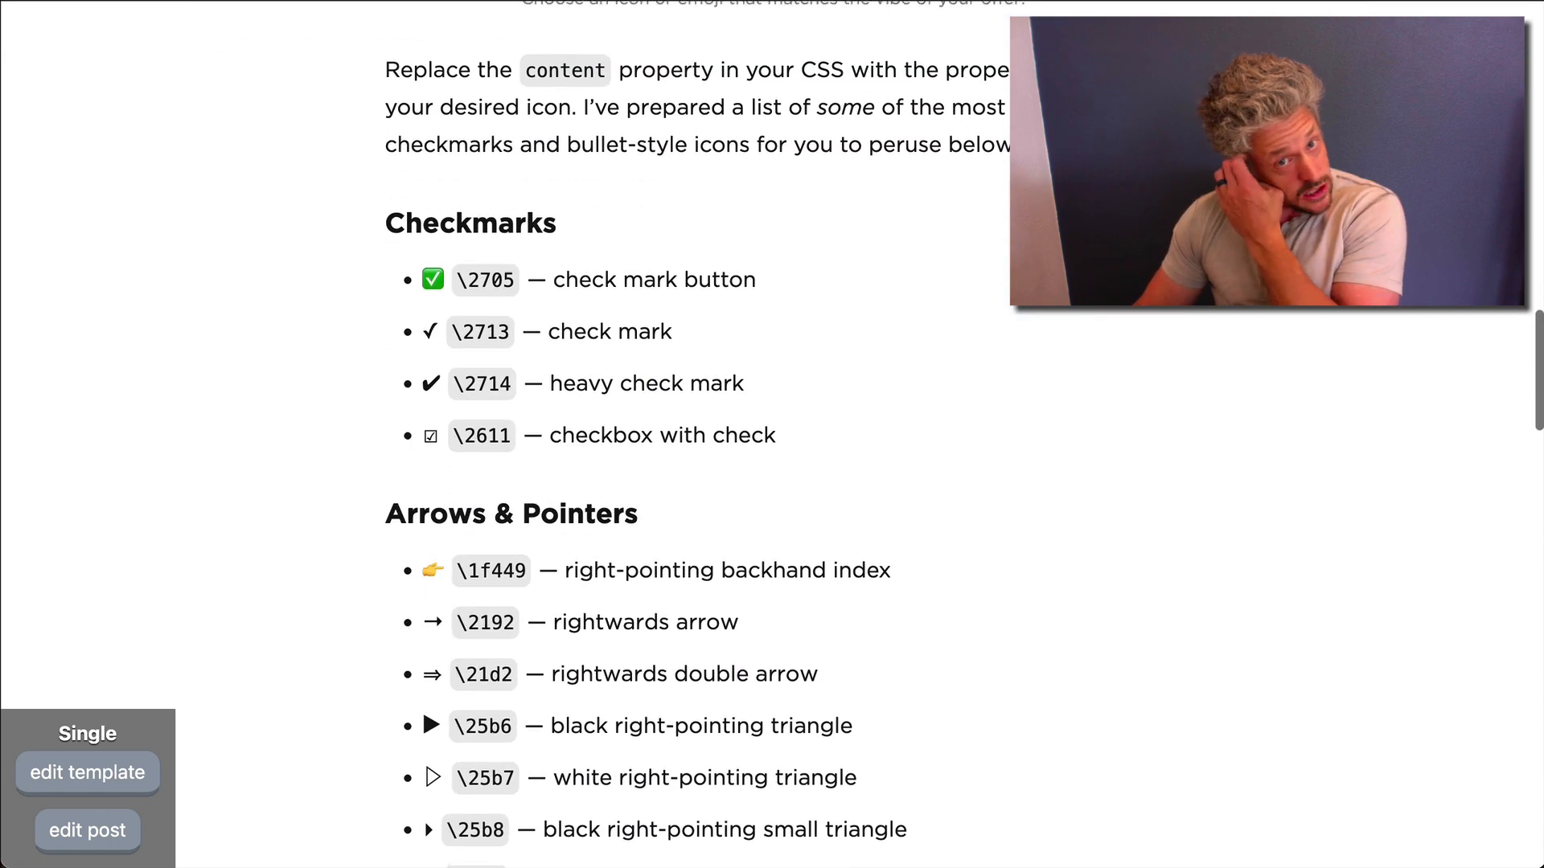
scroll(393, 241, "up", 2)
scroll(394, 241, "down", 1)
scroll(522, 431, "down", 2)
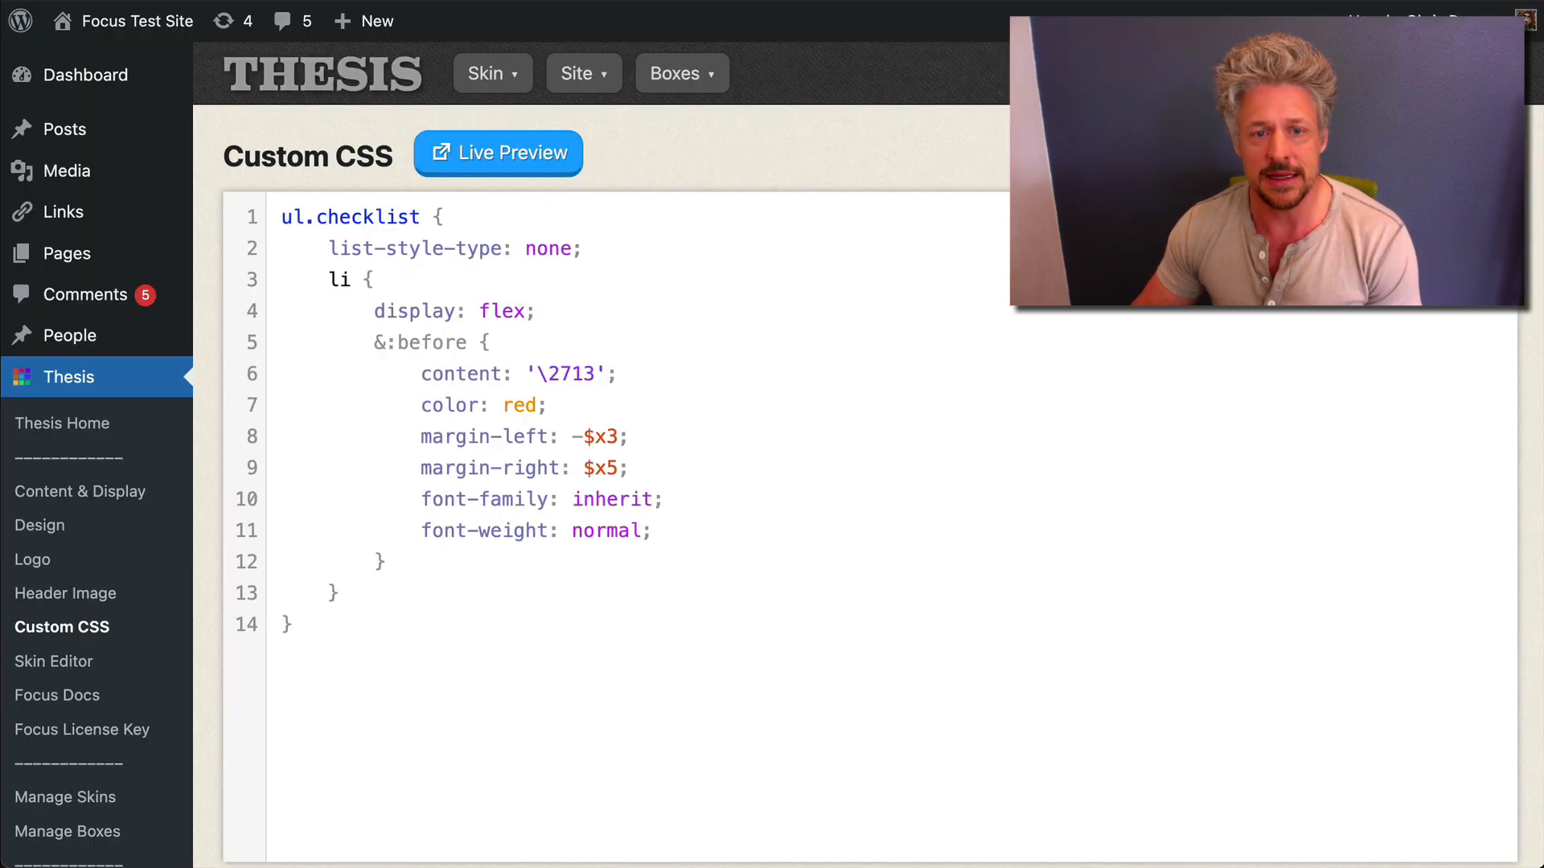
left_click_drag(538, 378, 596, 378)
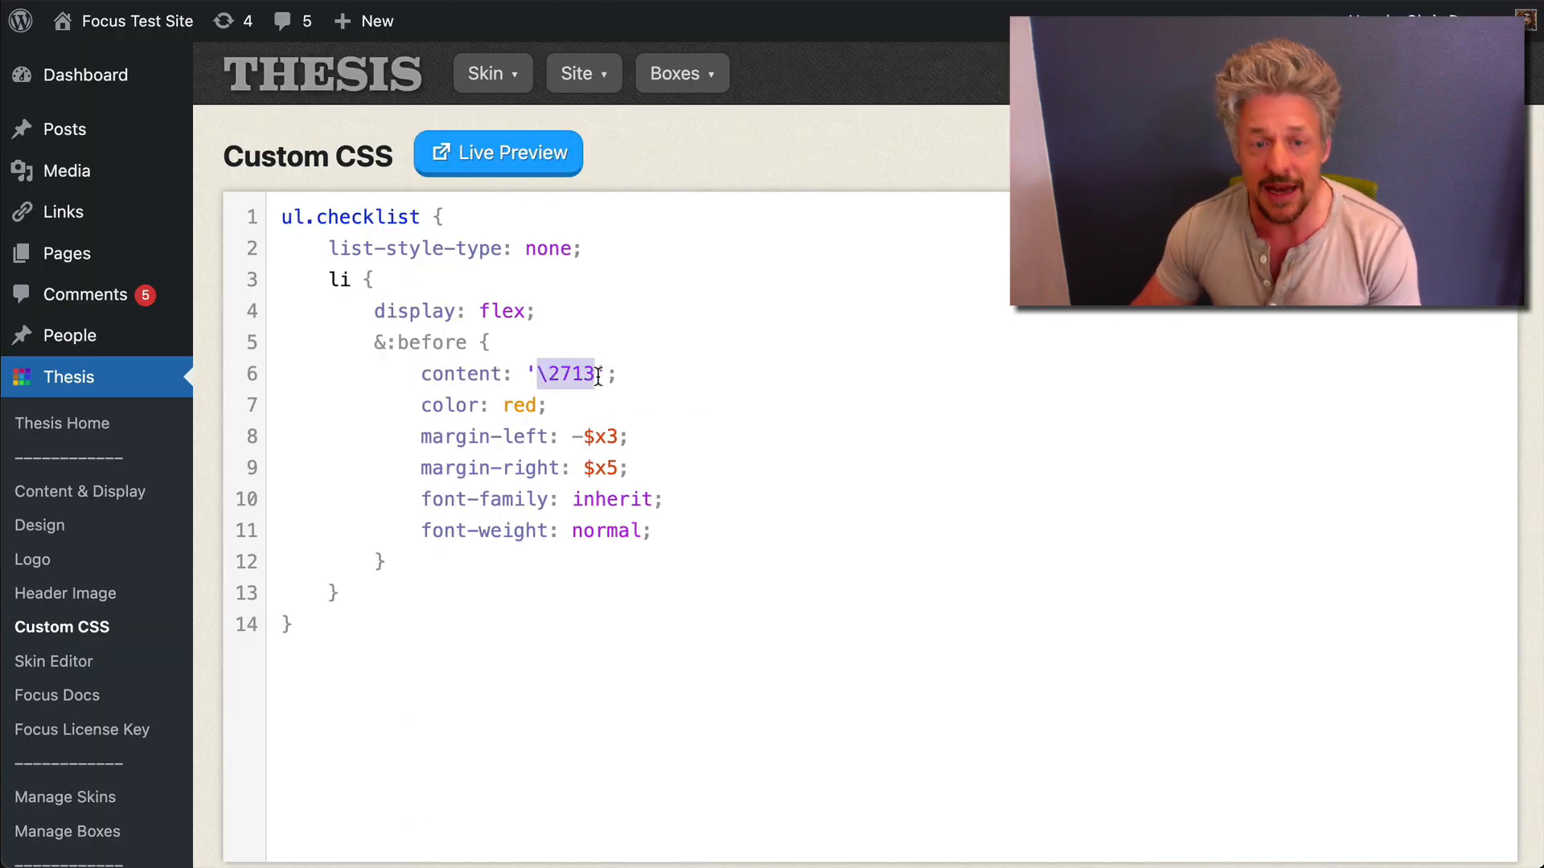
left_click(800, 378)
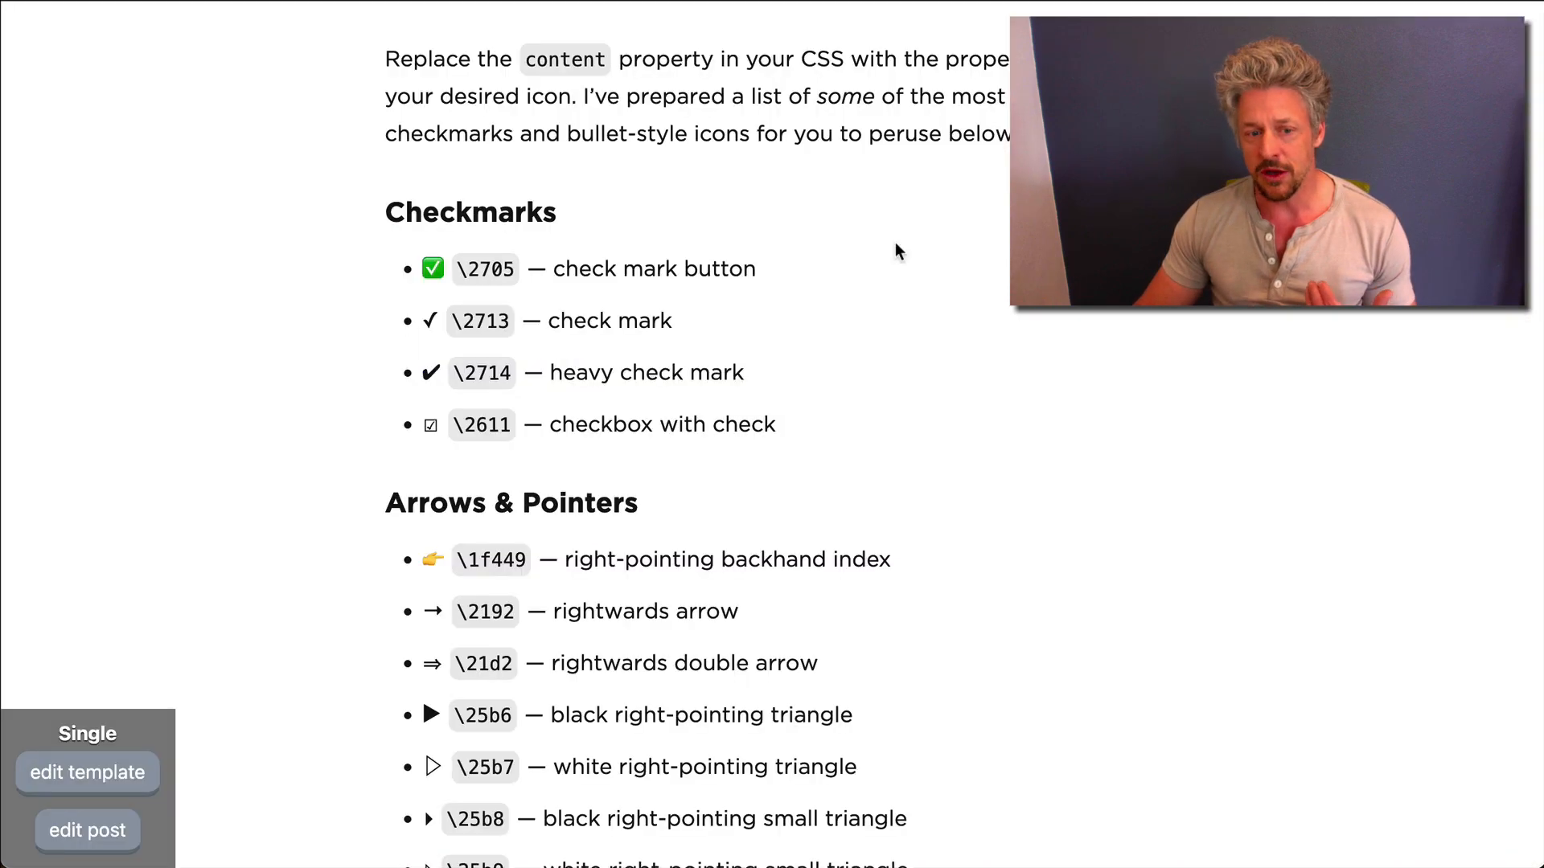
scroll(724, 362, "down", 2)
scroll(517, 486, "down", 1)
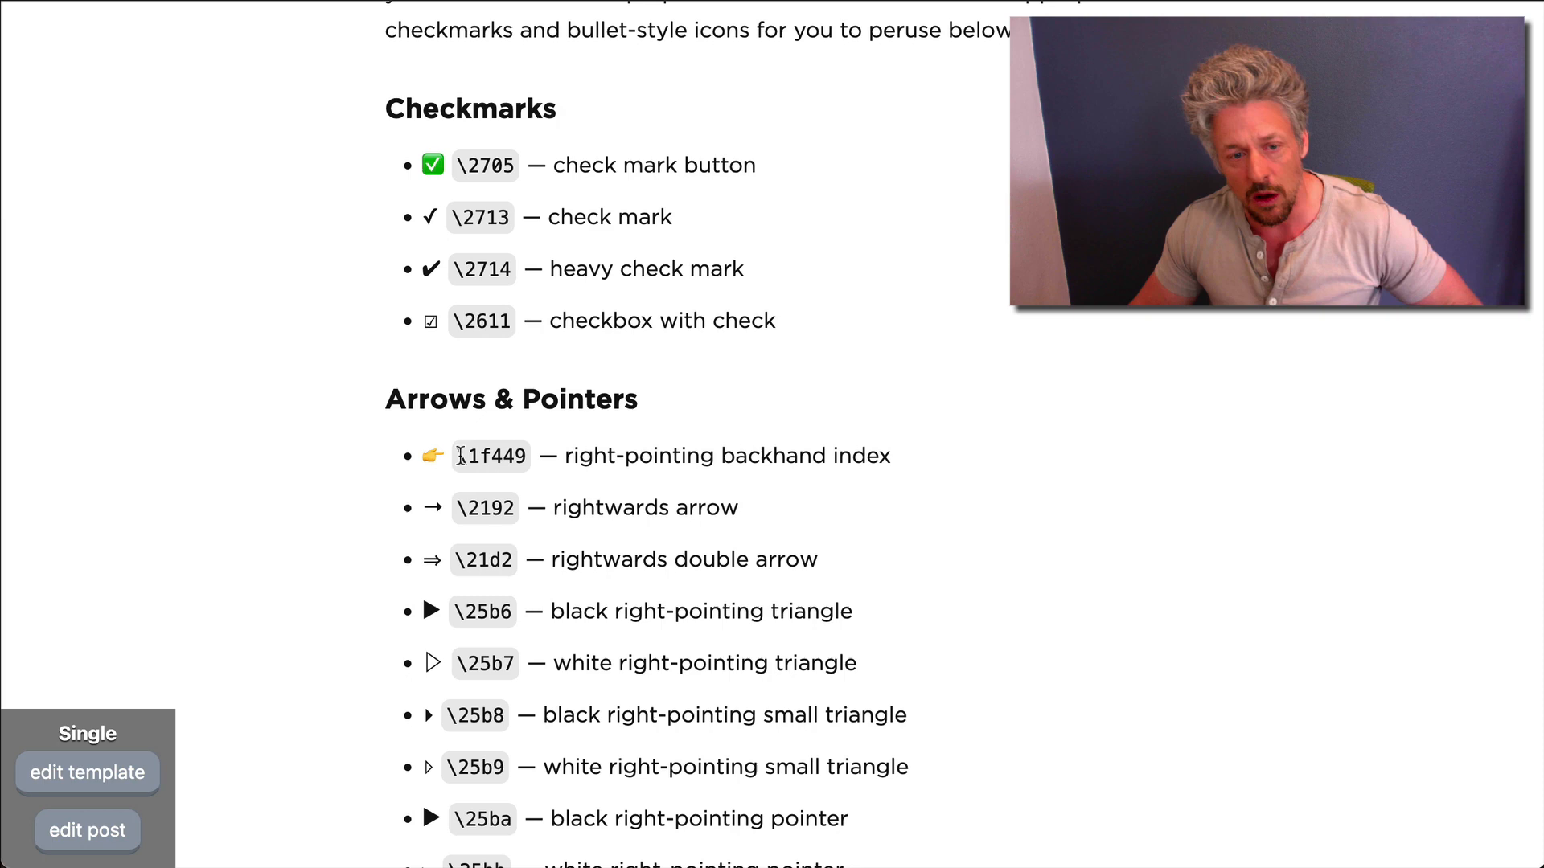
left_click_drag(457, 455, 491, 454)
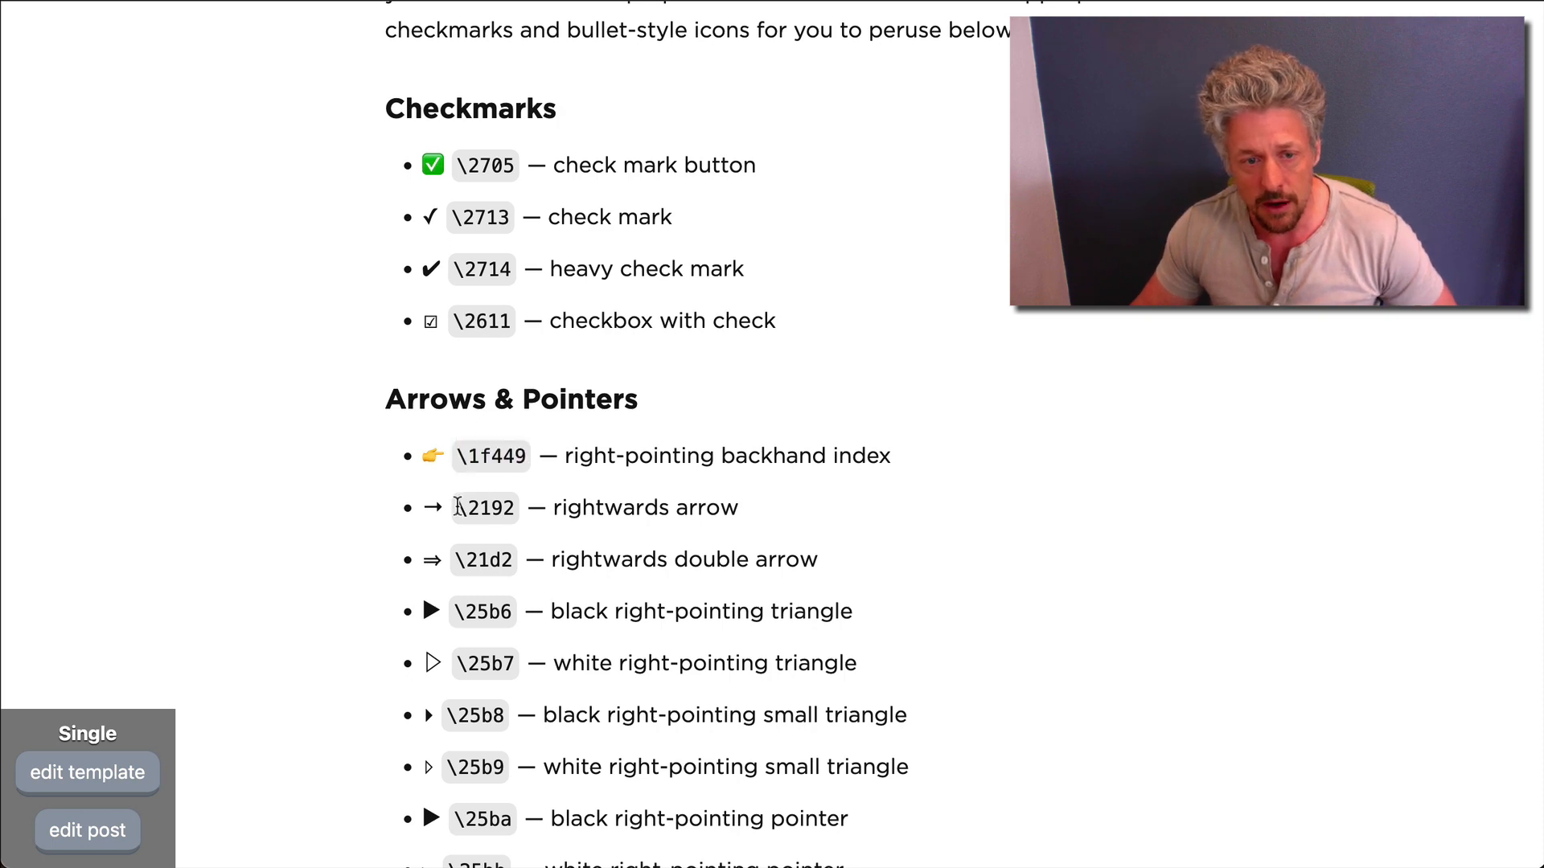
left_click_drag(456, 508, 528, 508)
left_click(471, 63)
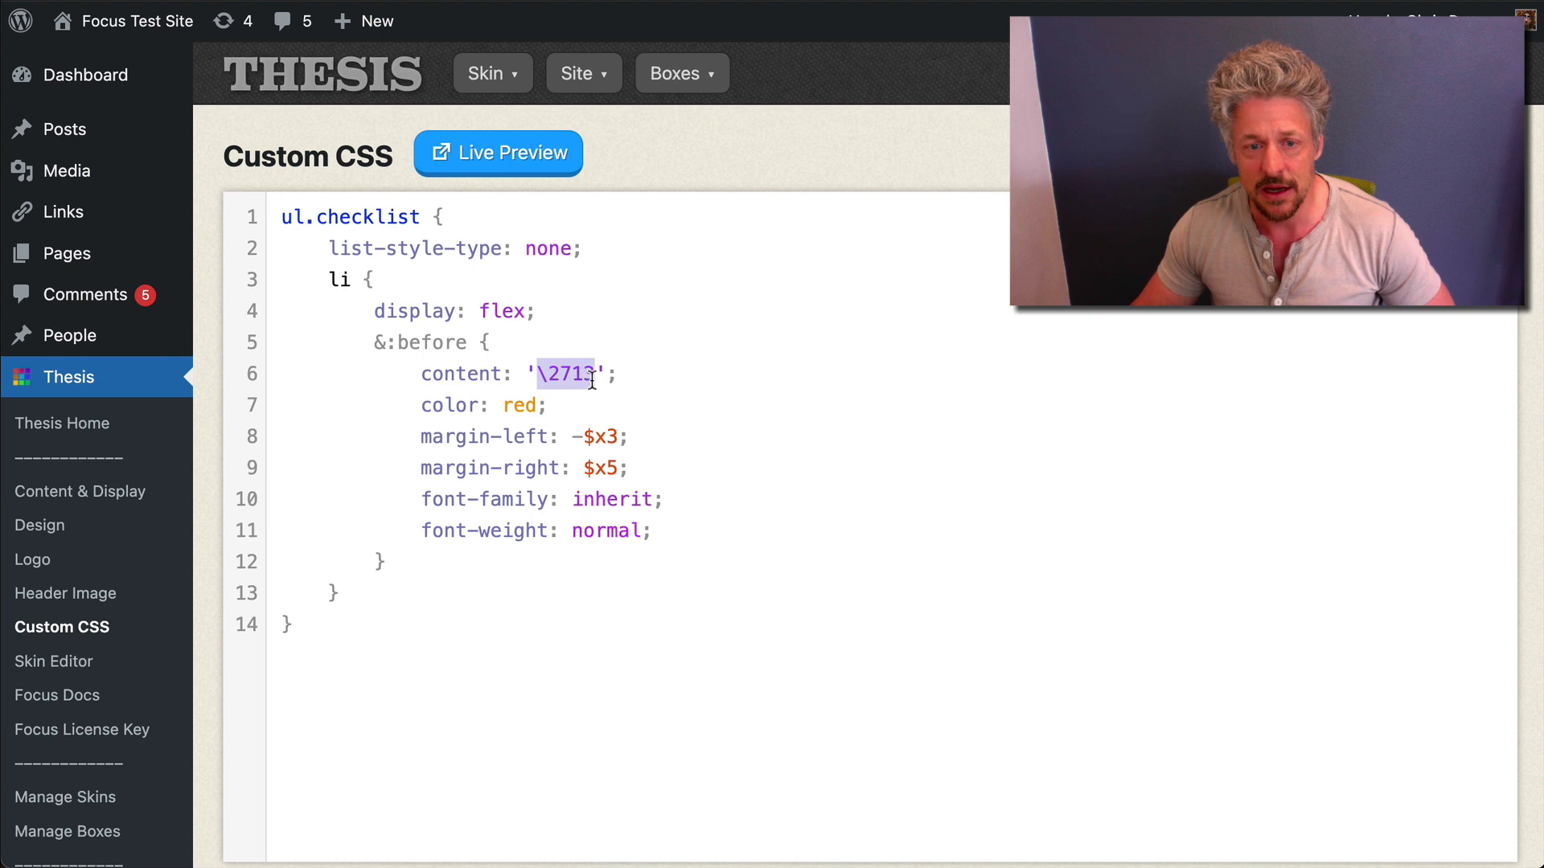
left_click(678, 329)
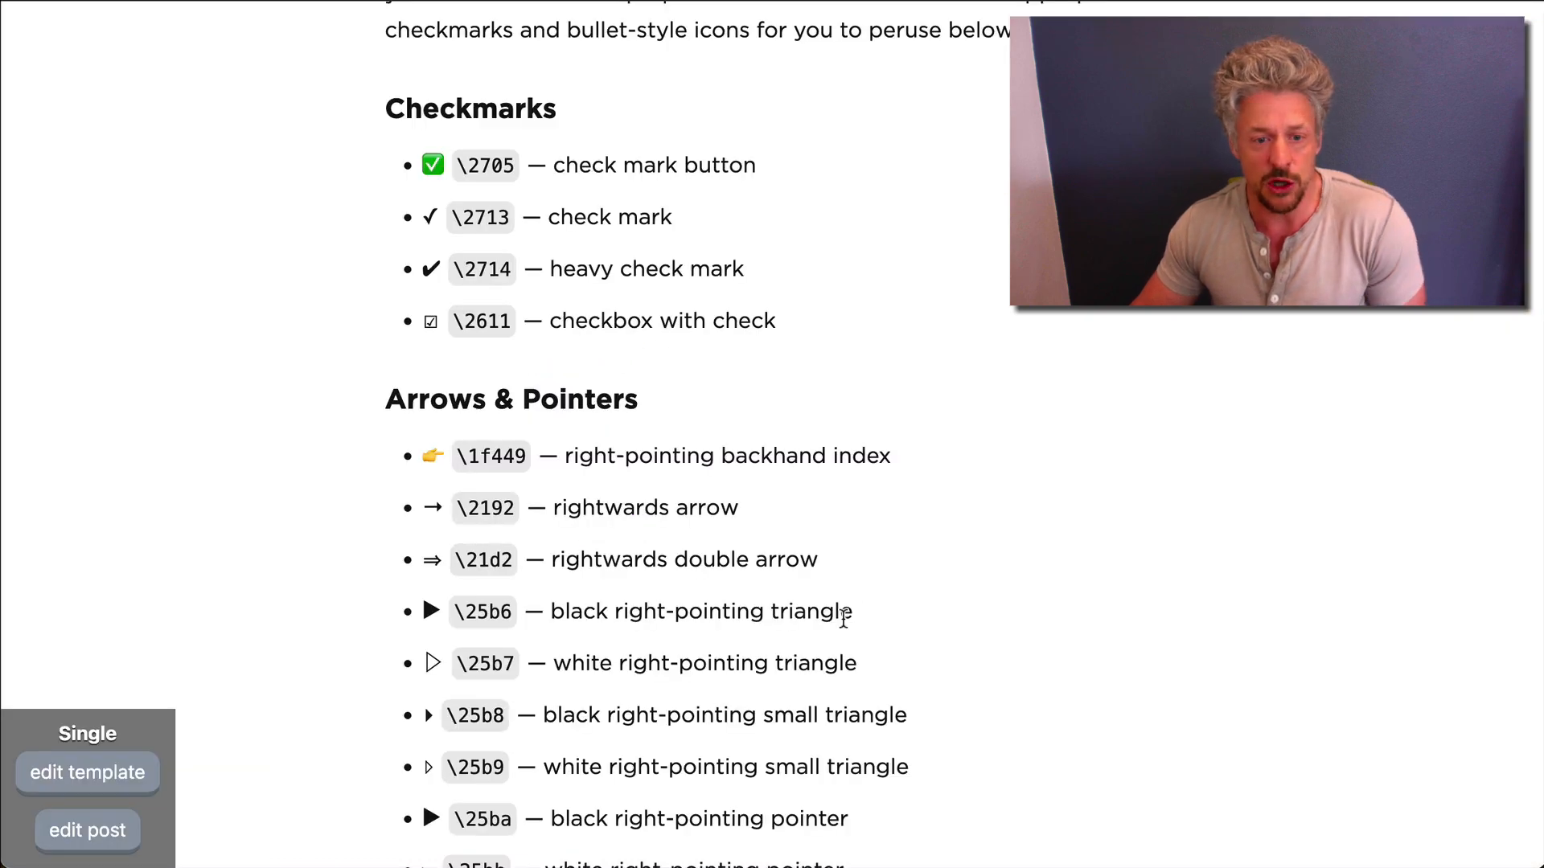
scroll(831, 599, "down", 2)
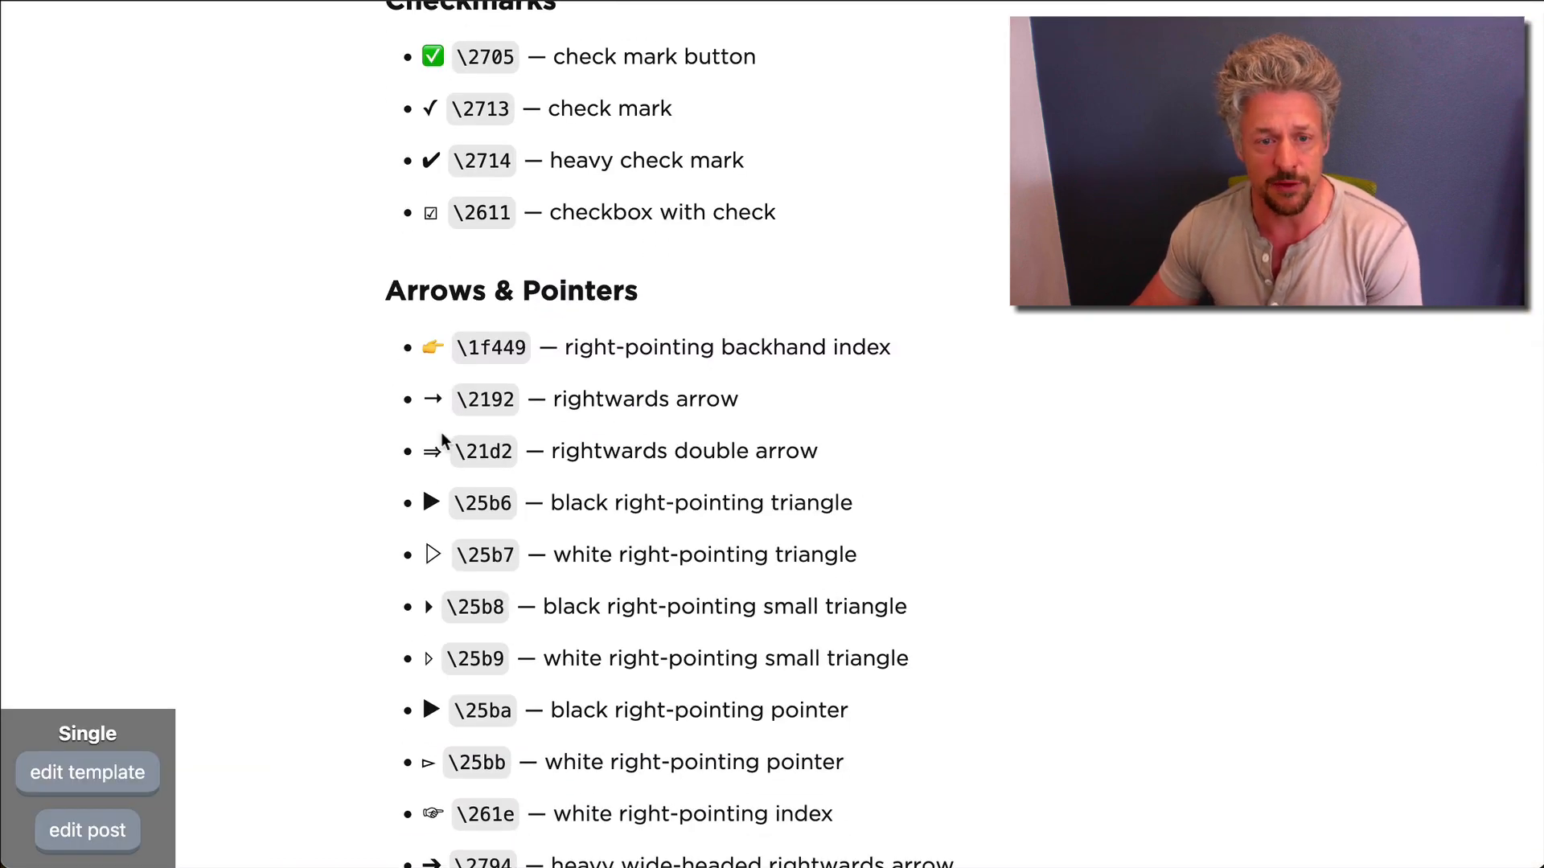
scroll(476, 674, "down", 1)
scroll(491, 779, "down", 1)
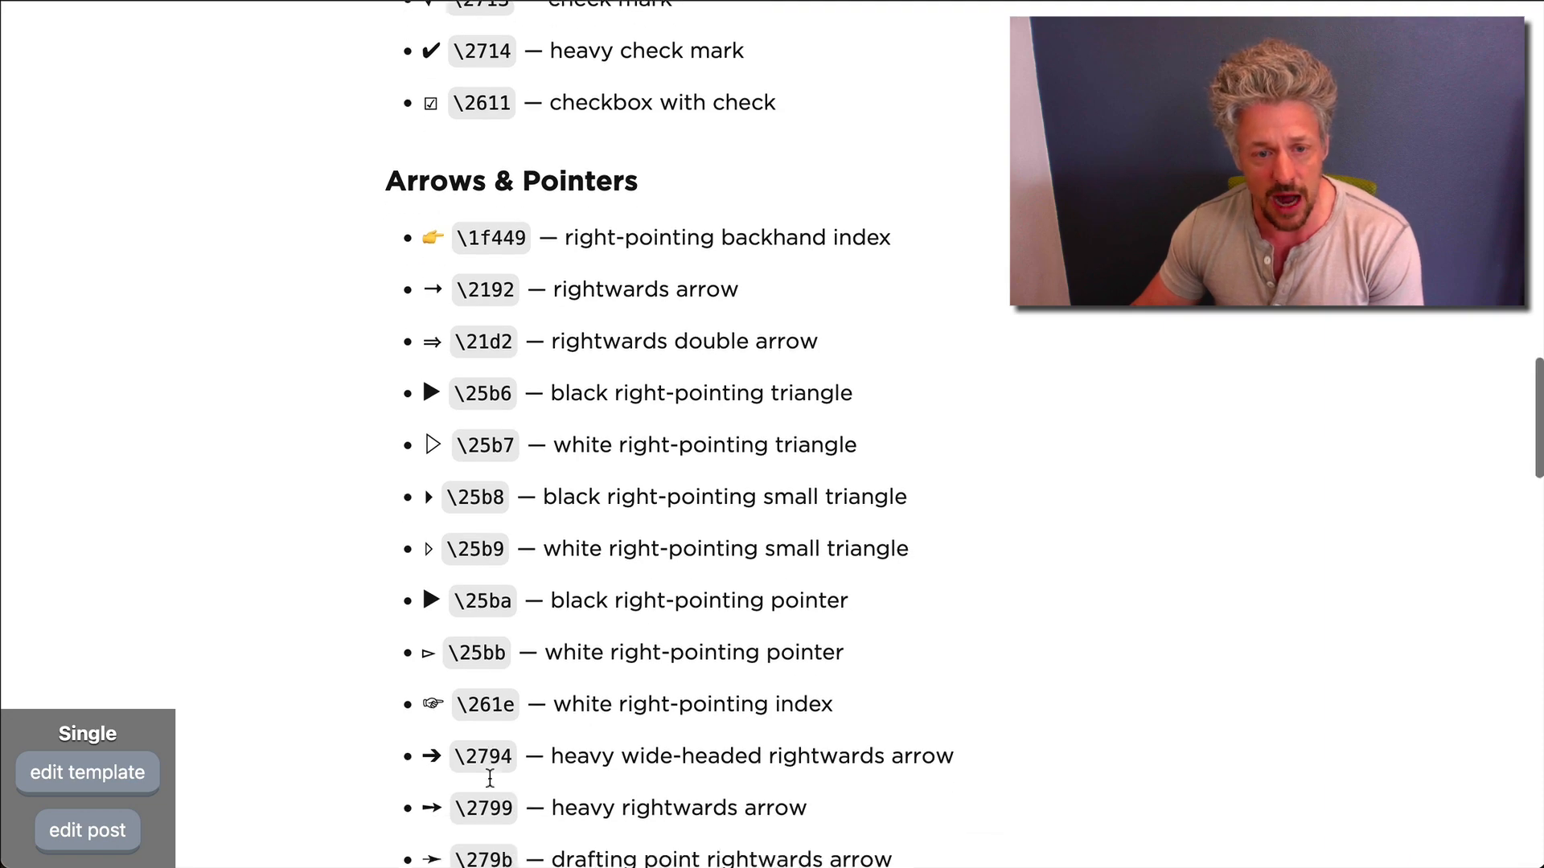
scroll(489, 779, "down", 2)
scroll(683, 627, "down", 3)
scroll(683, 627, "down", 5)
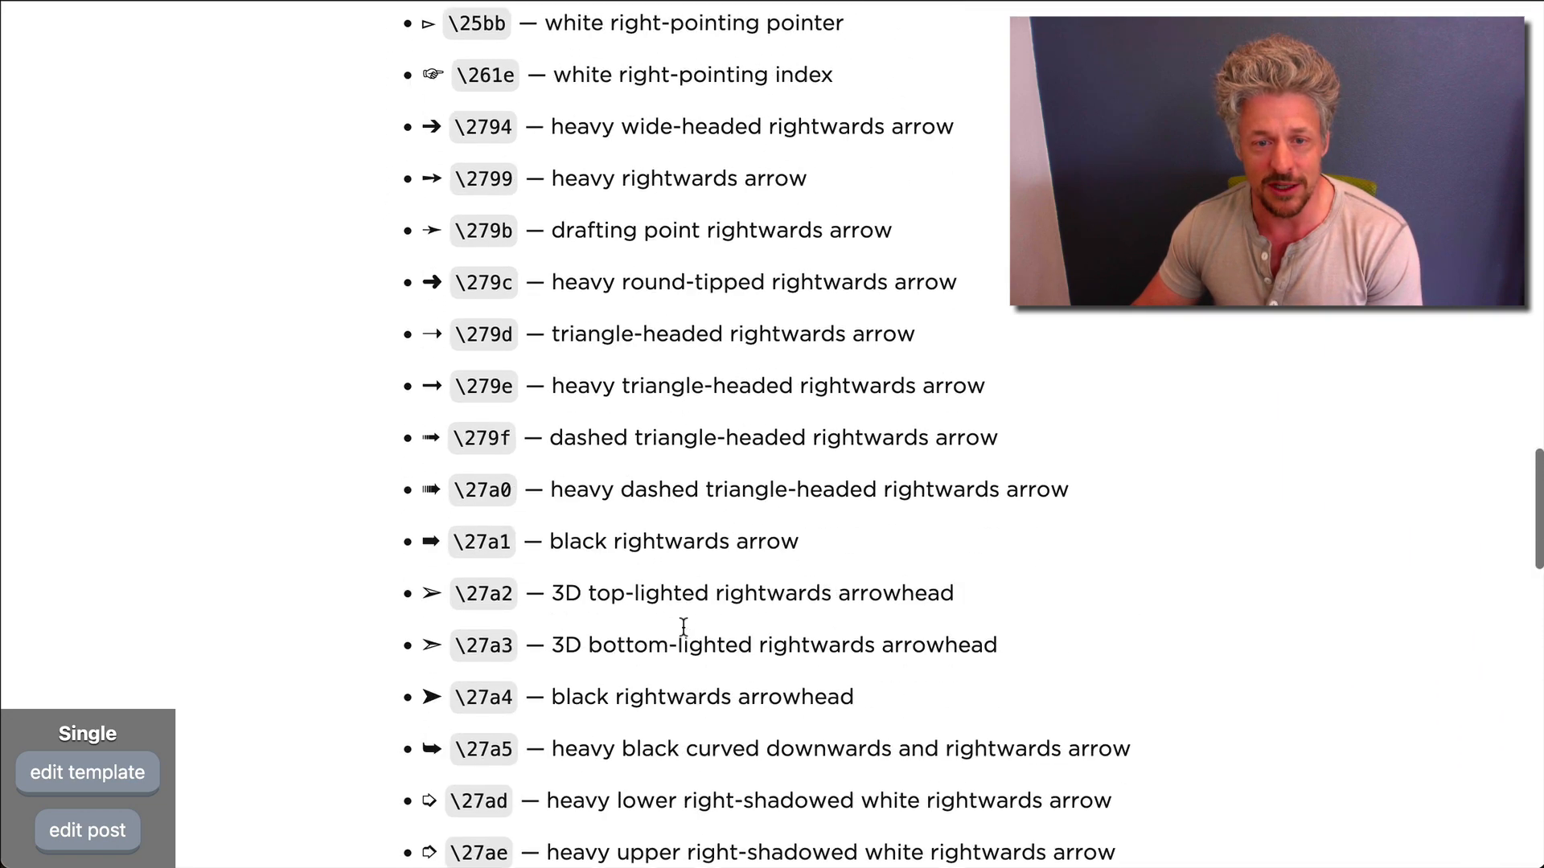
scroll(683, 627, "down", 4)
scroll(682, 628, "down", 2)
scroll(683, 626, "down", 3)
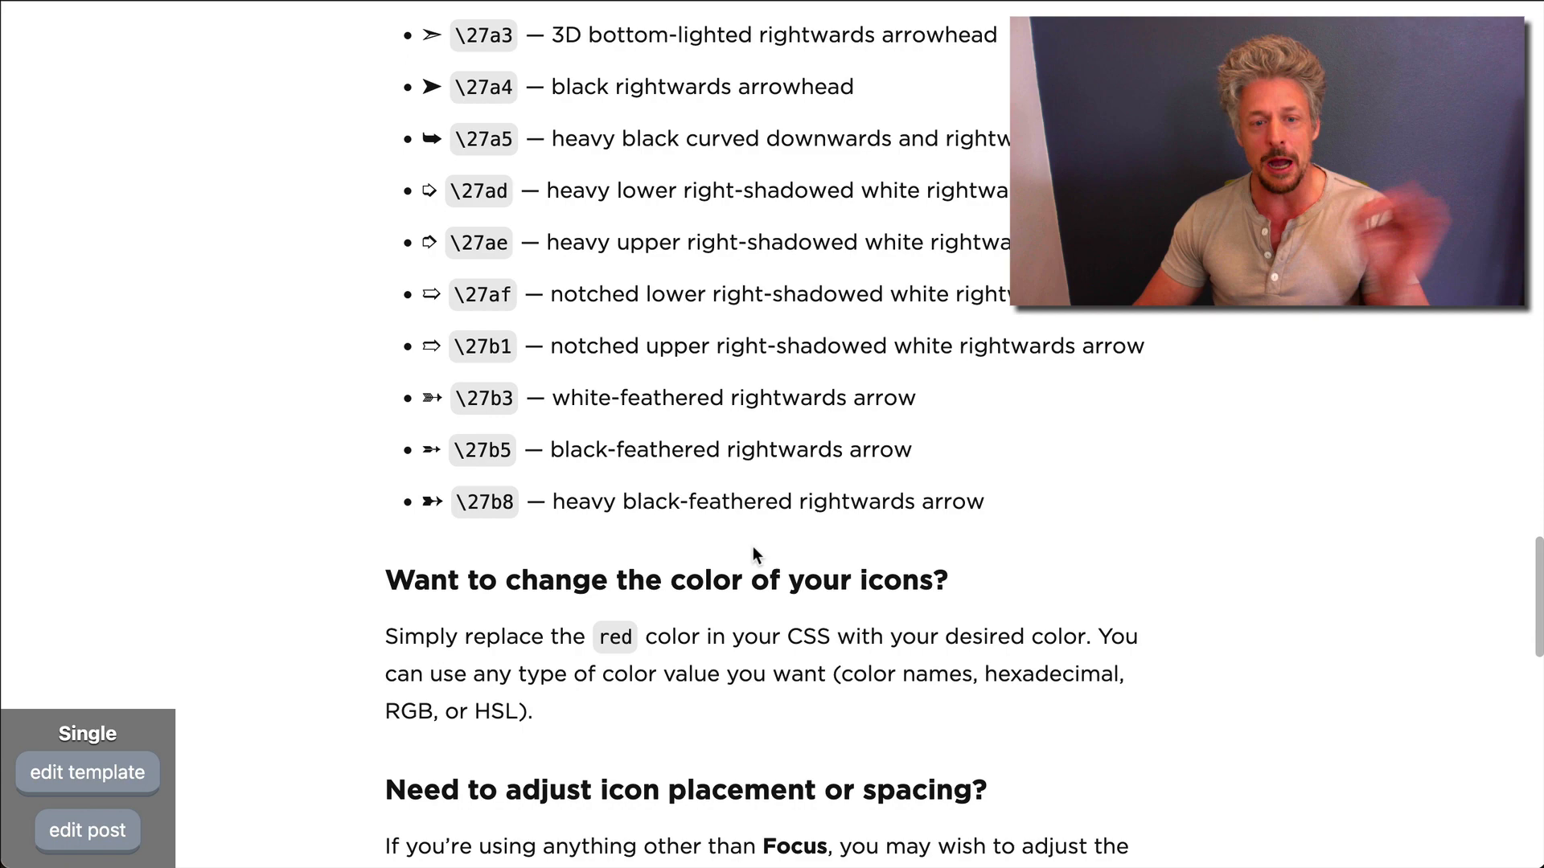
scroll(754, 546, "up", 15)
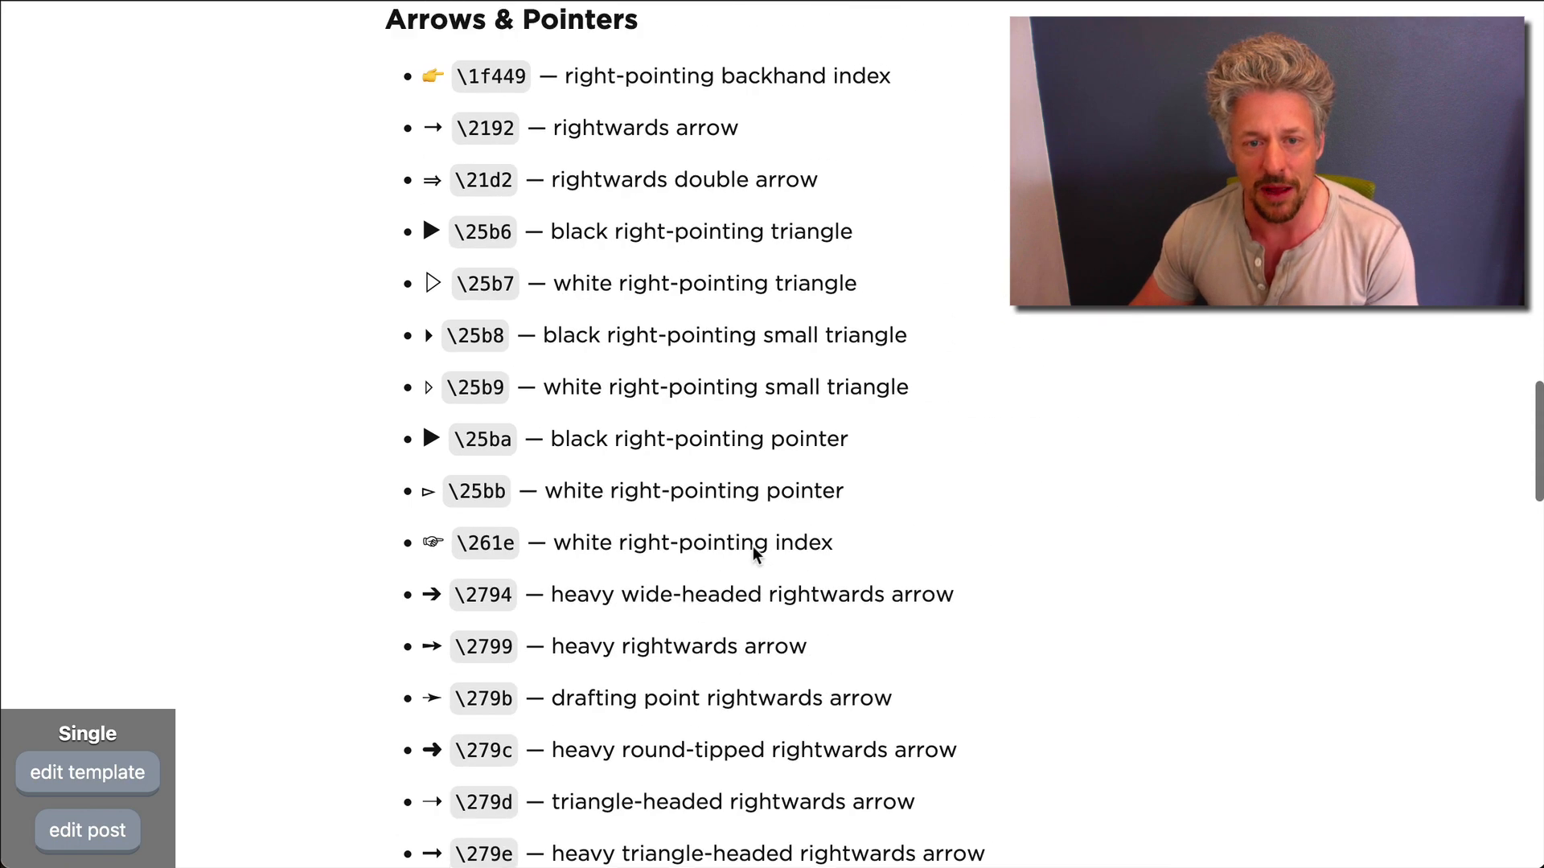
scroll(753, 547, "up", 12)
scroll(753, 547, "up", 5)
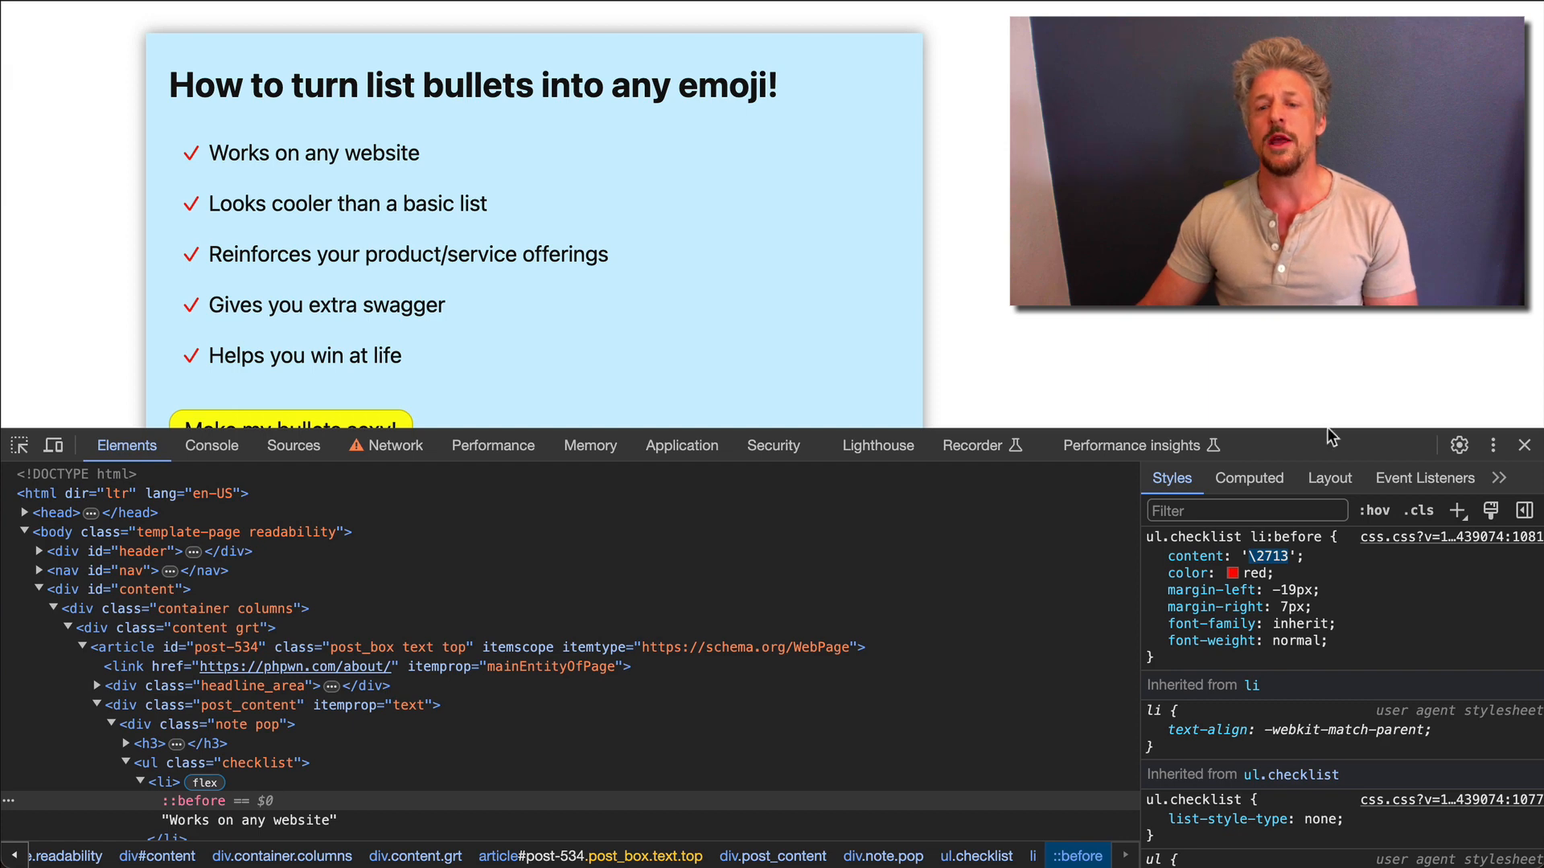
- Lower the DevTools divider so the whole checklist box and its yellow button show
left_click_drag(1328, 430, 1331, 548)
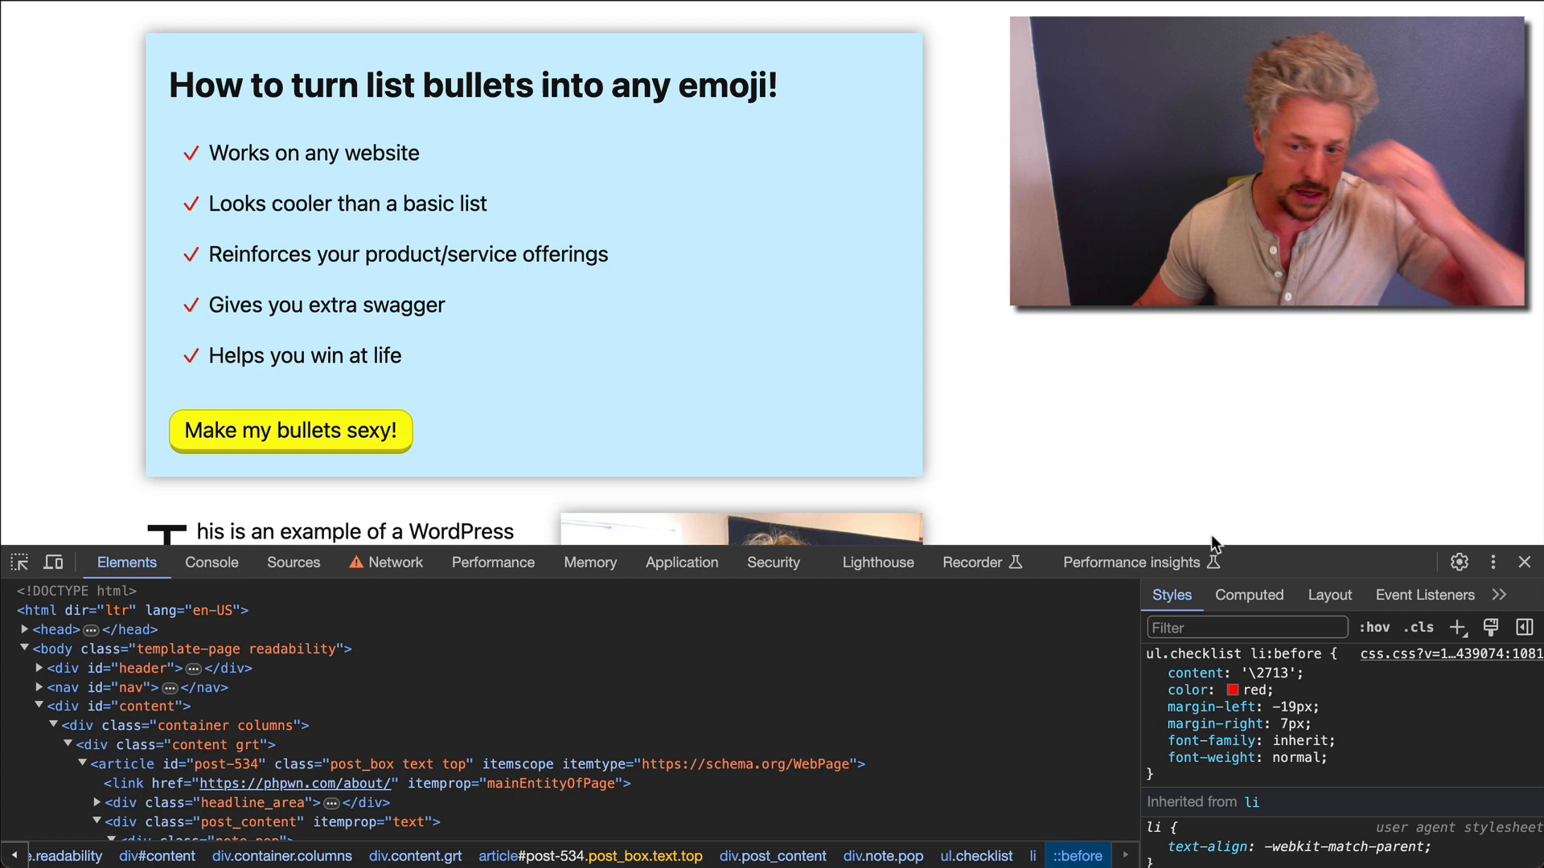
- Change the check marks' font-weight from normal to bold in the ::before rule
left_click(1211, 758)
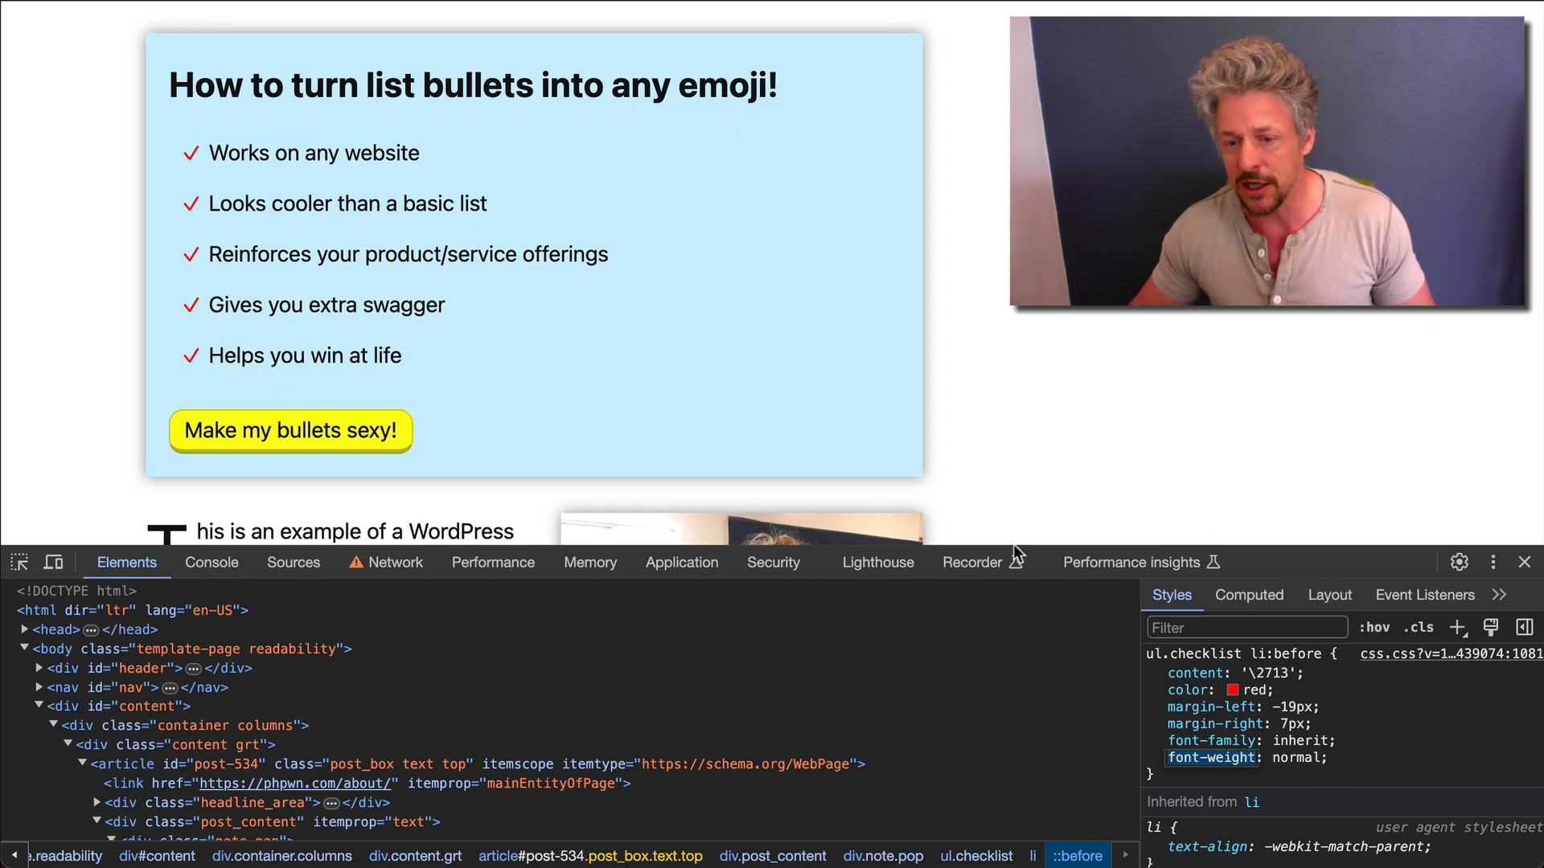
key("Tab")
type("b")
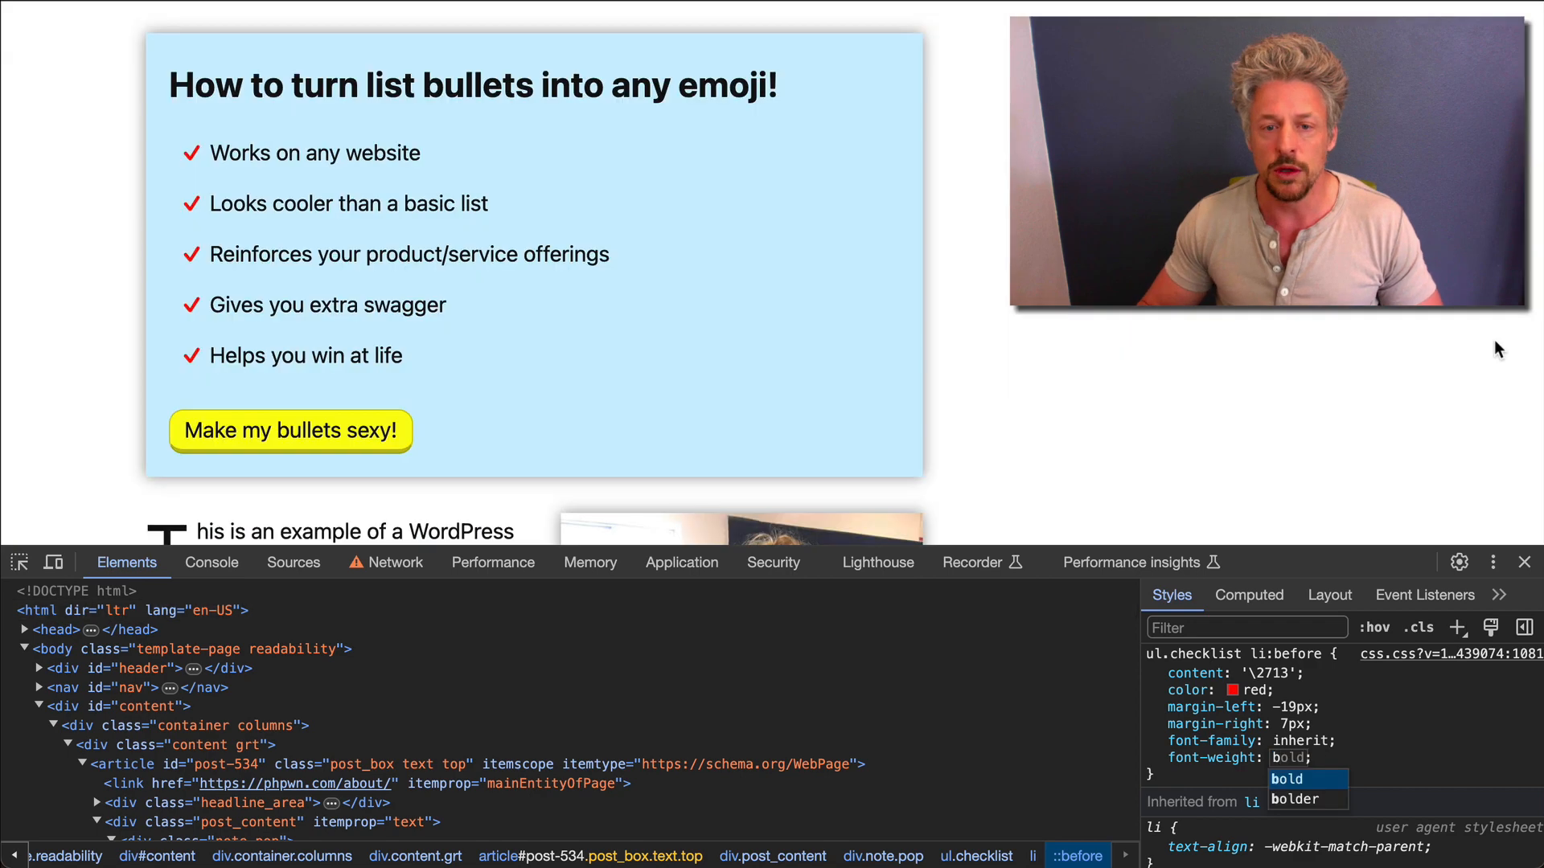
key("Return")
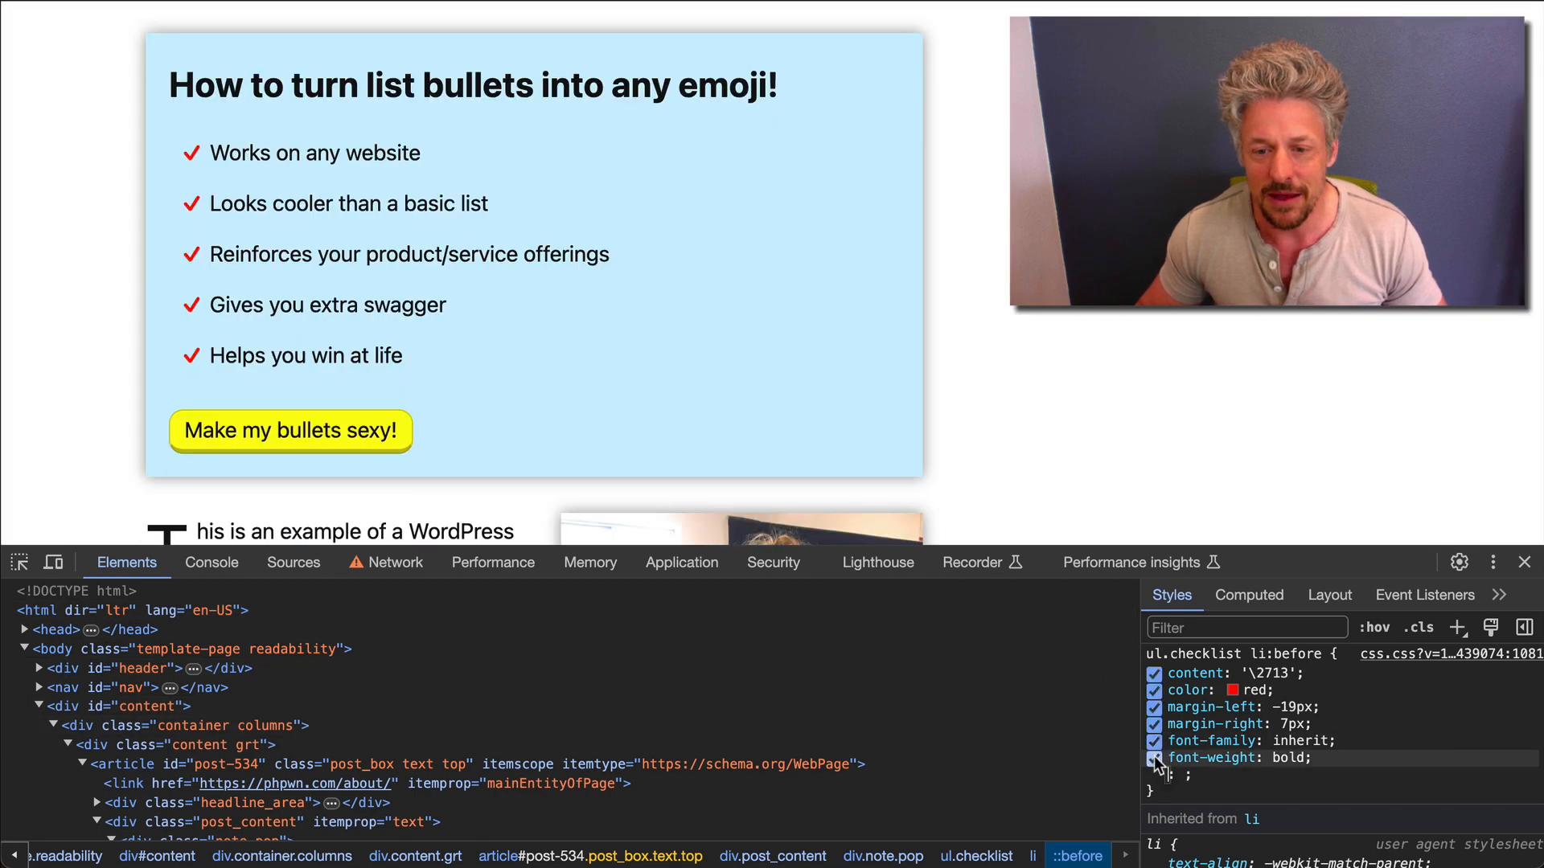
left_click(1154, 757)
- Toggle the bold font-weight off and on to compare, leaving it on
left_click(1155, 758)
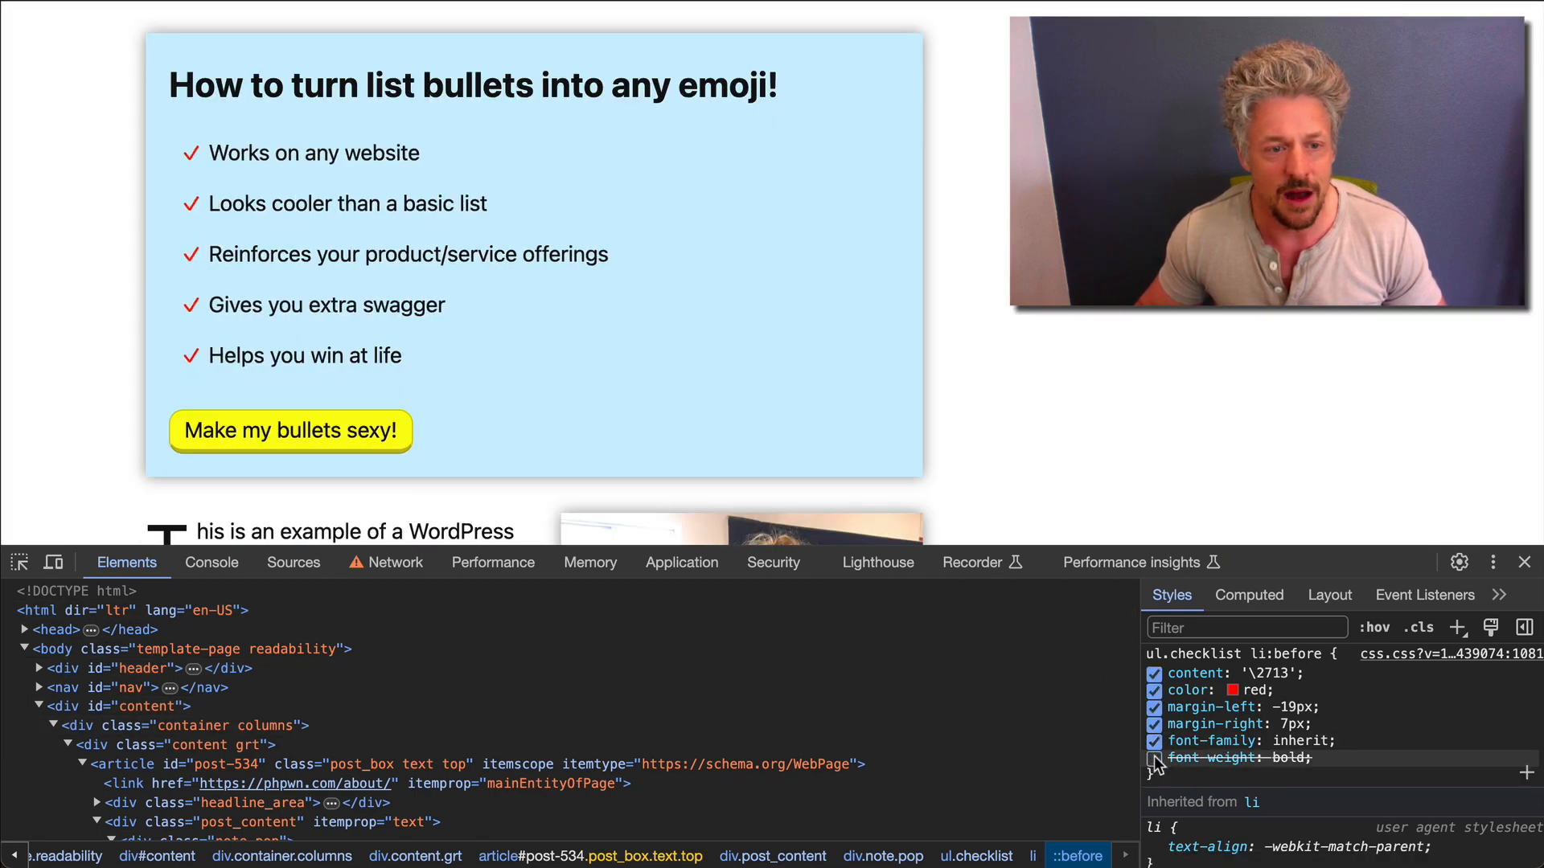
left_click(1154, 758)
left_click(1155, 758)
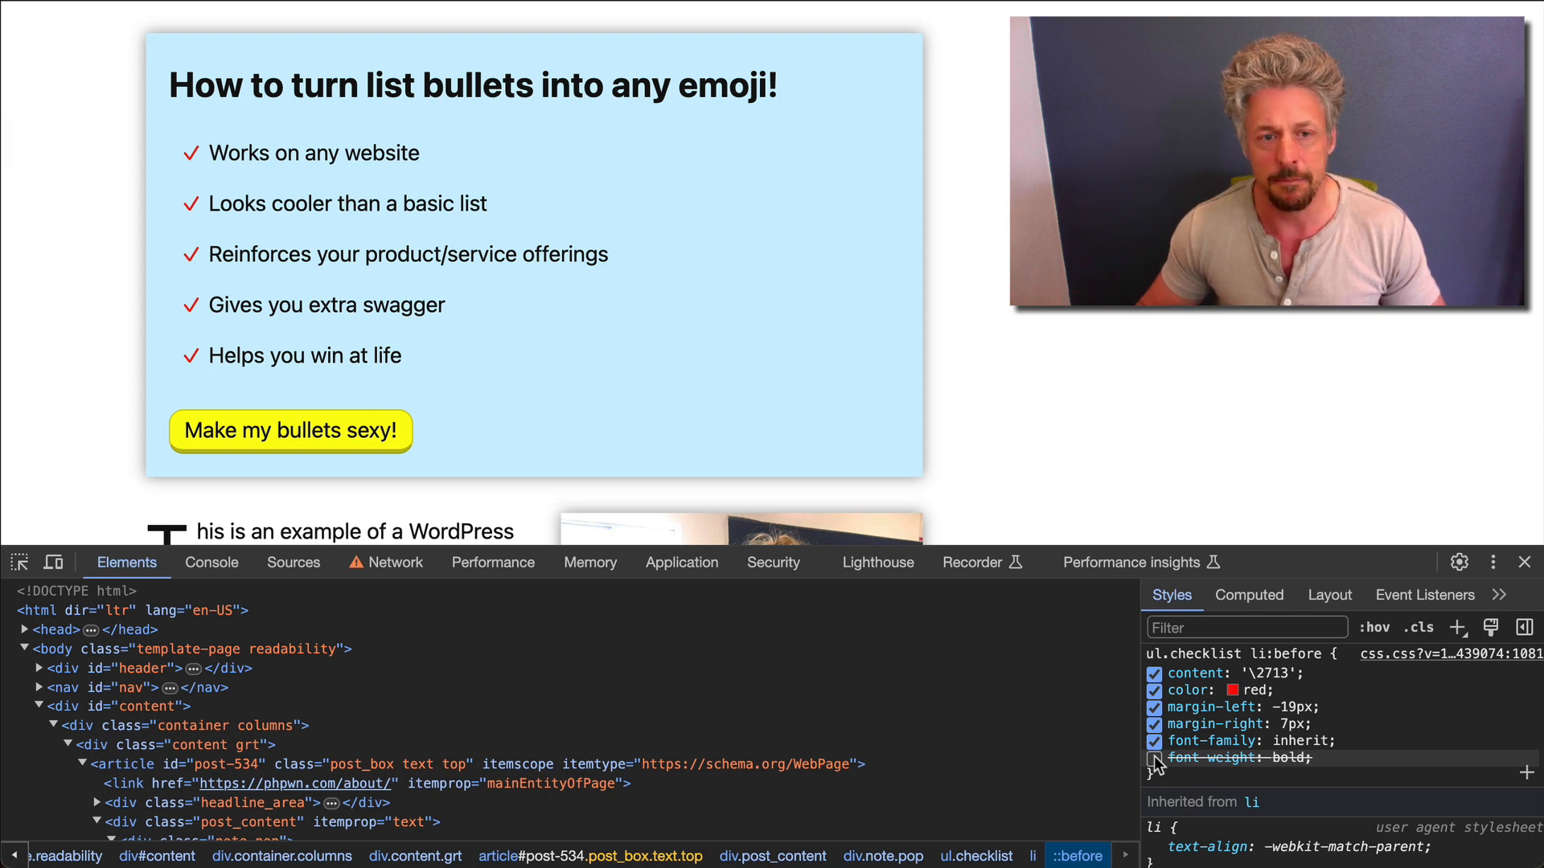
left_click(1153, 757)
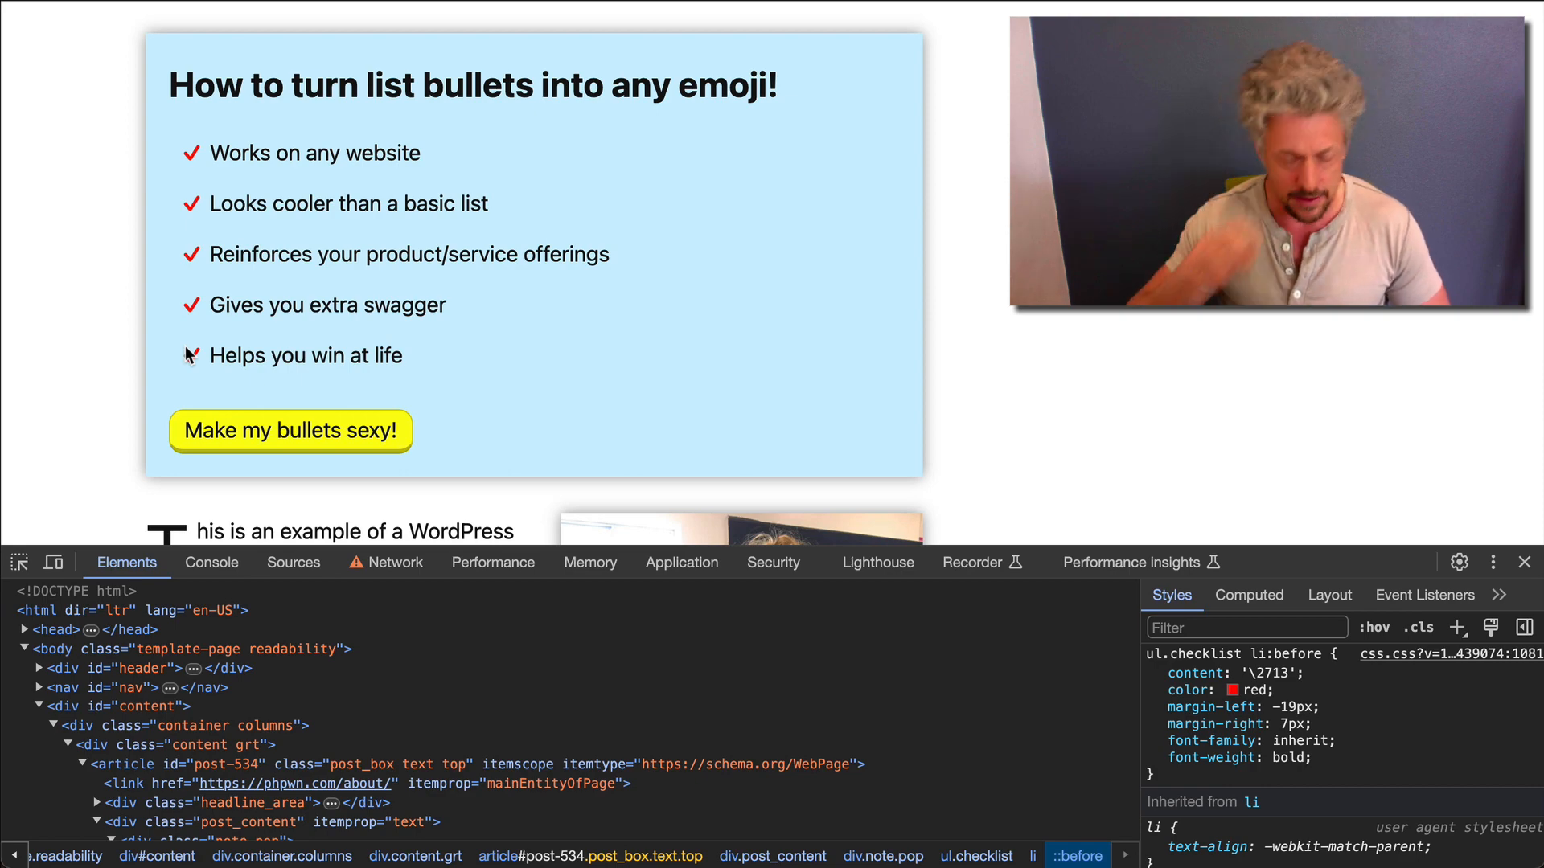
scroll(643, 476, "down", 15)
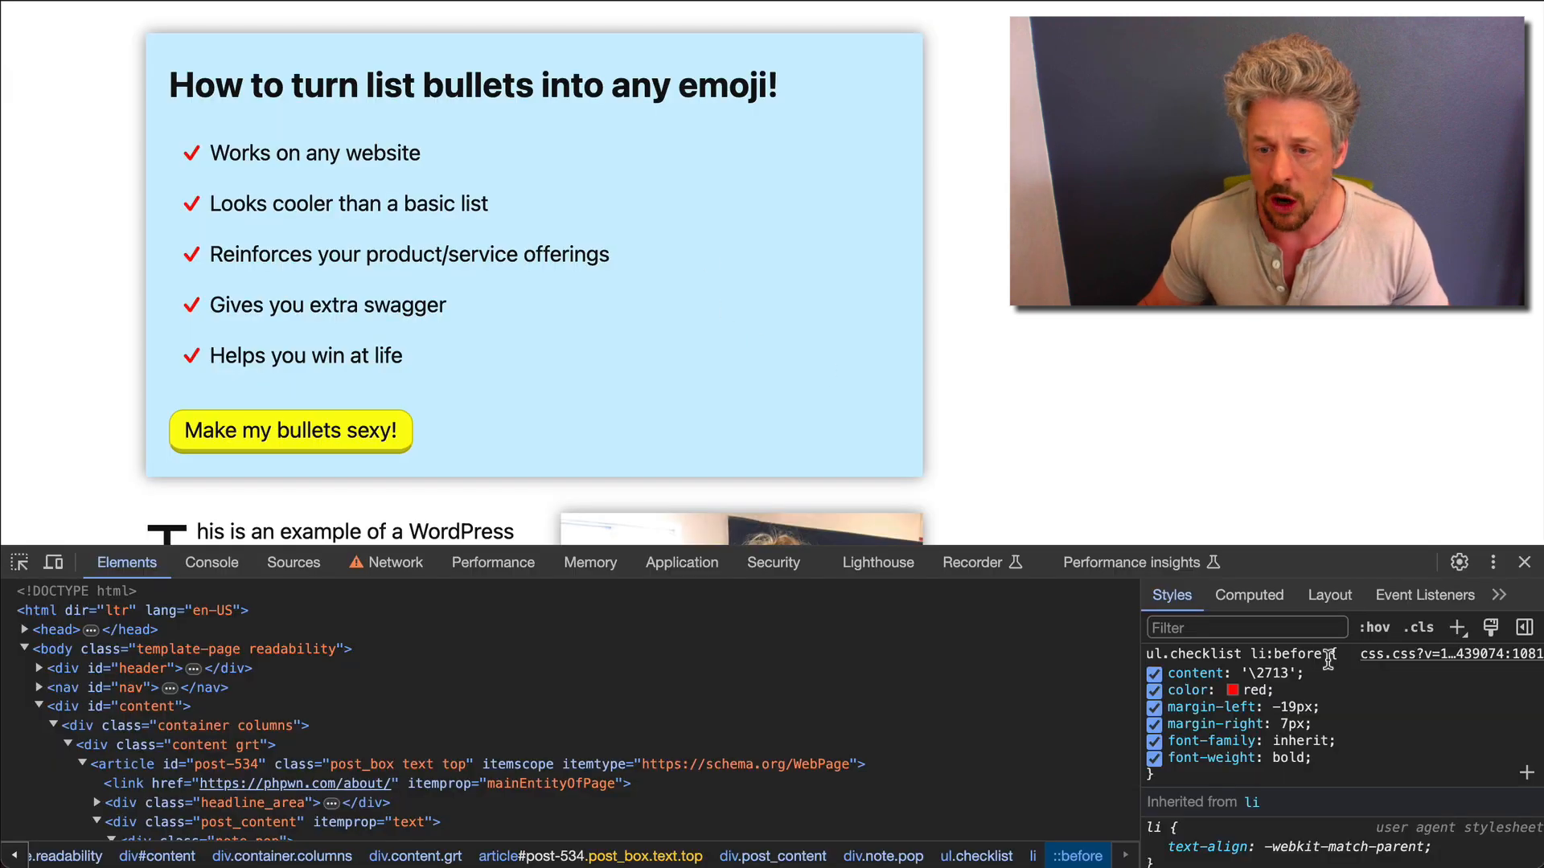
mouse_move(1243, 718)
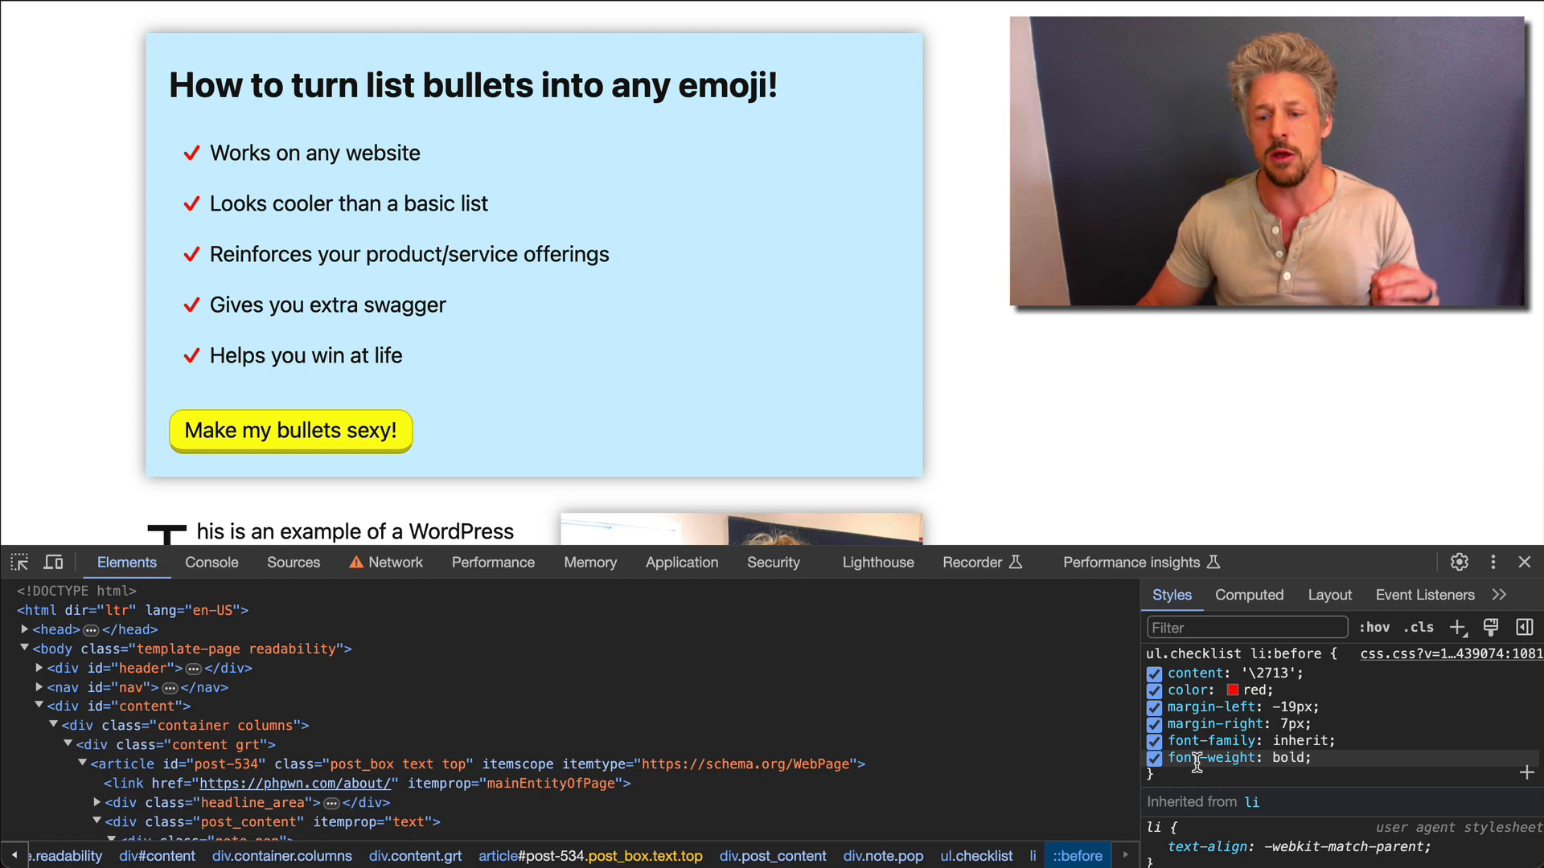
- Replace the check marks' inherited font-family with Tahoma
left_click(1273, 743)
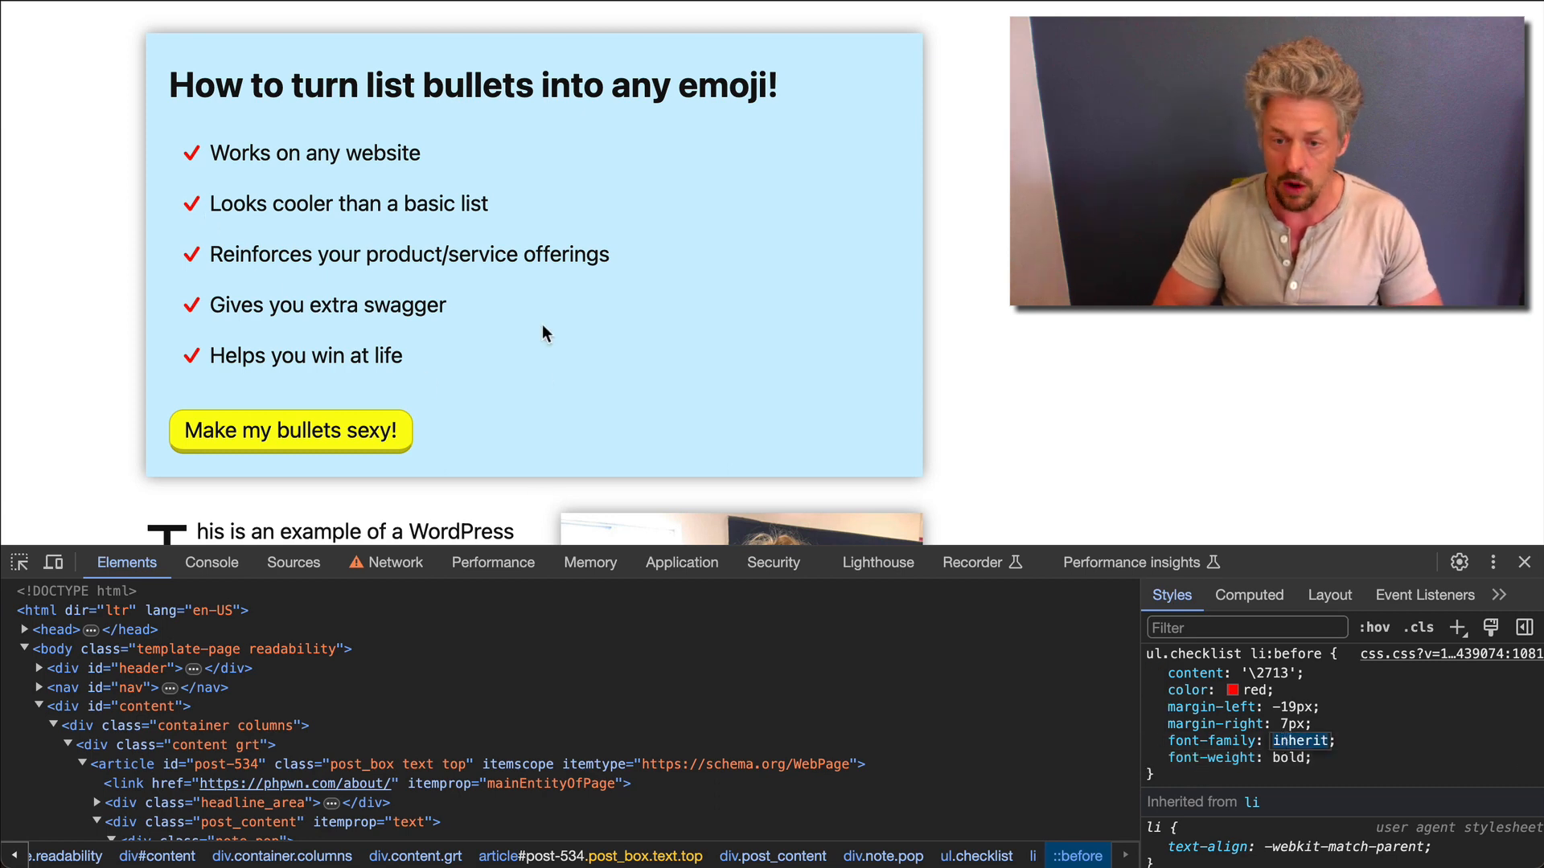
type("Tahoma")
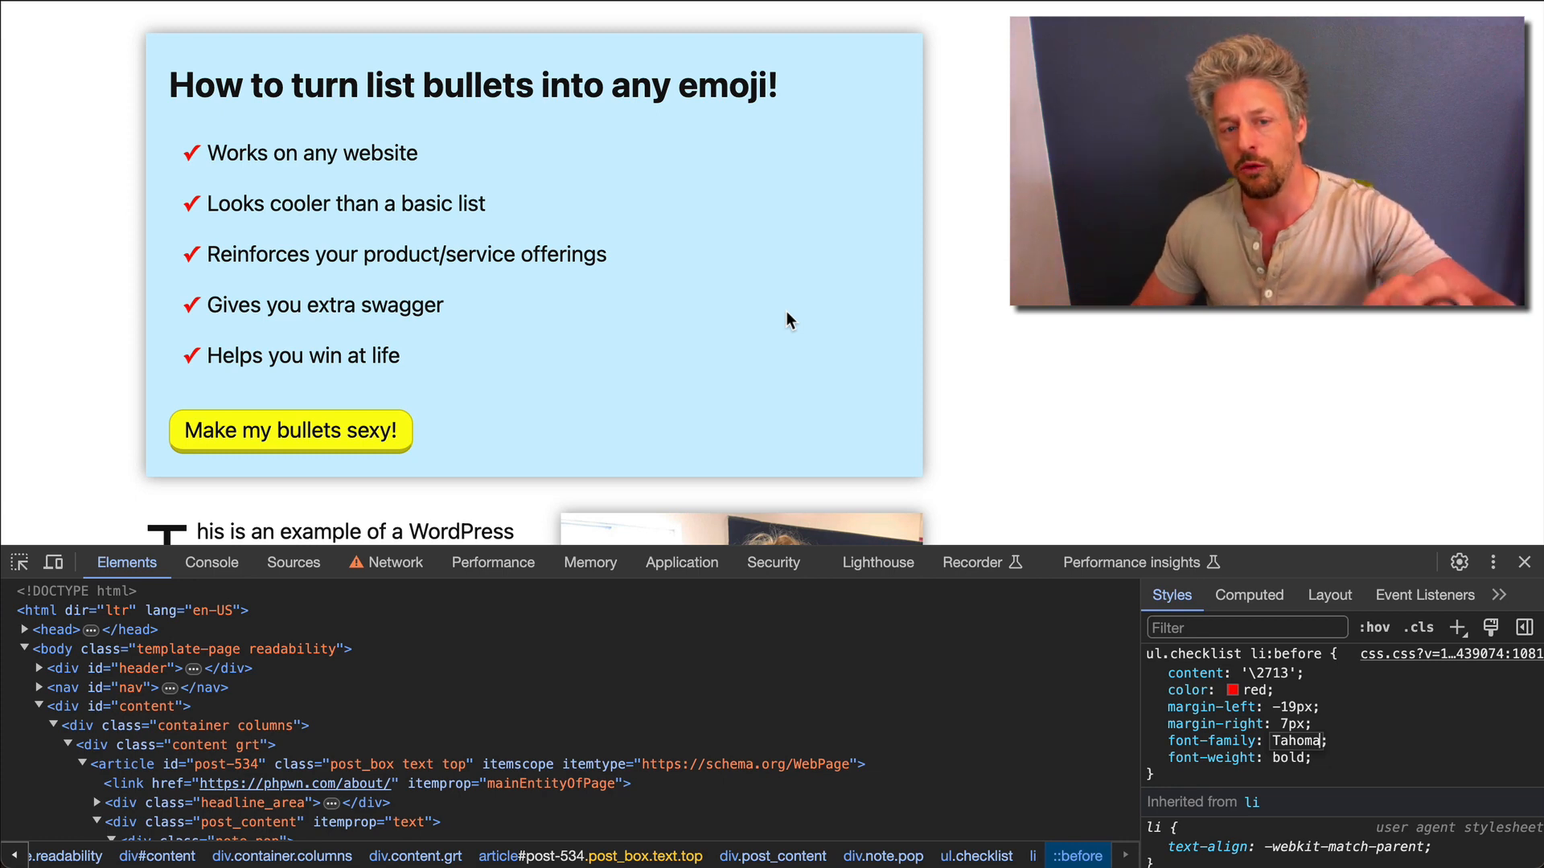
key("Return")
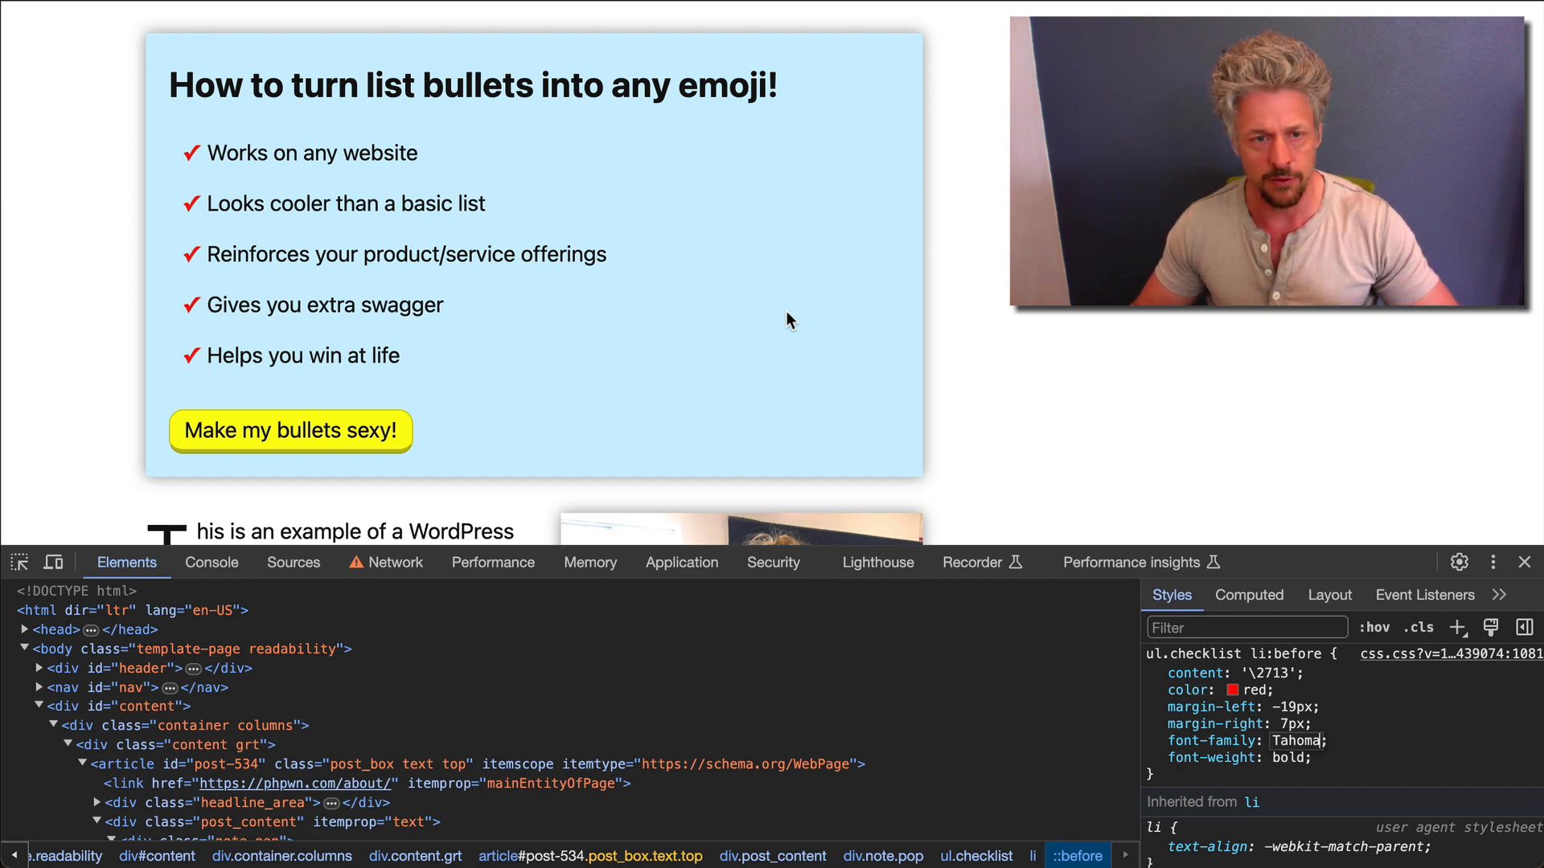
key("Return")
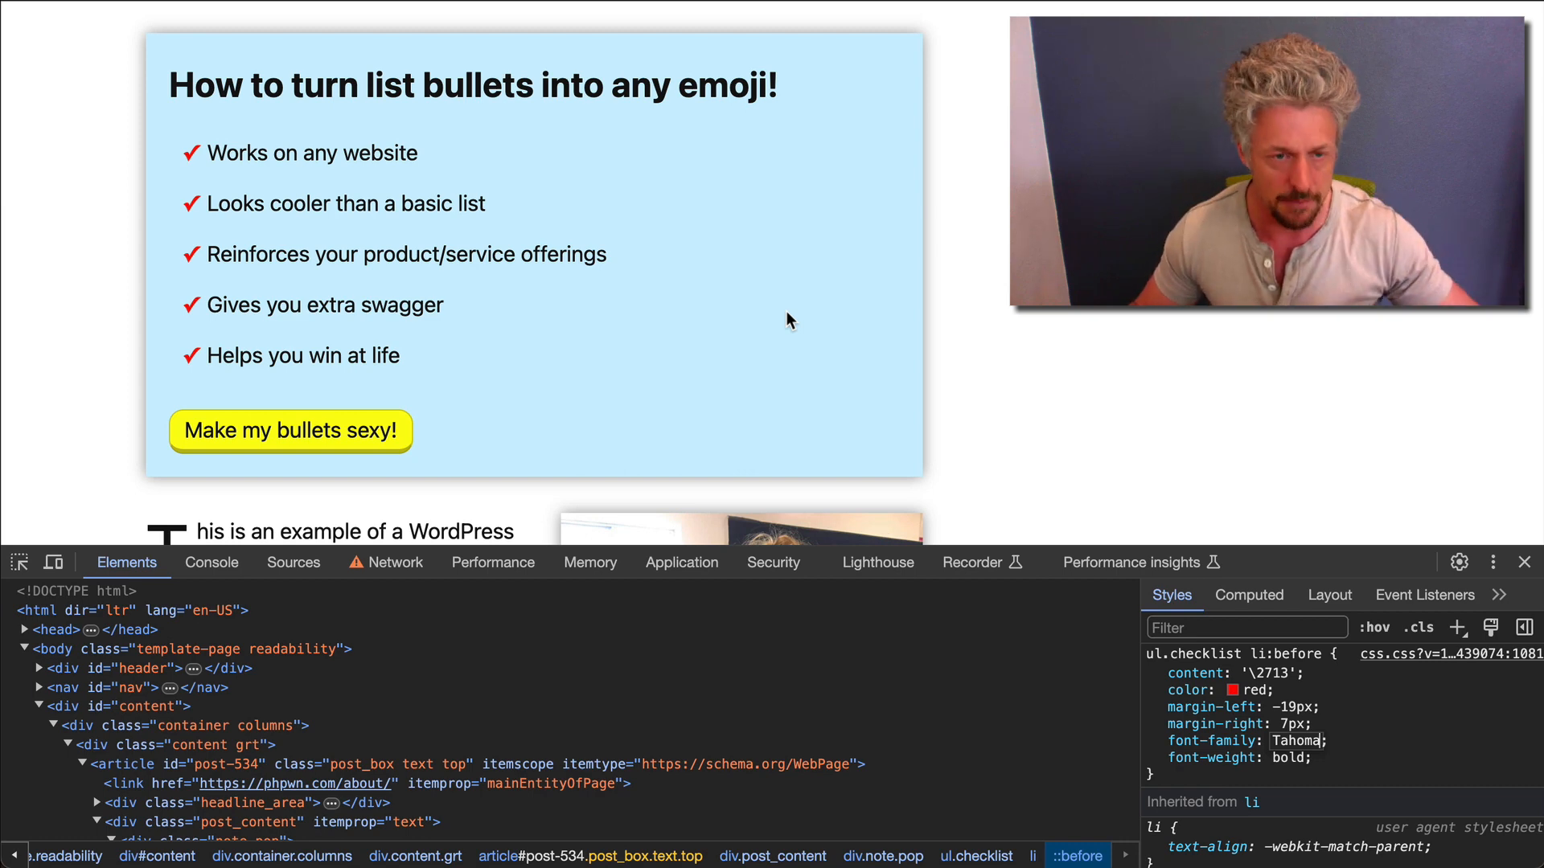
key("Return")
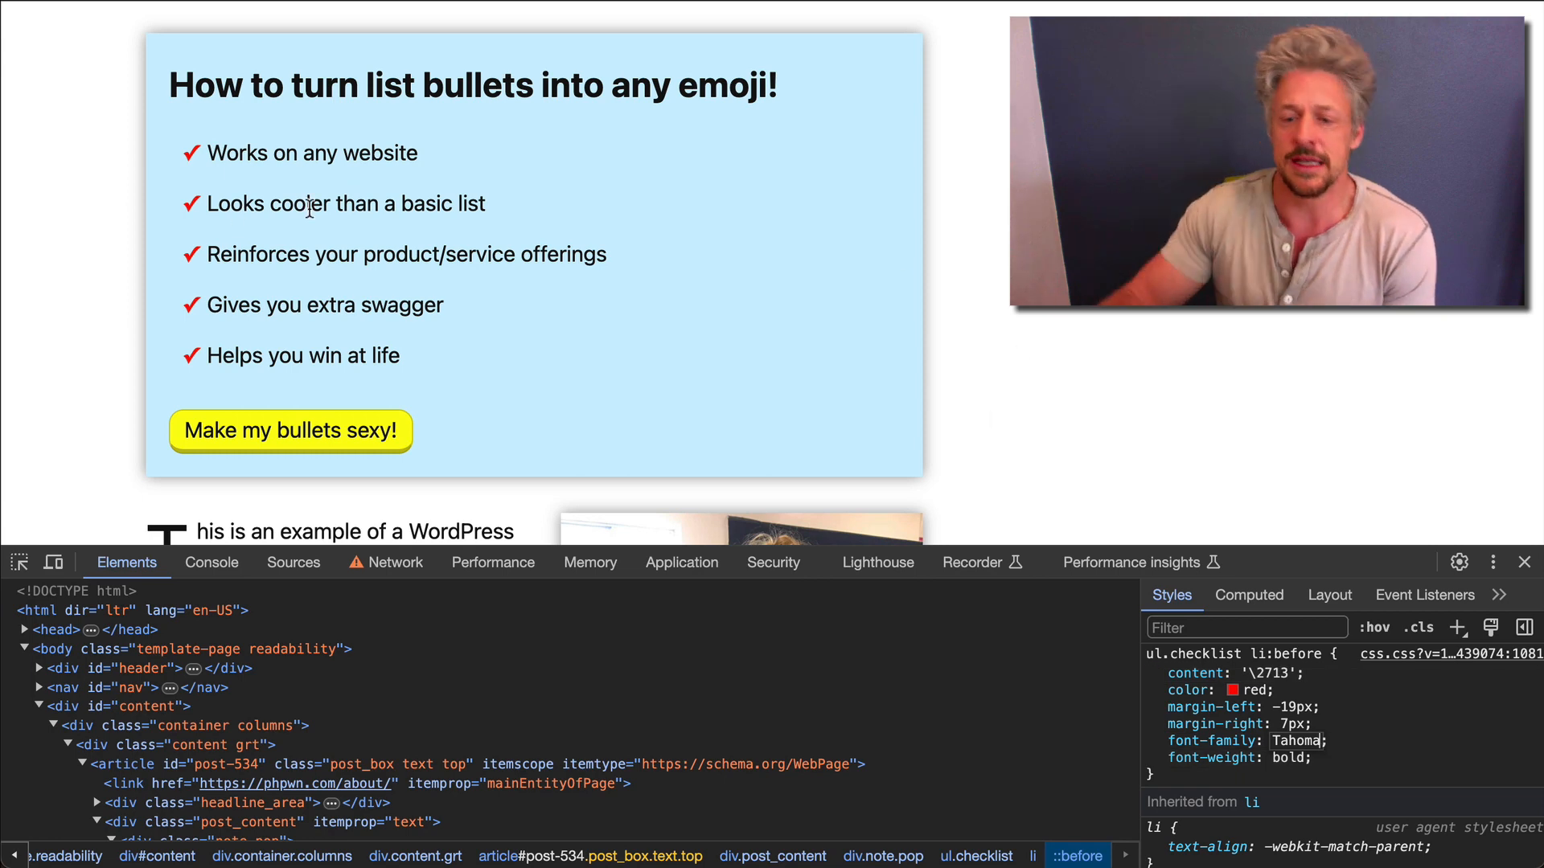
- Change the check marks' font-family through Verdana to Trebuchet MS
key("BackSpace")
key("BackSpace")
key("BackSpace")
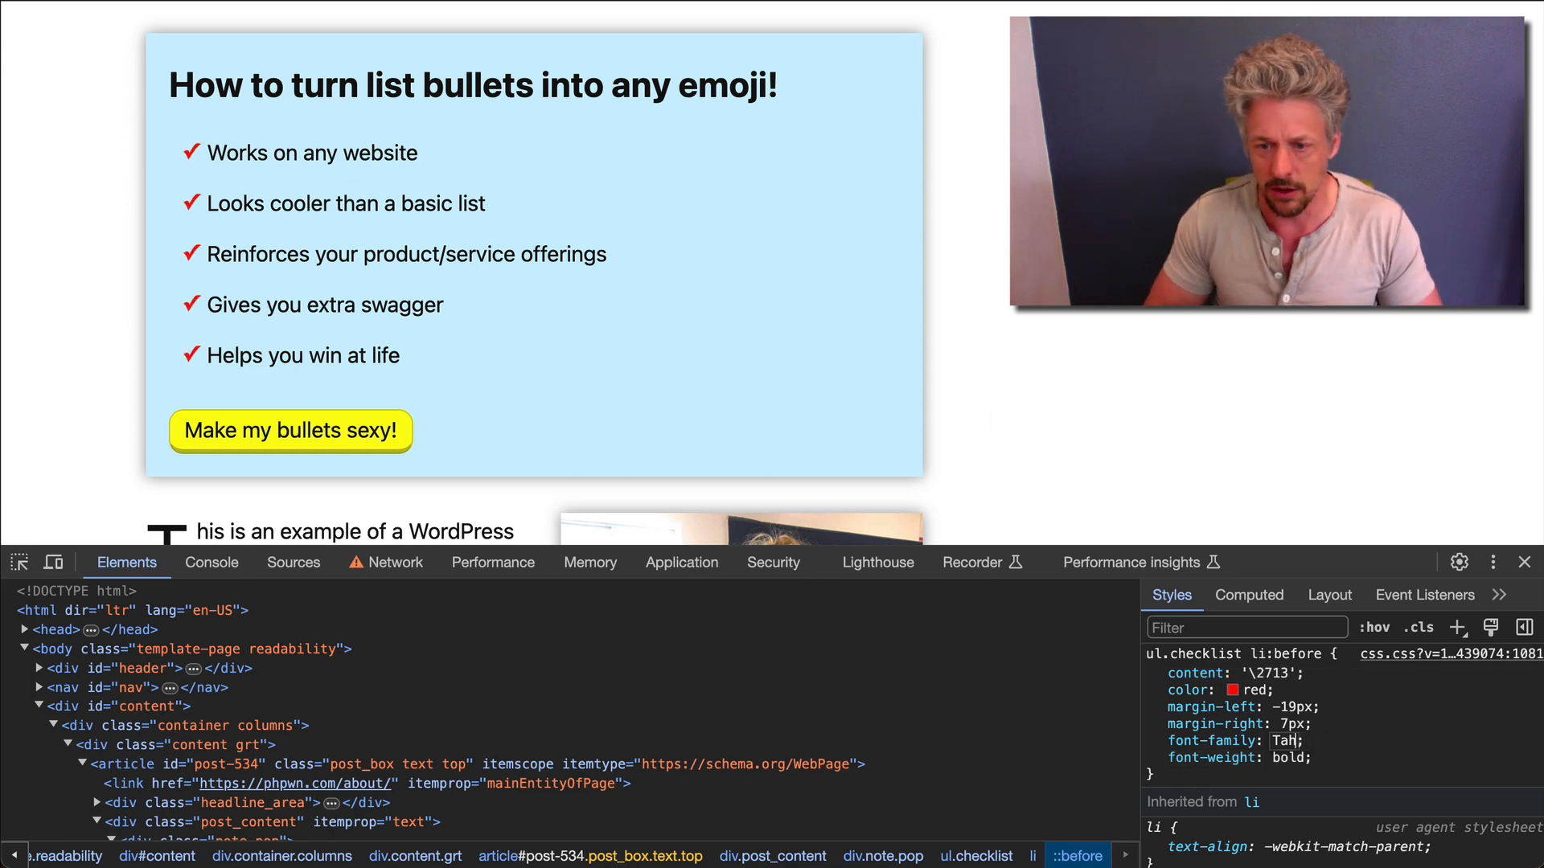
key("BackSpace")
key("BackSpace")
key("BackSpace")
type("Verdana")
key("Tab")
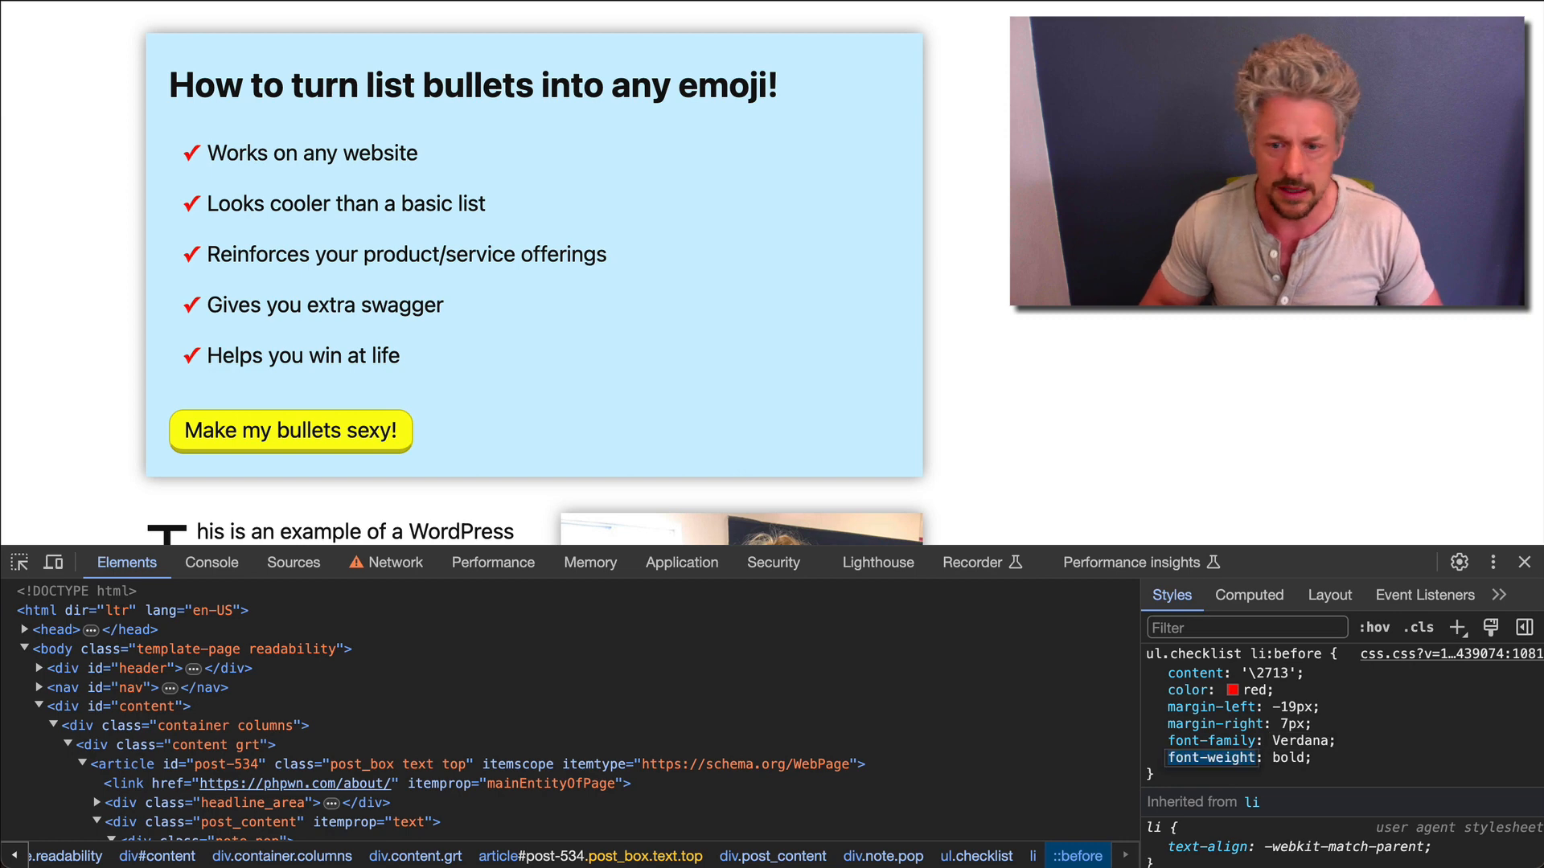
key("shift+Tab")
key("BackSpace")
type("\"Tre")
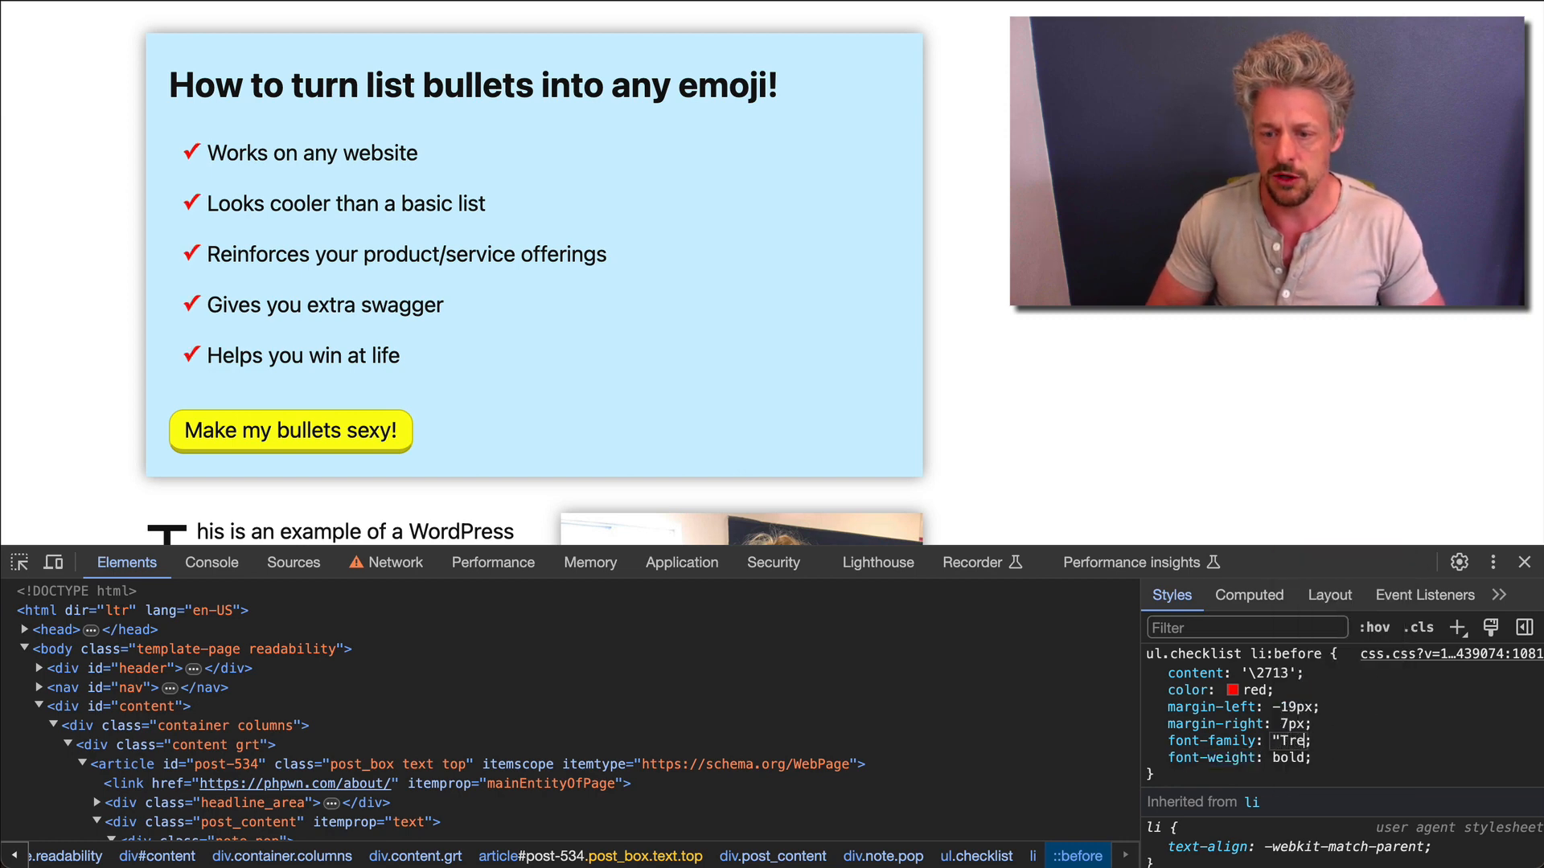
type("buchet MS")
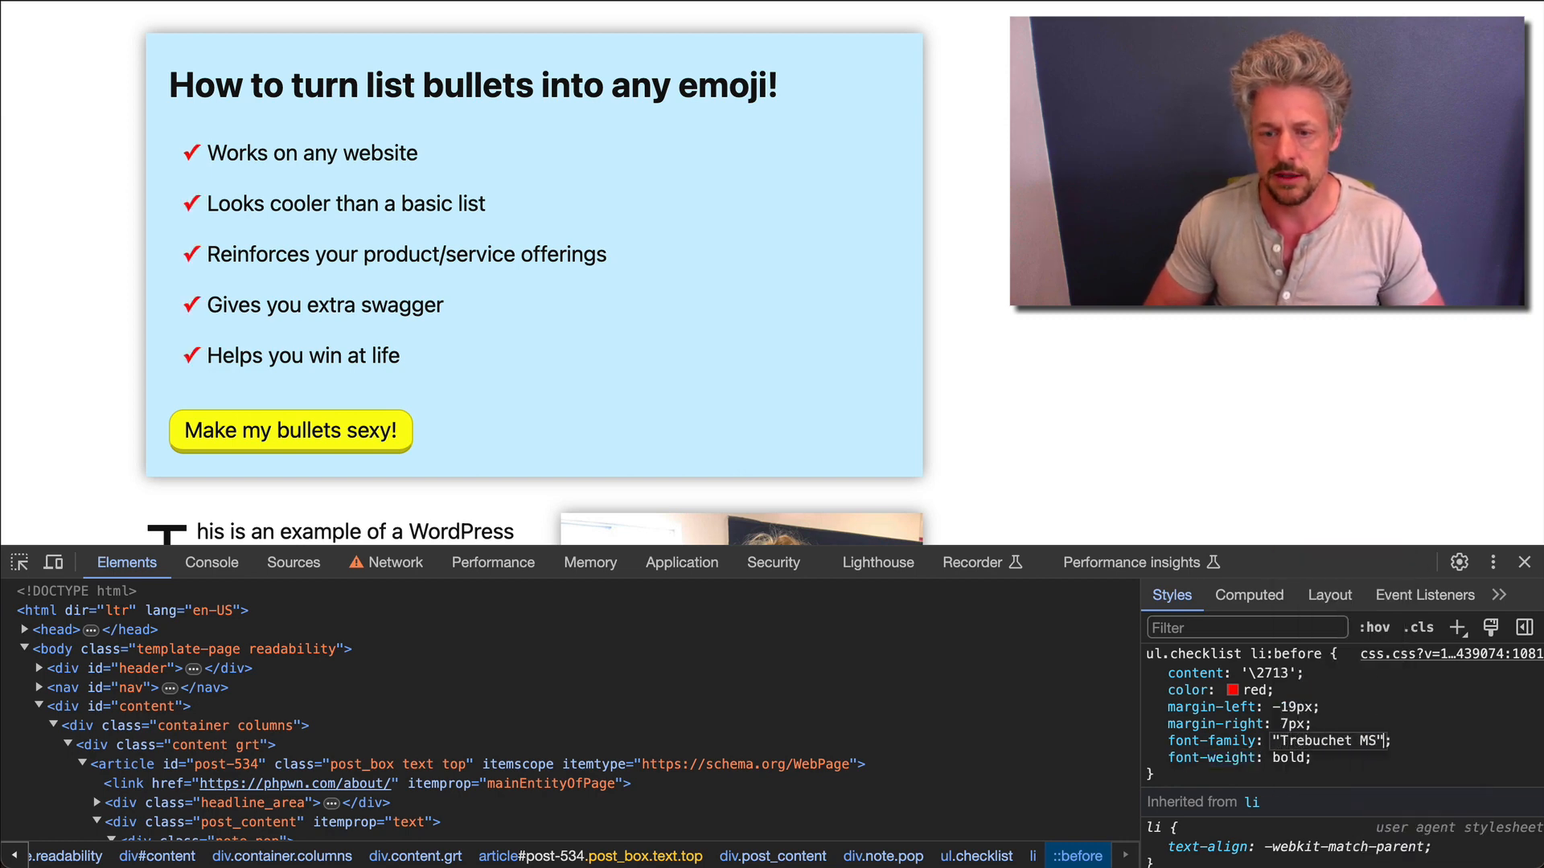
key("Tab")
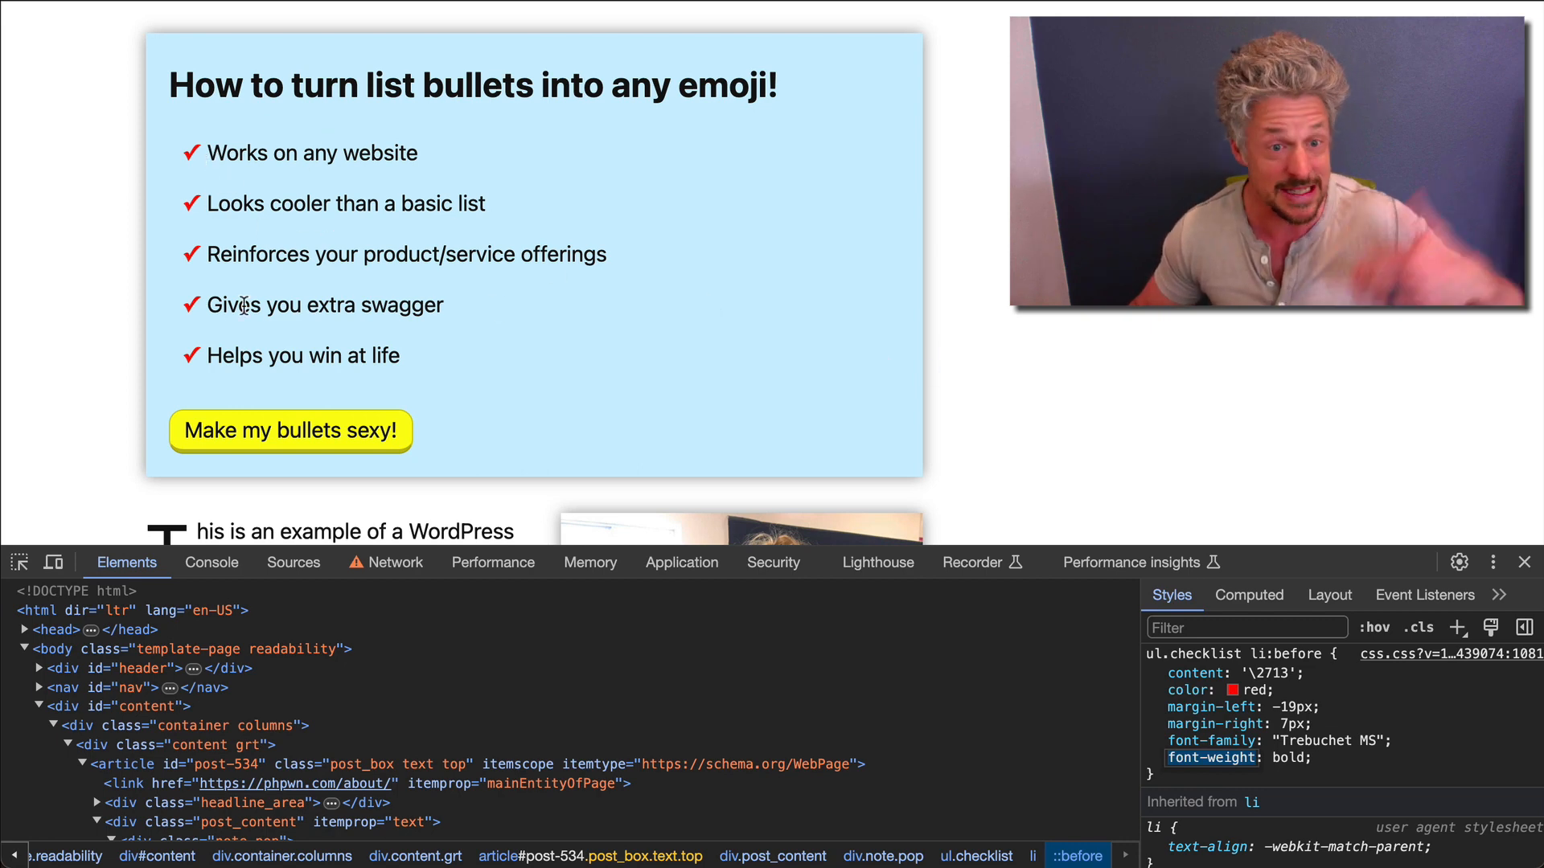
left_click(1278, 416)
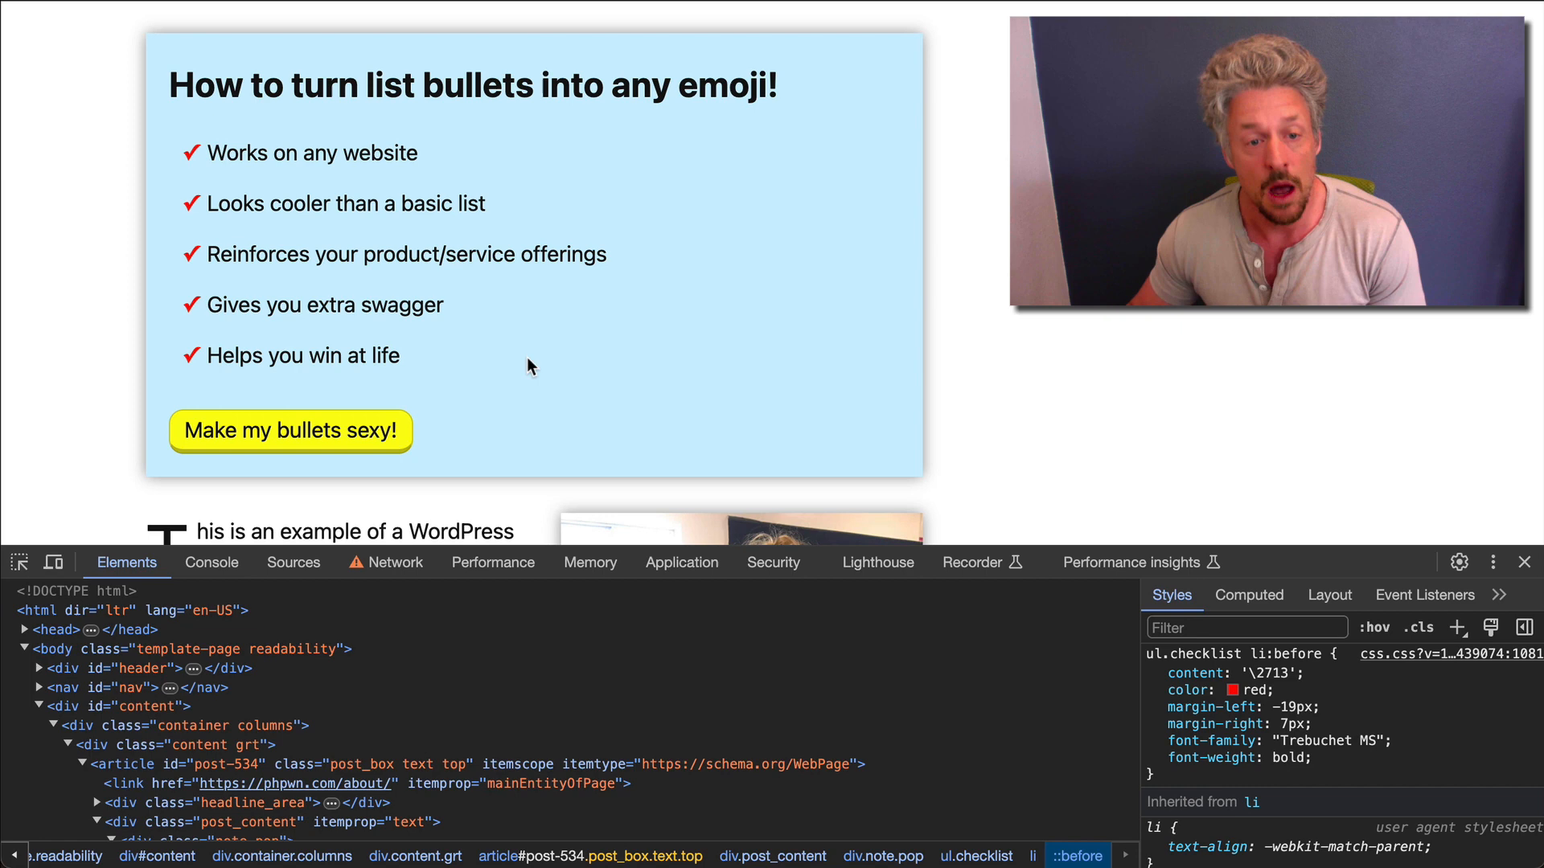
- Compare the Trebuchet MS check marks with bold off and on, leaving bold on
left_click(1155, 759)
left_click(1154, 759)
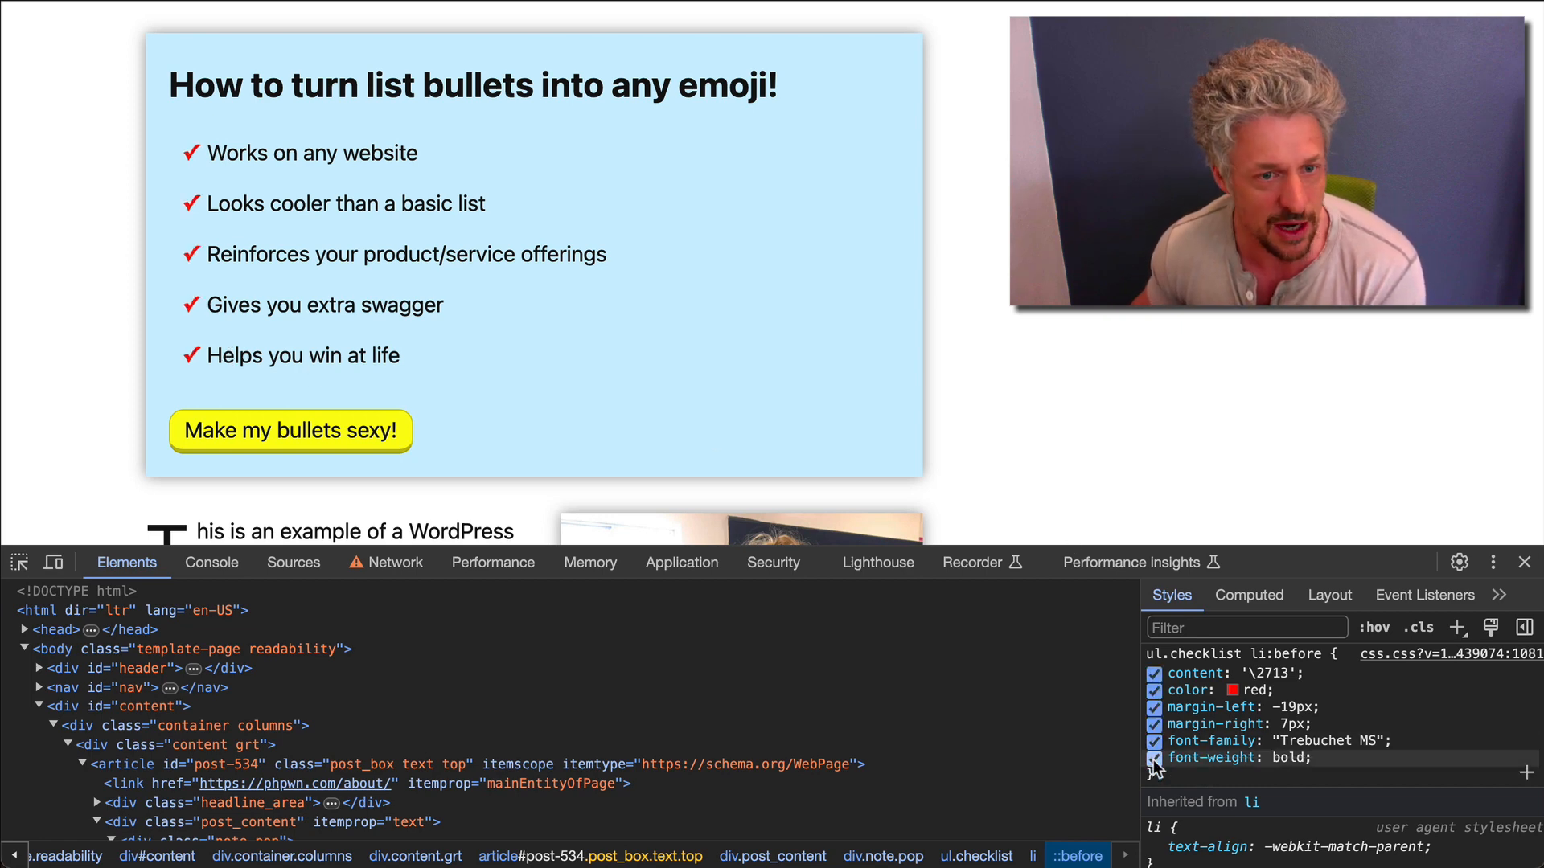
left_click(1154, 758)
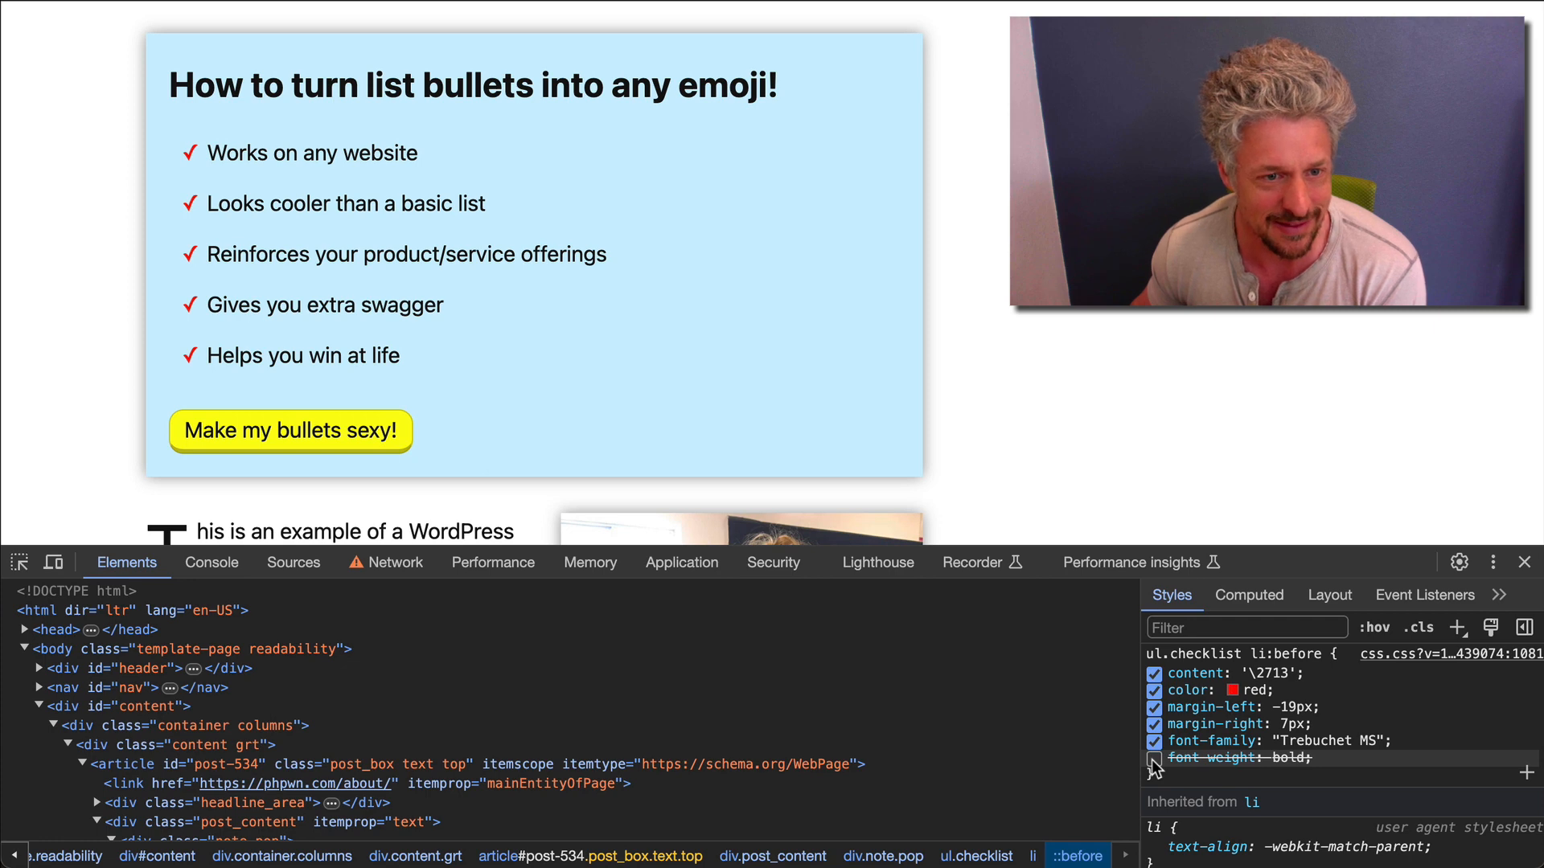
left_click(1154, 759)
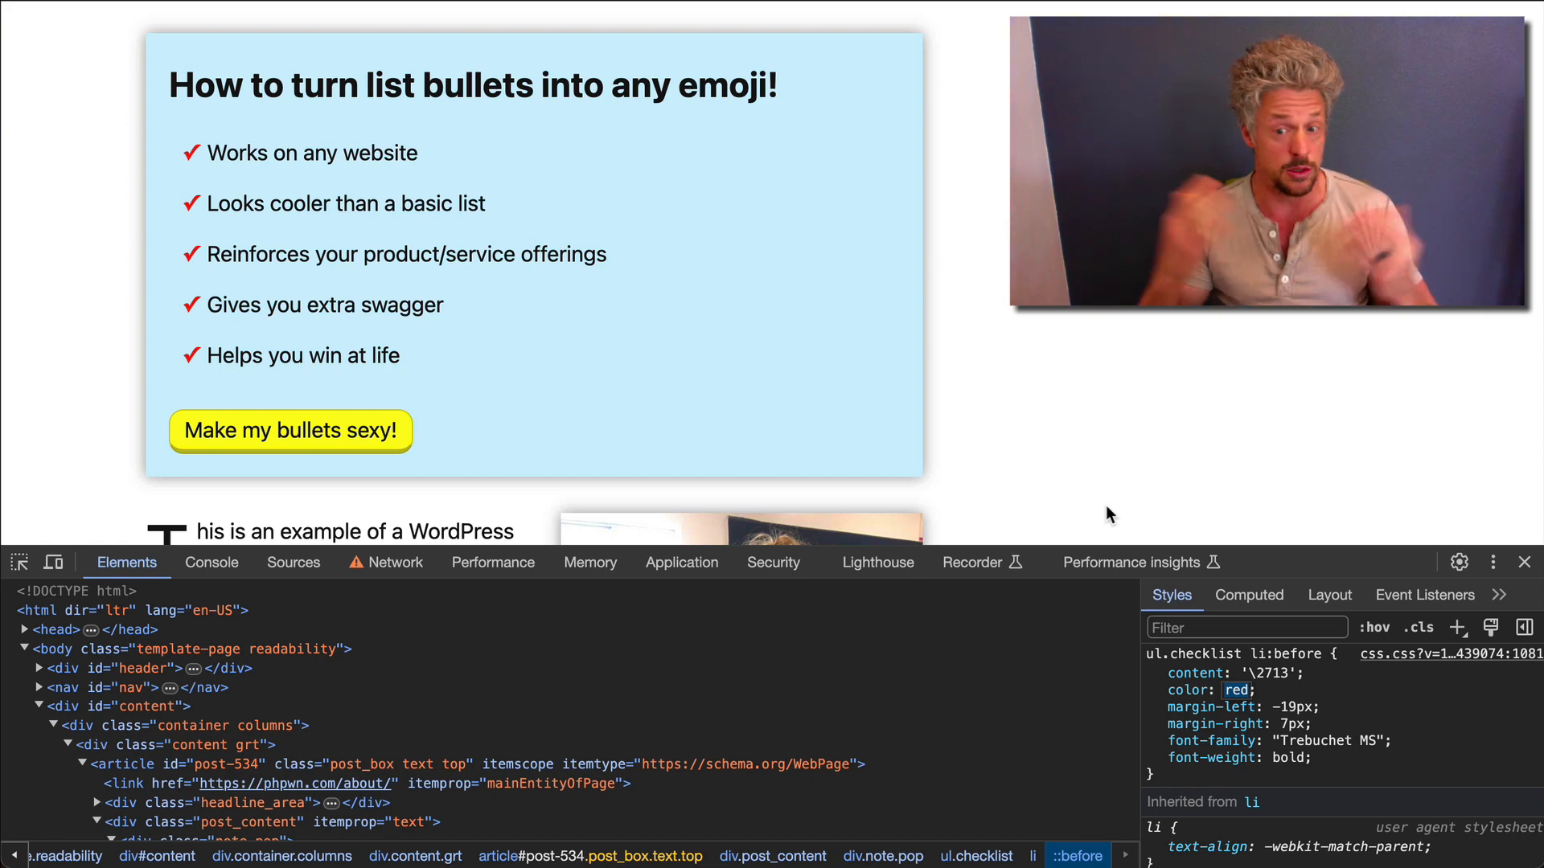
type("re")
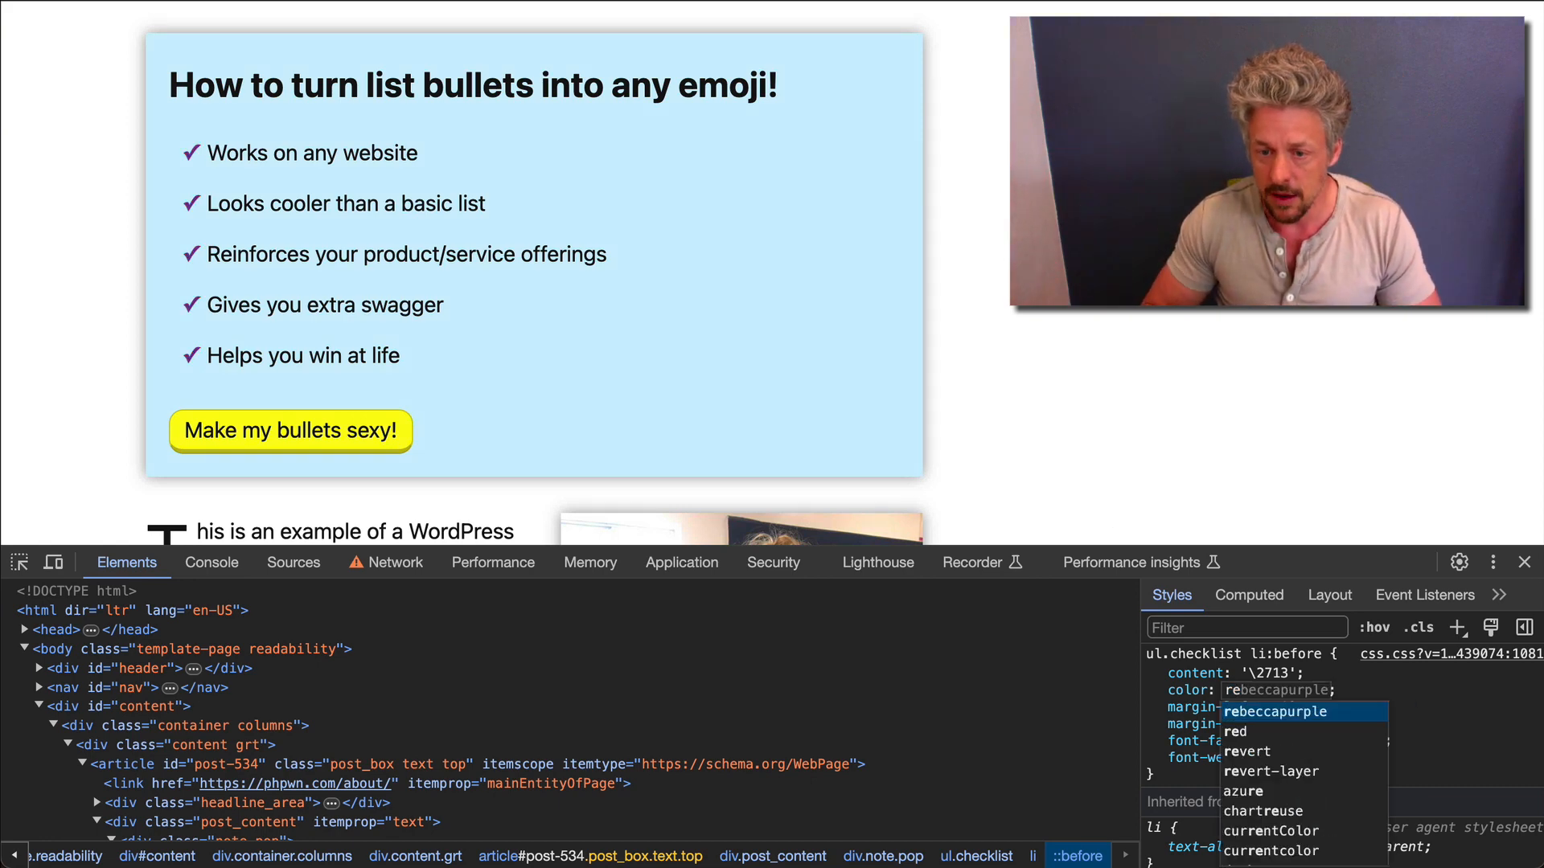
key("Down")
key("Down")
key("Down")
key("Down")
key("Down")
key("Down")
key("Down")
key("Down")
key("Down")
key("Down")
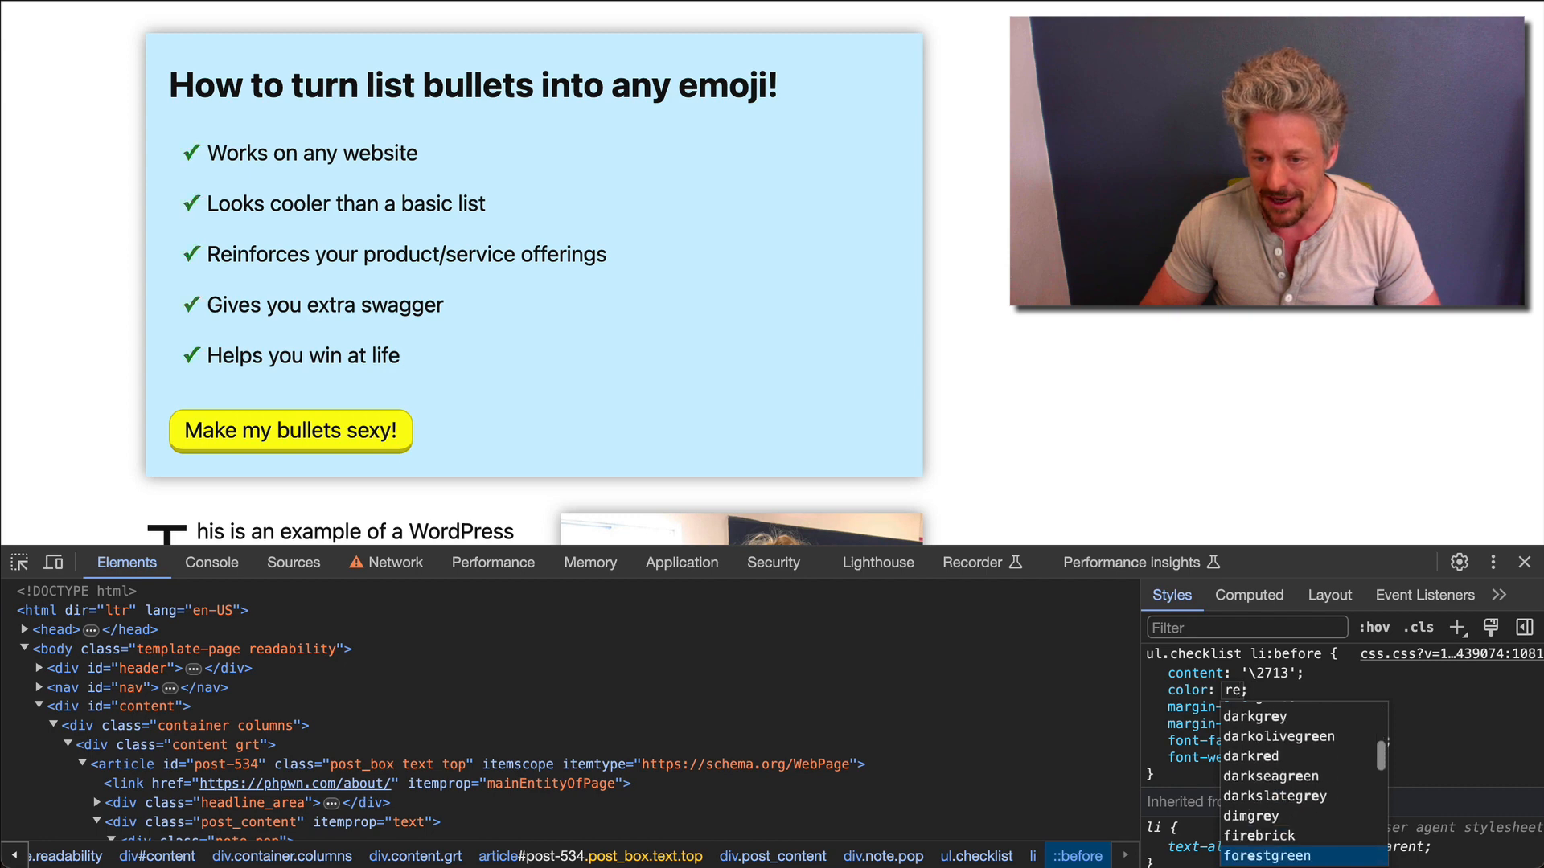
key("Down")
key("Down")
key("Down")
key("Down")
key("Down")
key("Down")
key("Down")
key("Down")
key("Down")
key("Down")
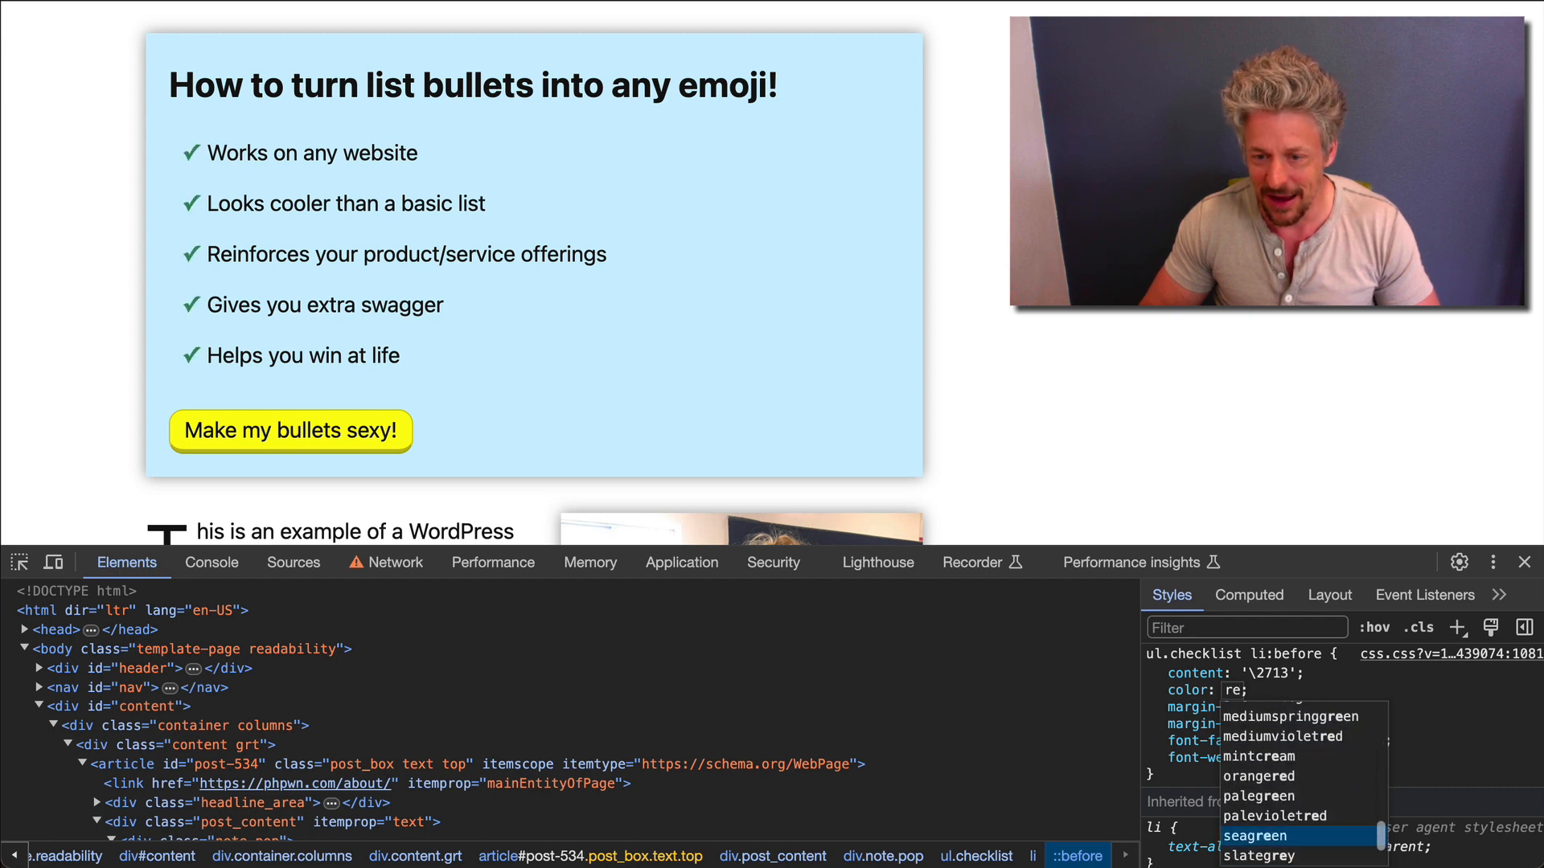
key("Up")
key("Up")
key("Up")
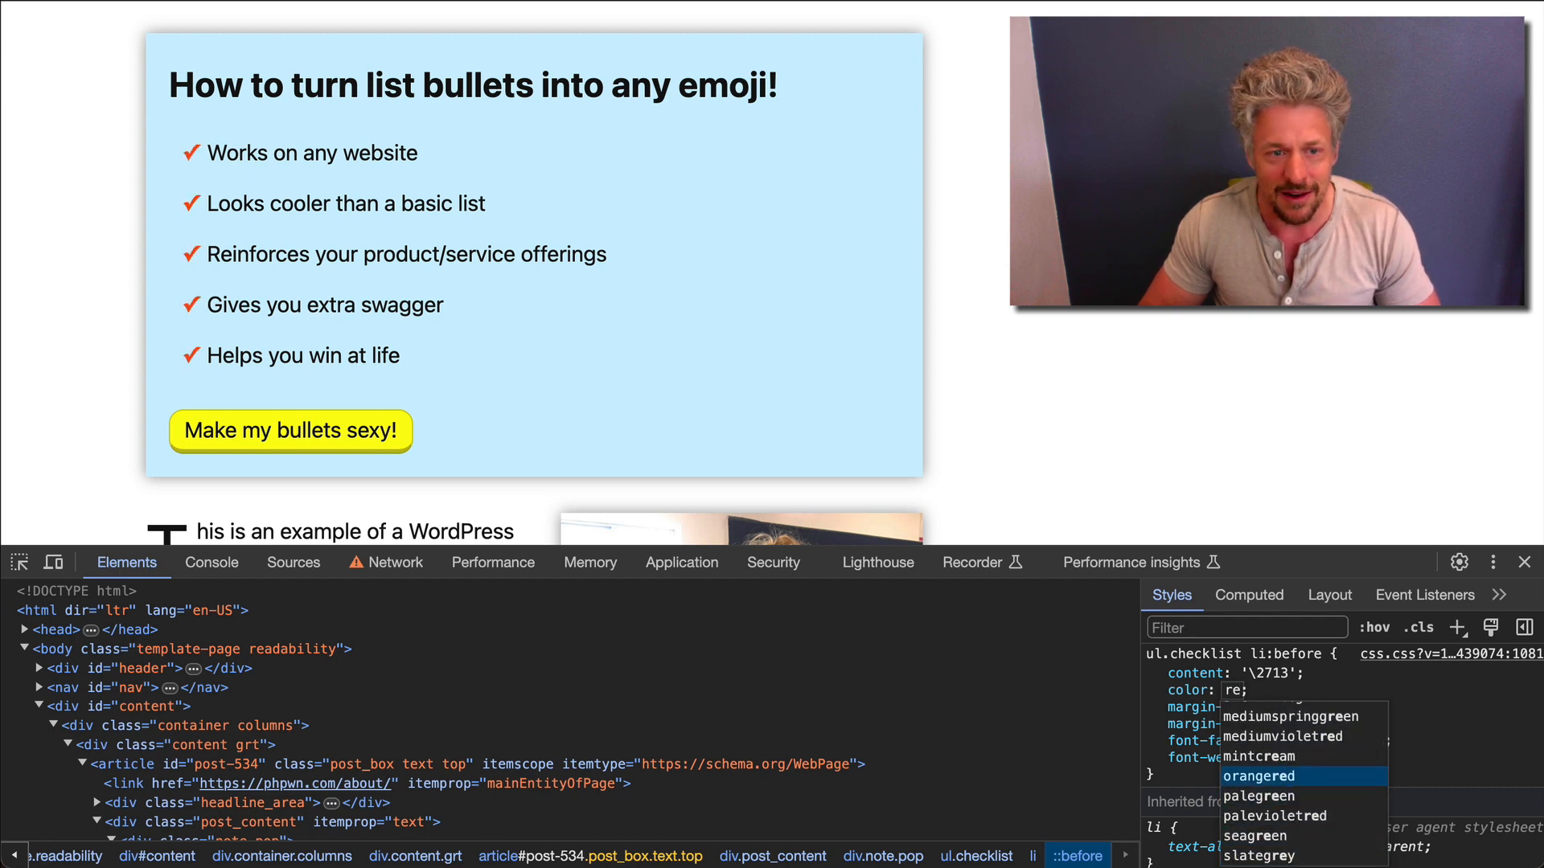
key("Down")
key("Down")
key("Down")
key("Down")
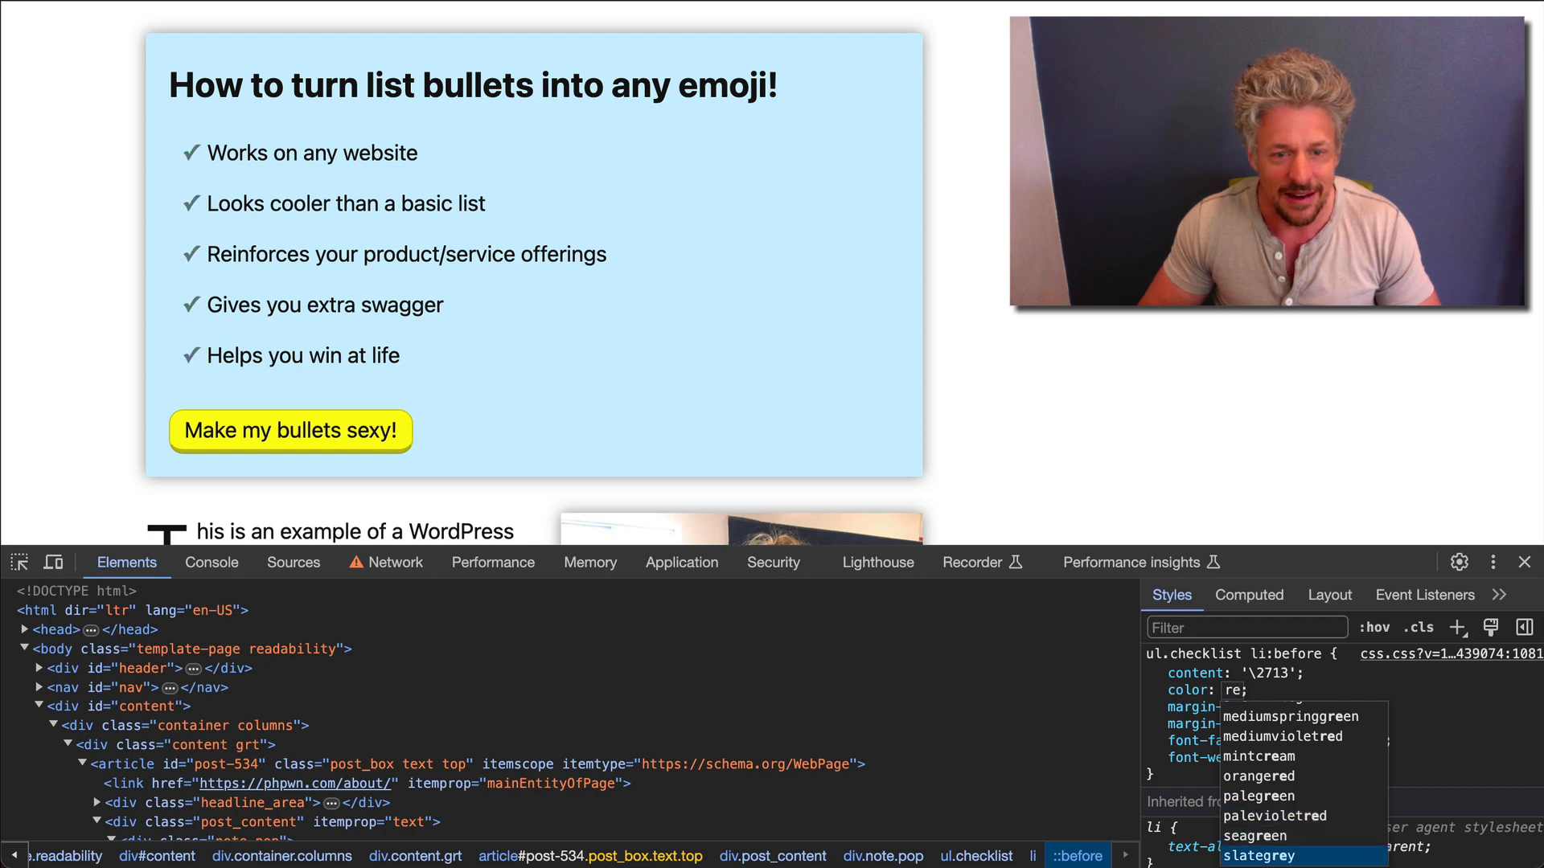
key("Down")
key("Down")
key("Up")
key("Down")
key("Down")
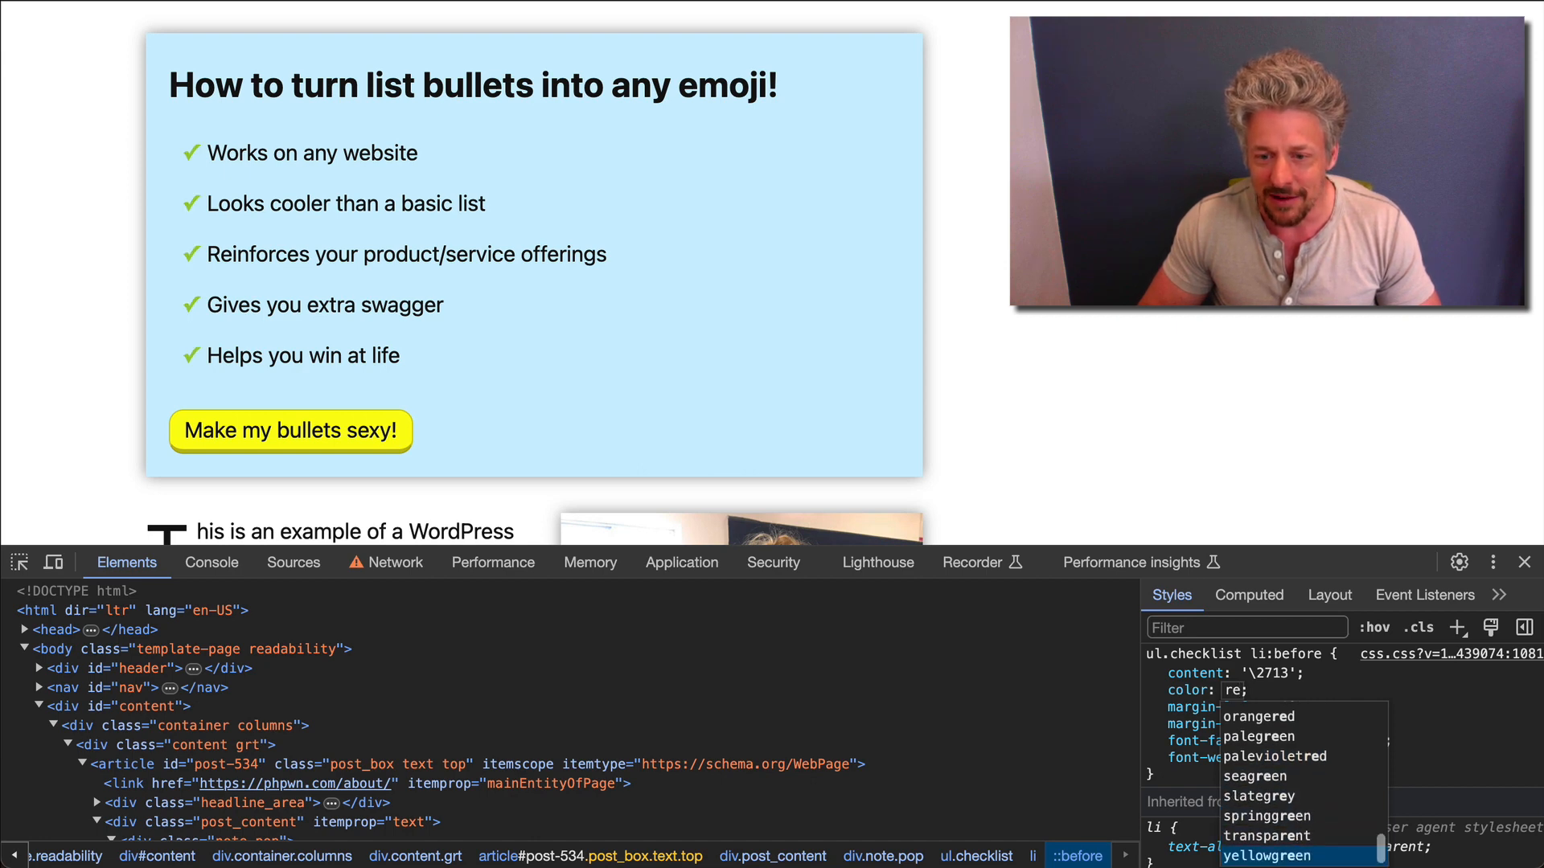
key("Down")
key("Down")
key("Up")
key("Up")
key("Down")
key("Down")
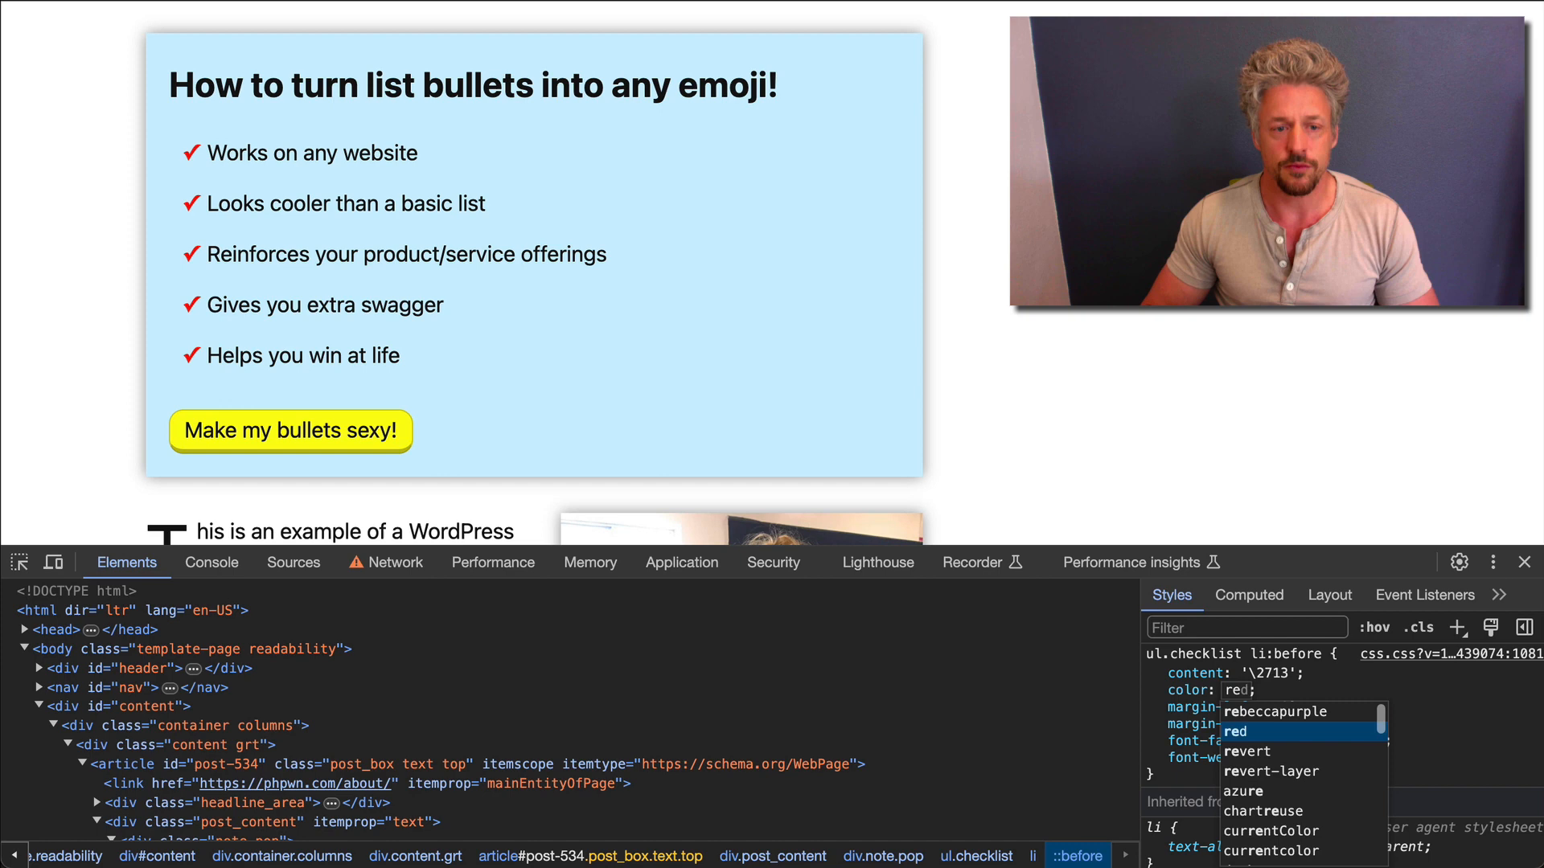
key("BackSpace")
key("BackSpace")
key("BackSpace")
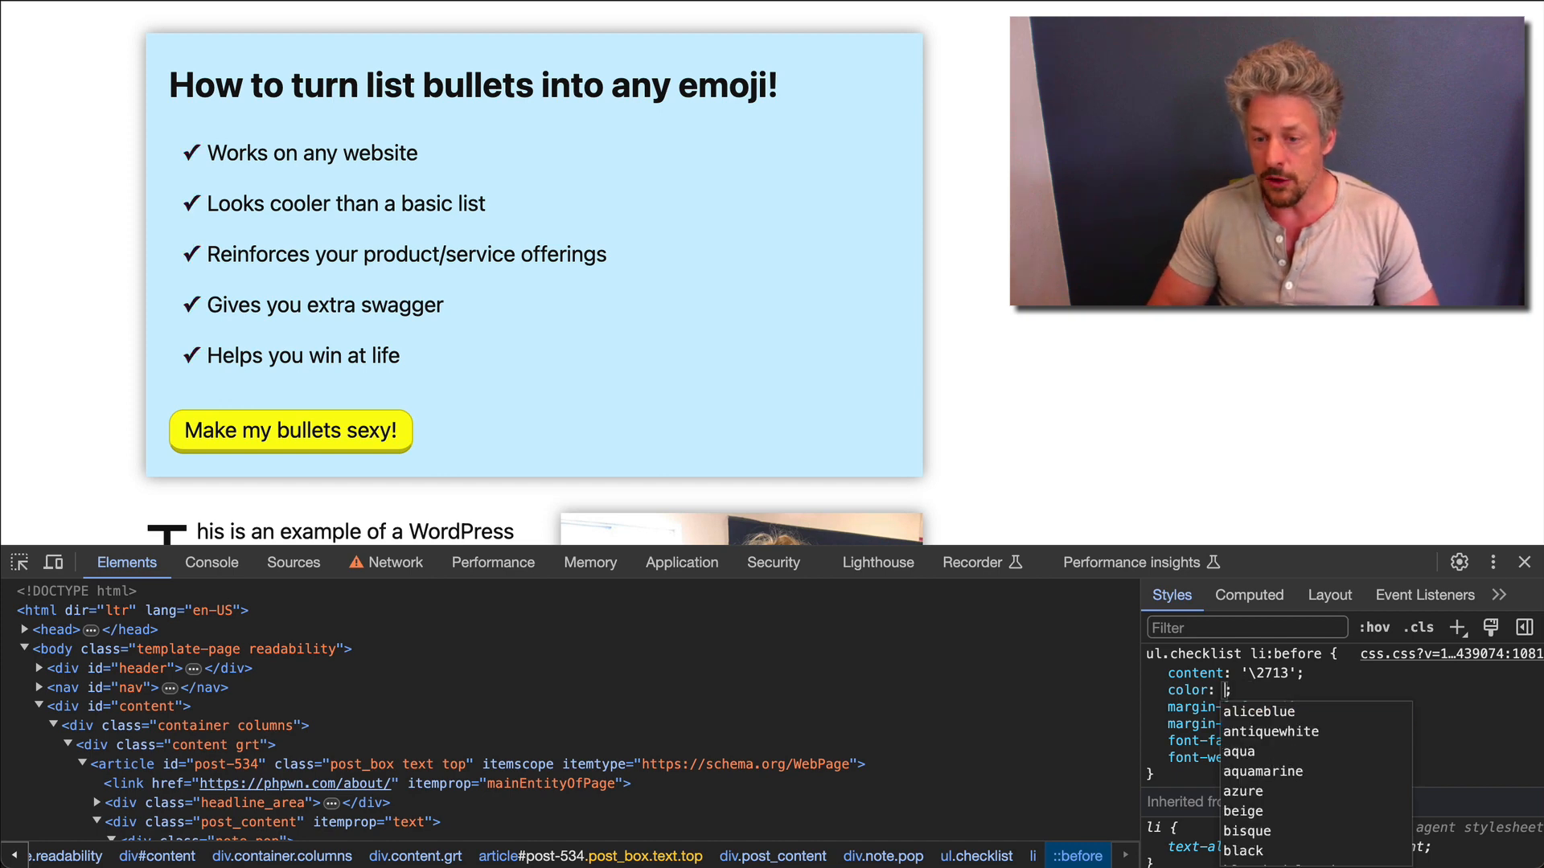
type("#334487")
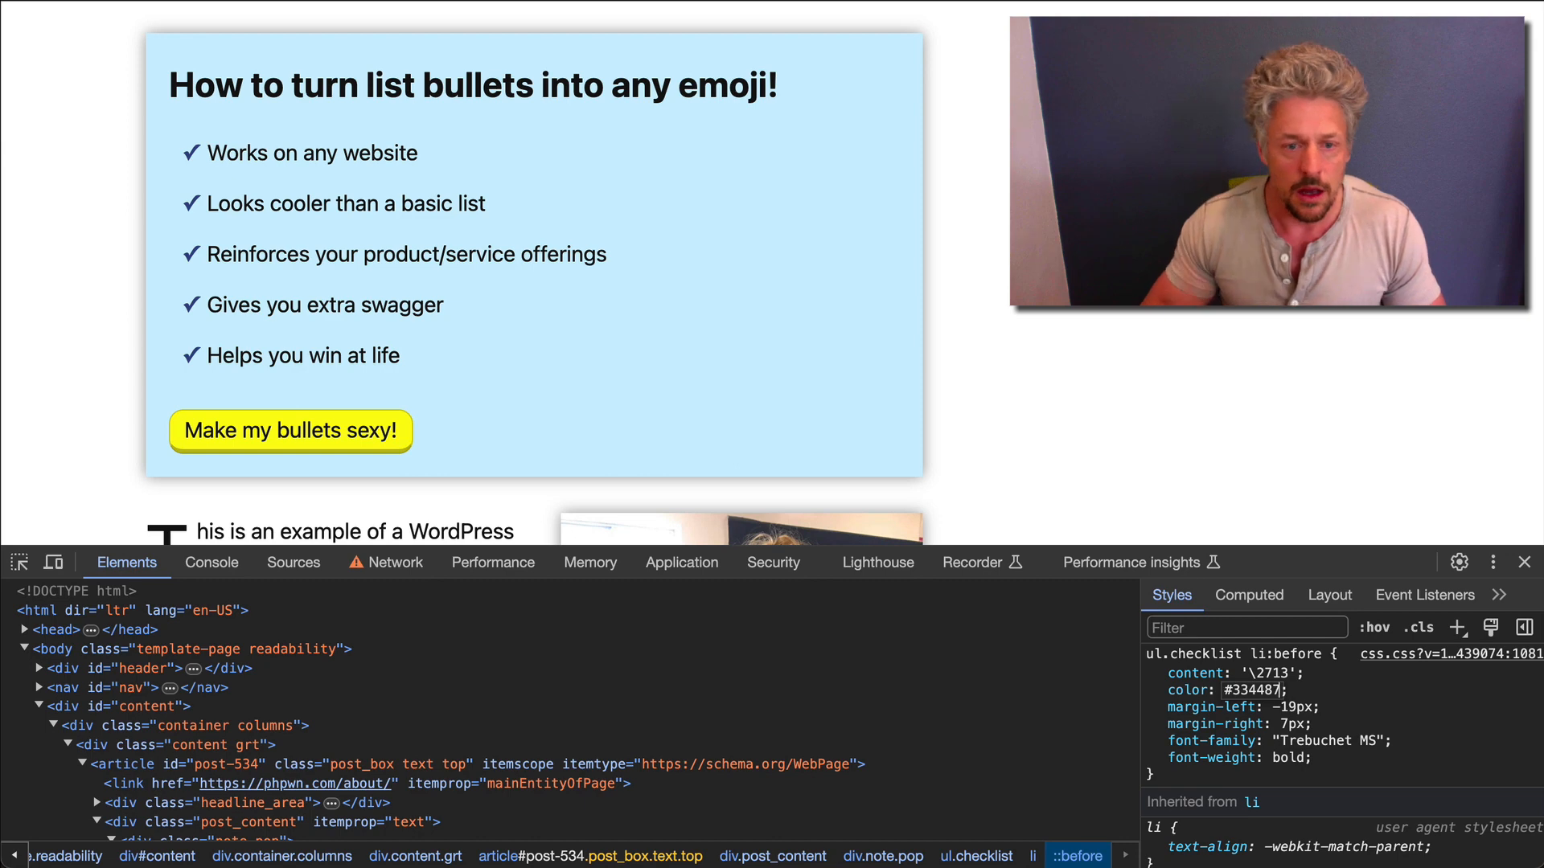
key("BackSpace")
key("BackSpace")
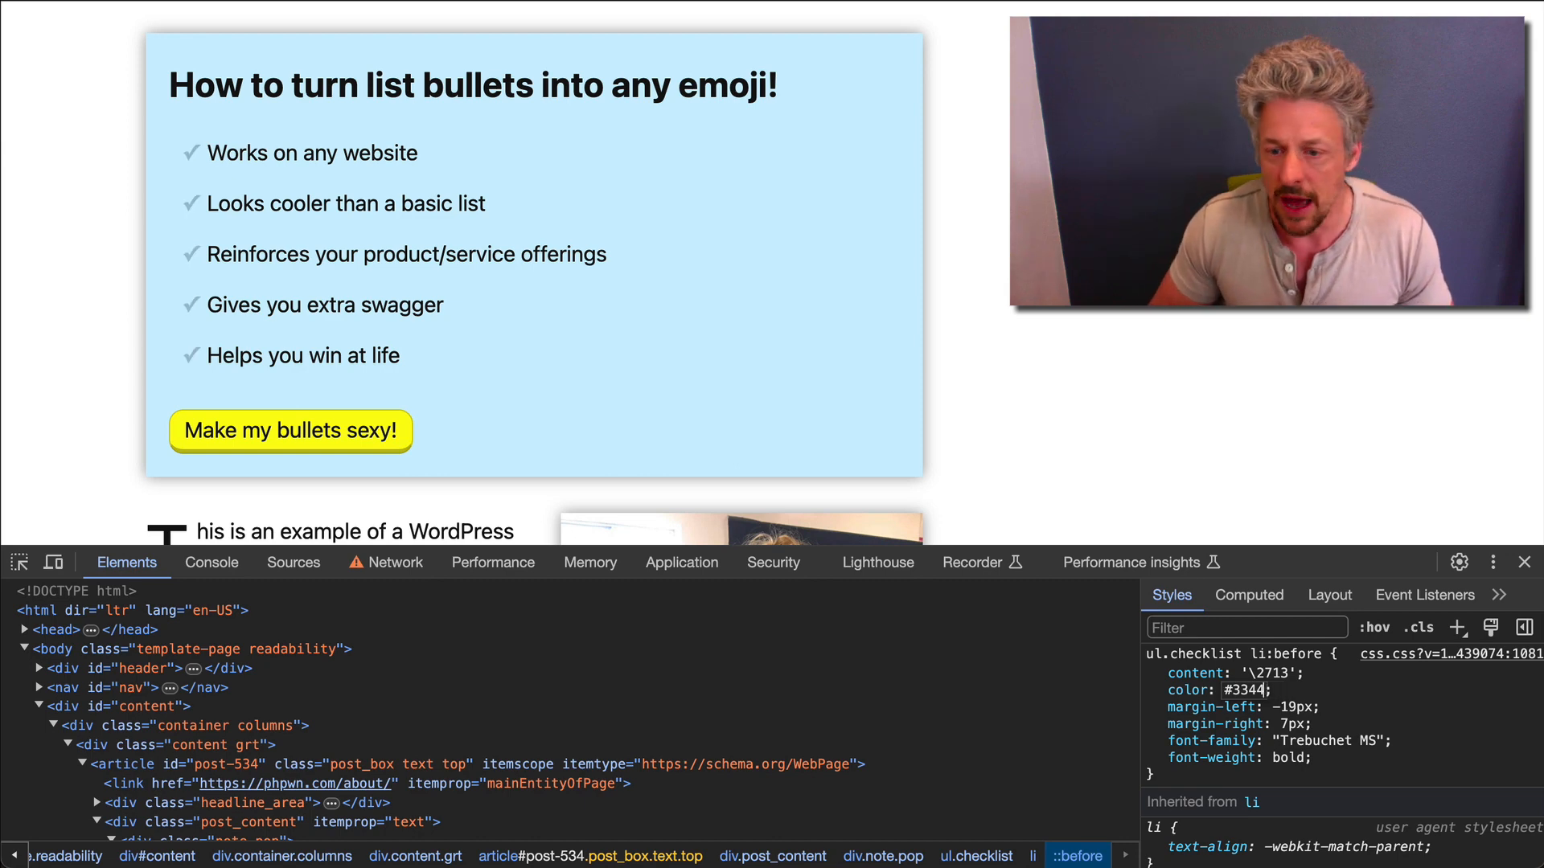
key("BackSpace")
key("BackSpace")
key("BackSpace")
type("rgb(")
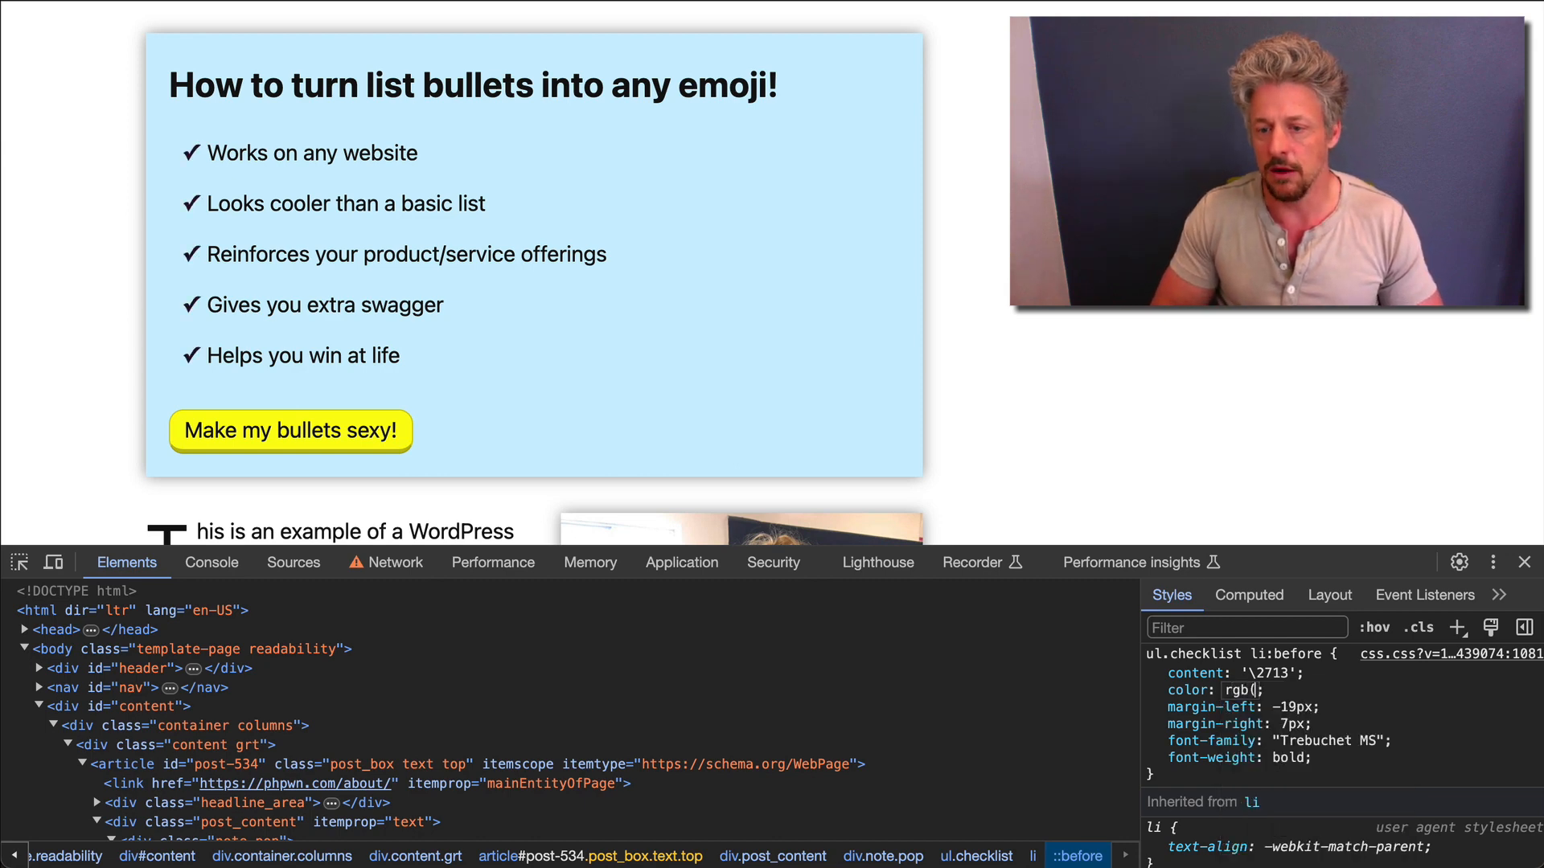
type("133,")
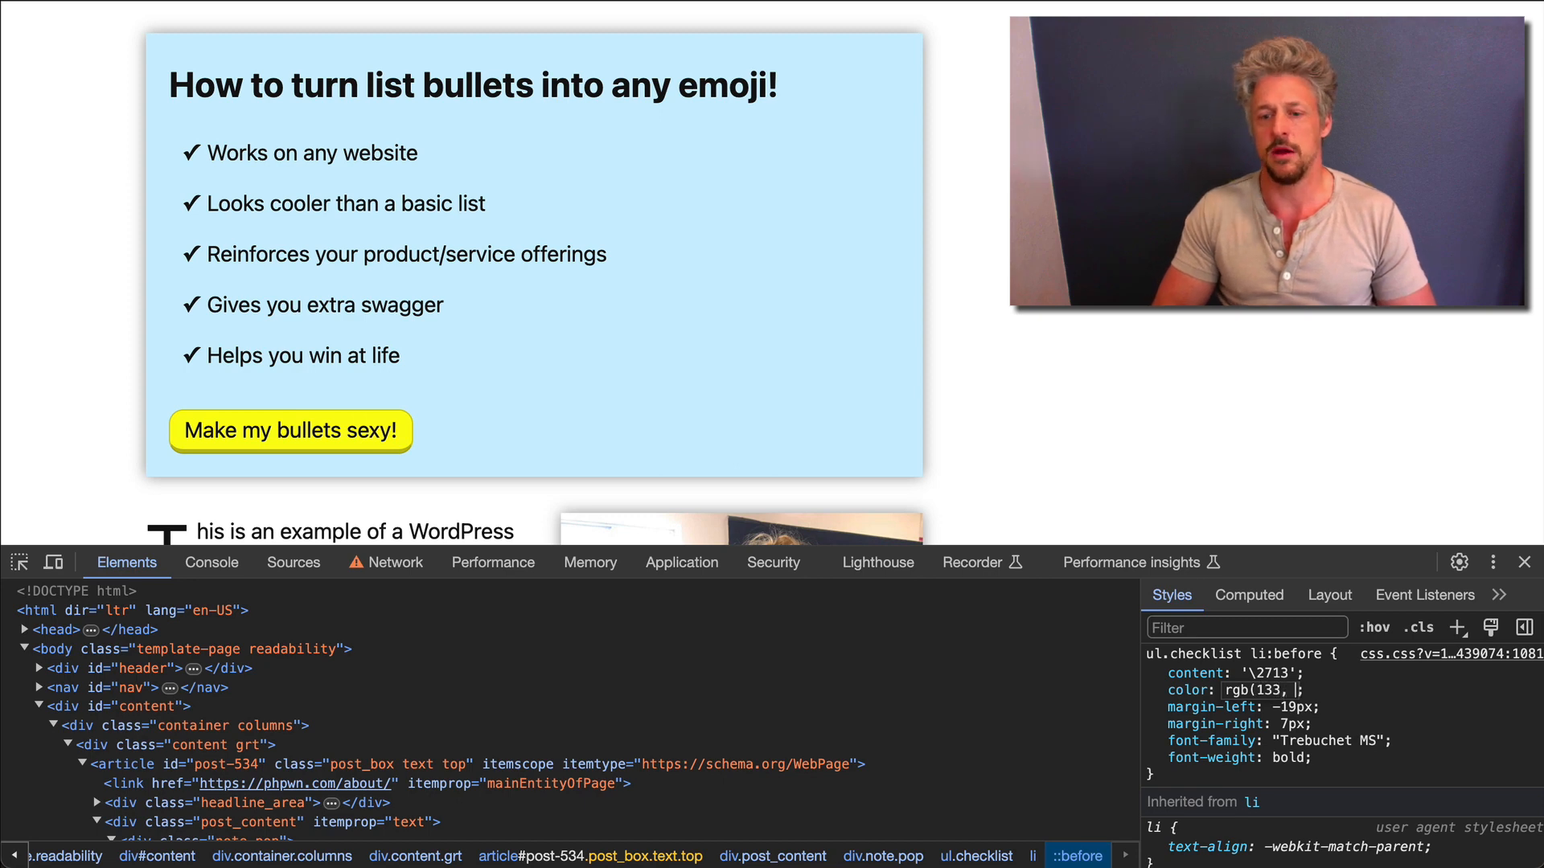
type("48)")
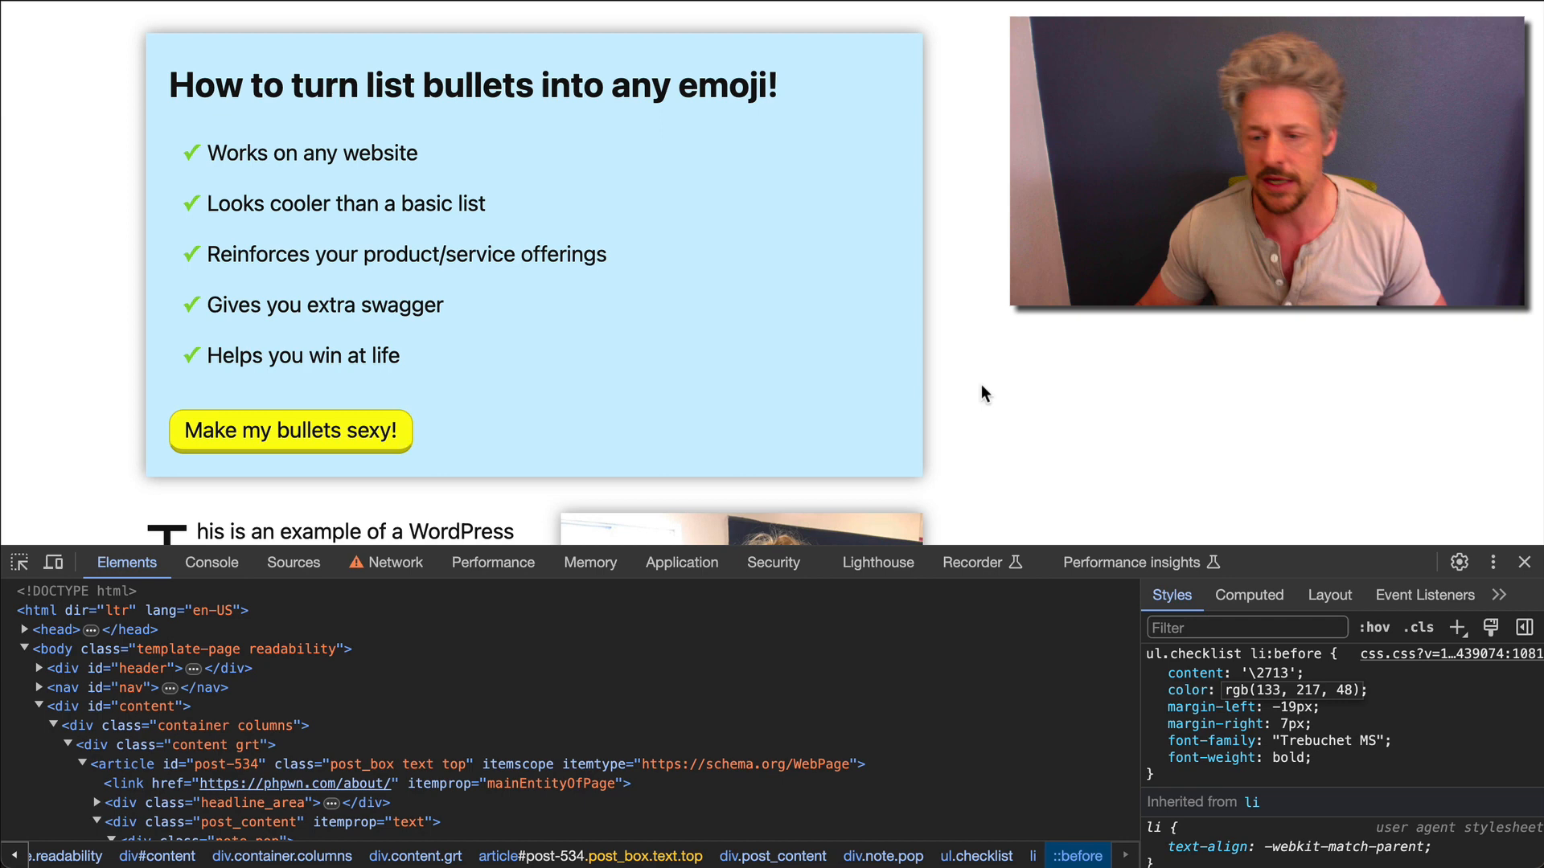
mouse_move(1254, 711)
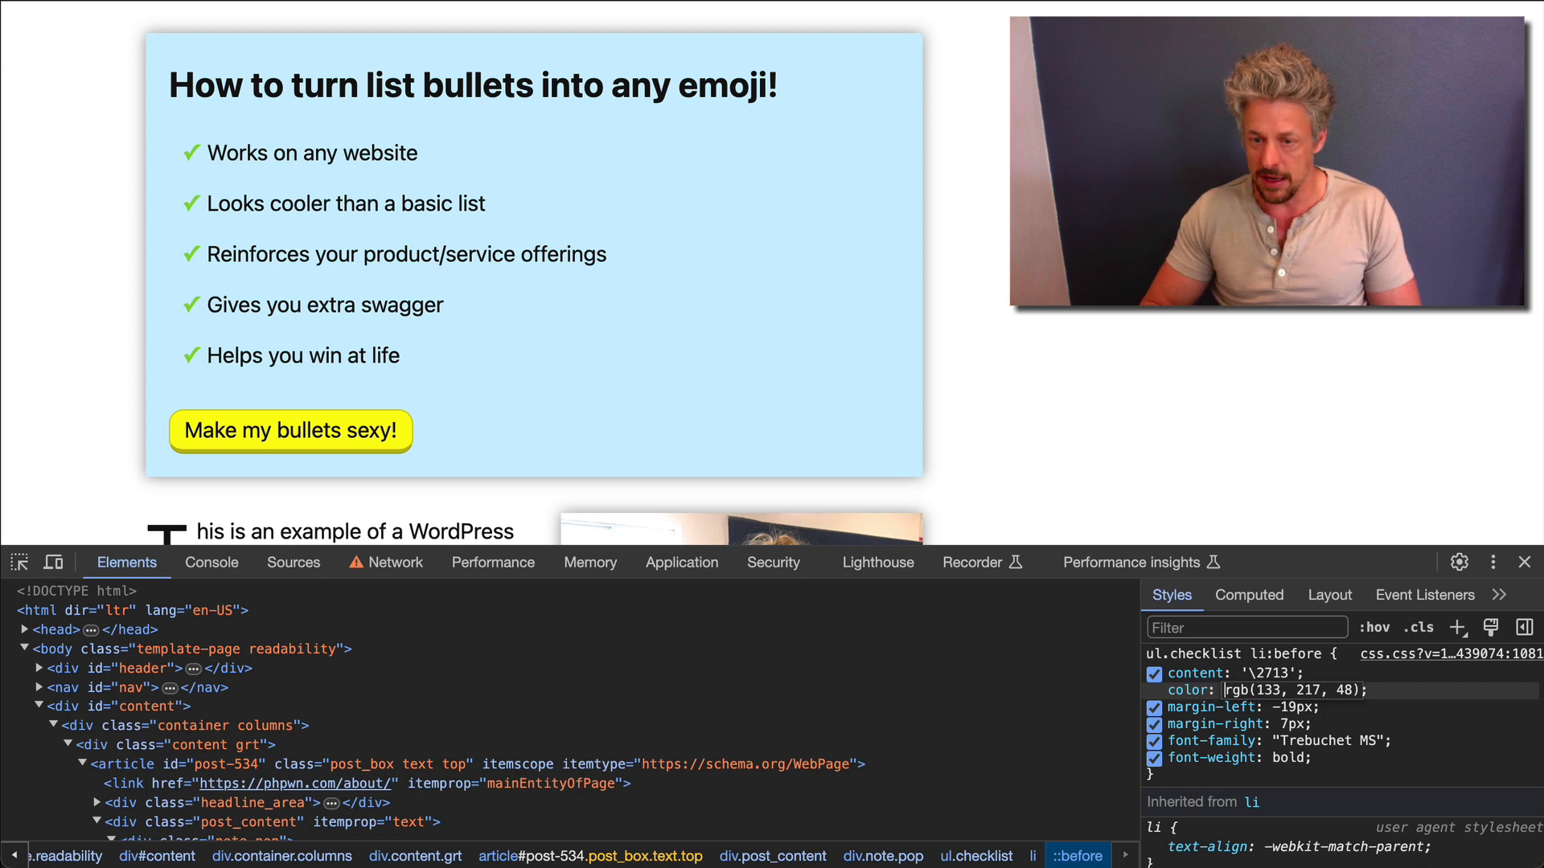
key("ctrl+a")
type("red")
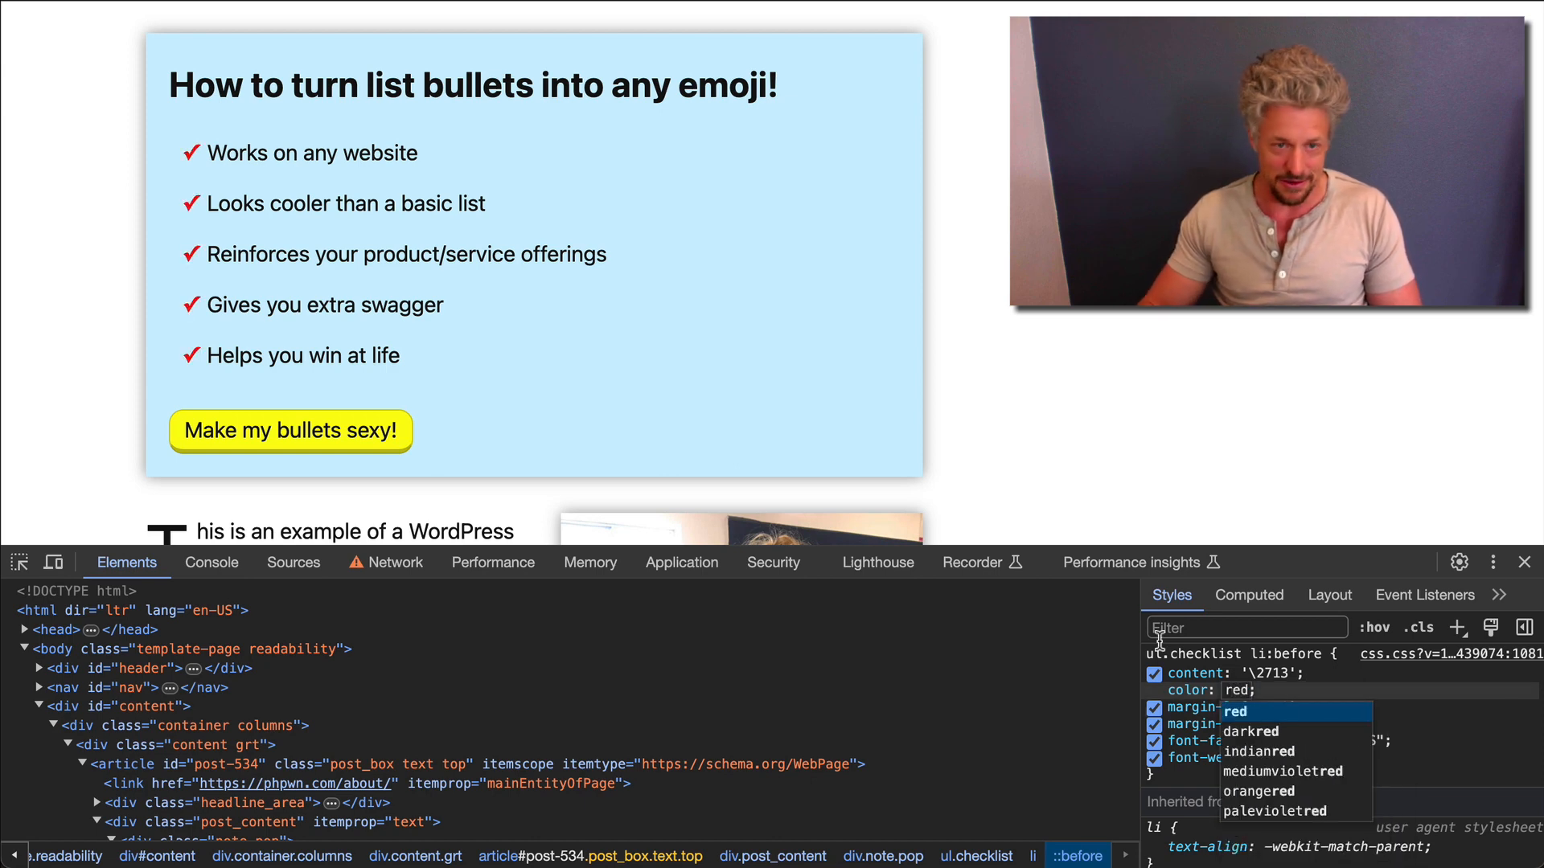
- Keep color red, set the bullet font to inherit then Tahoma, and recheck bold
left_click(1262, 482)
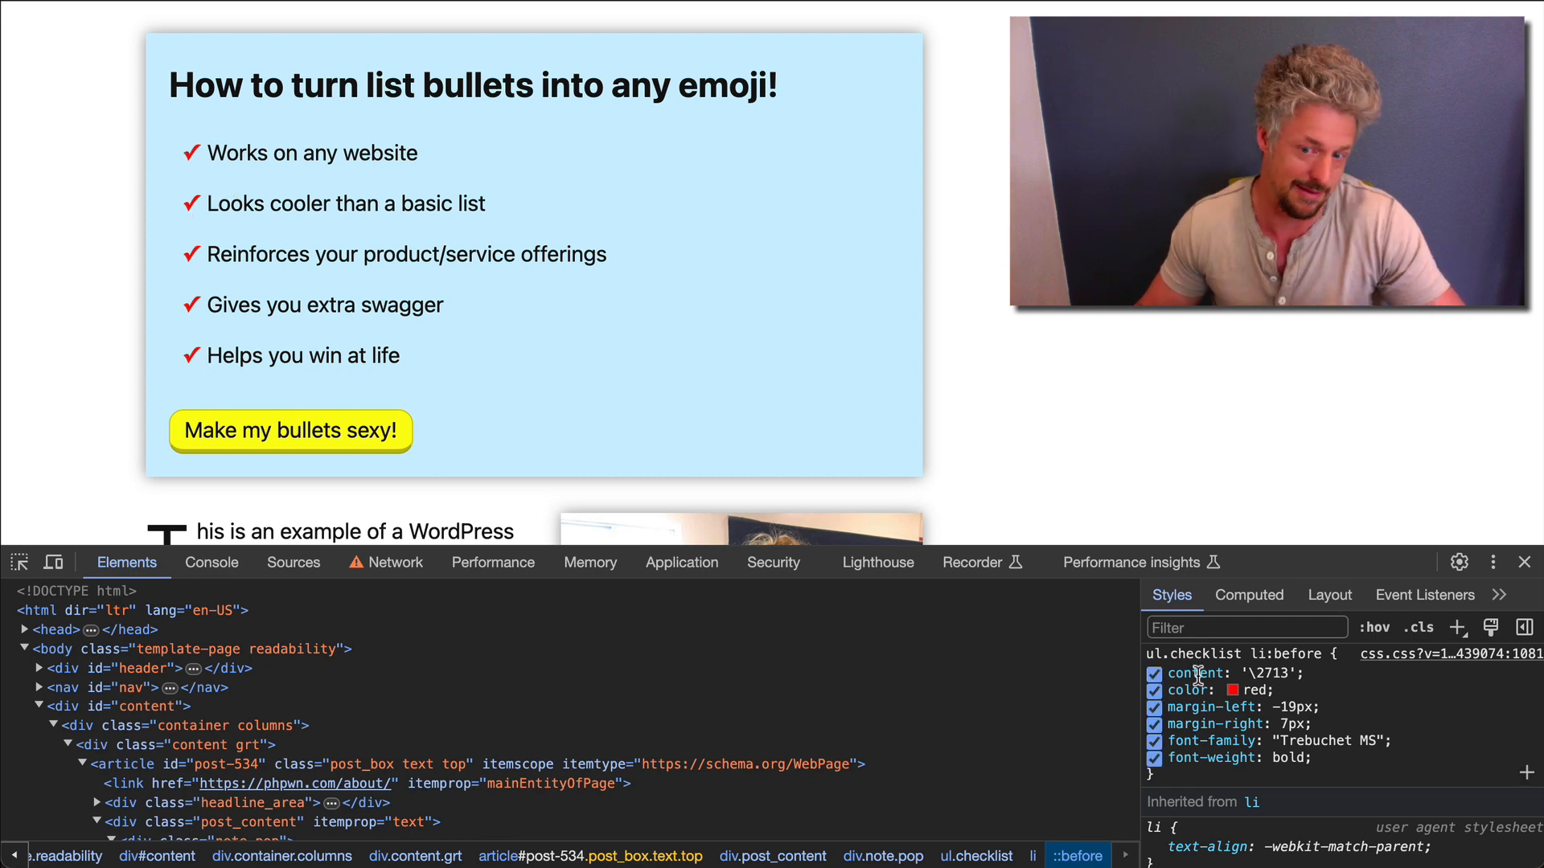
mouse_move(1279, 741)
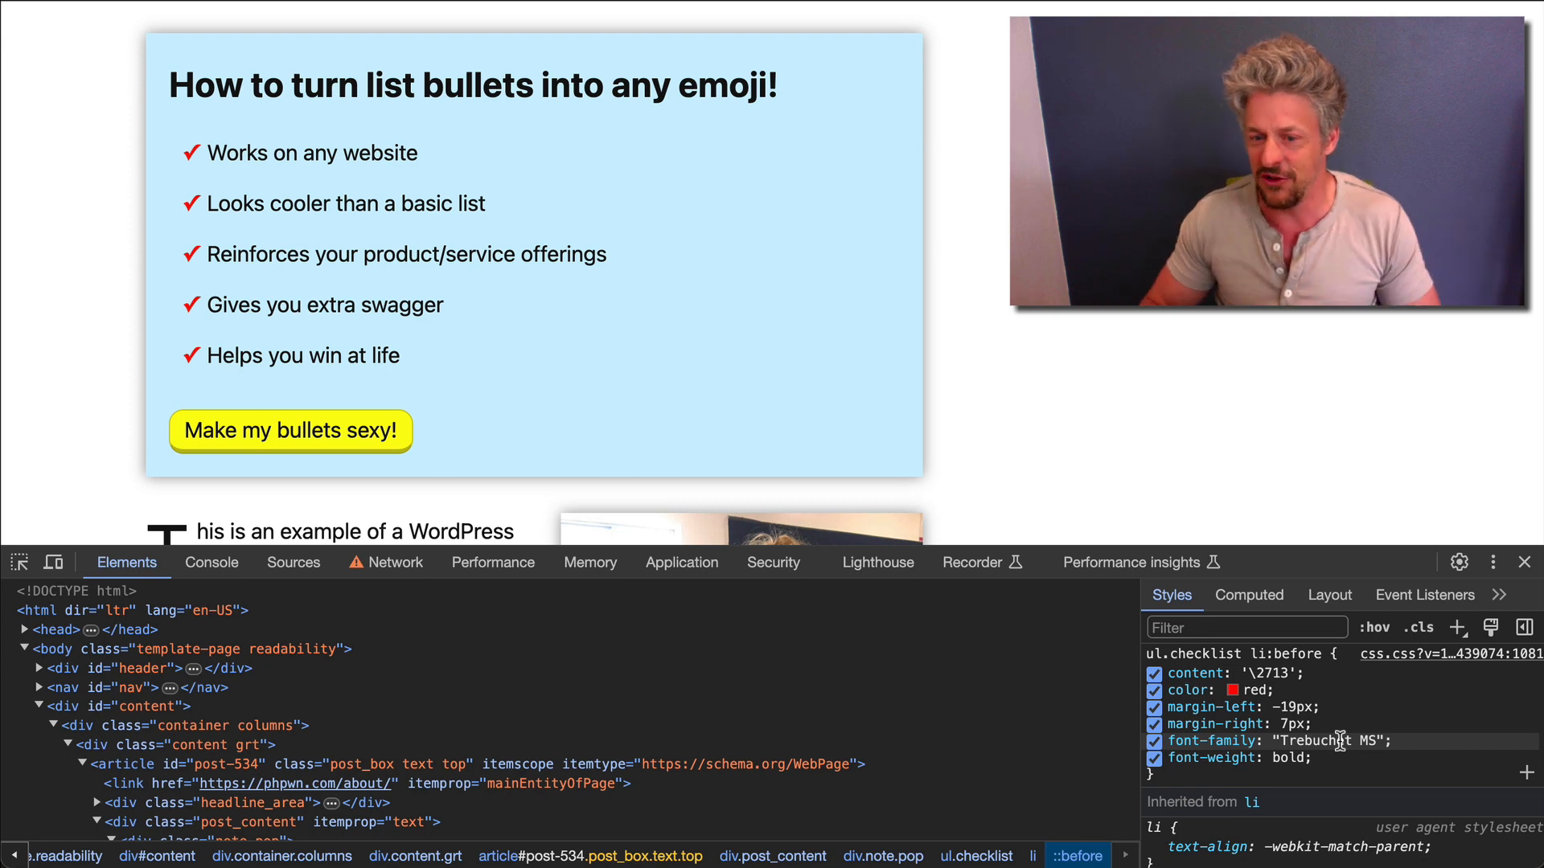
type("inherit")
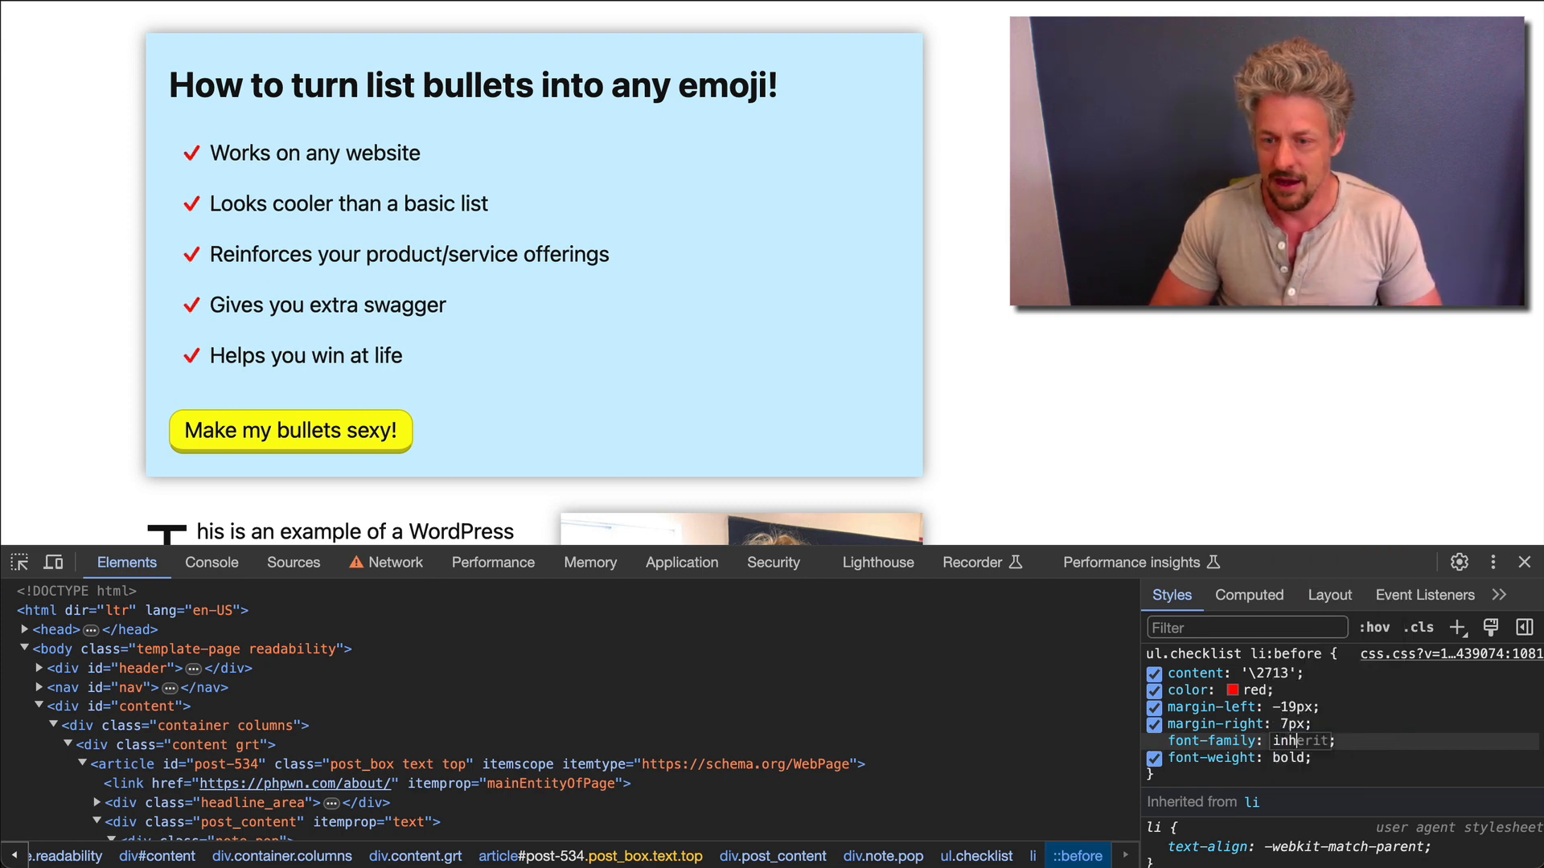
key("Tab")
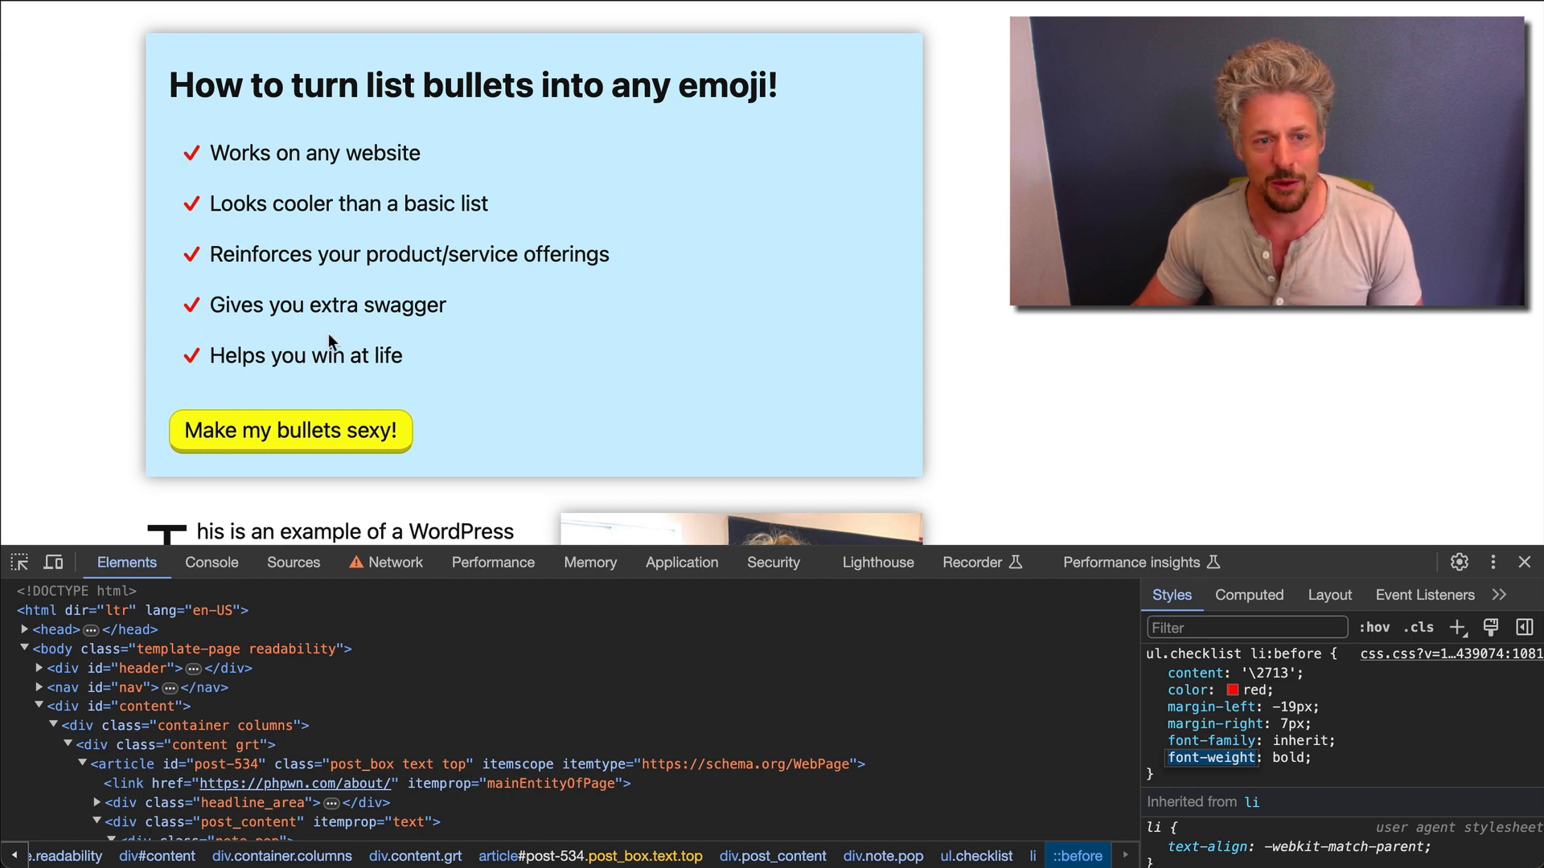
left_click(1297, 740)
type("Tah")
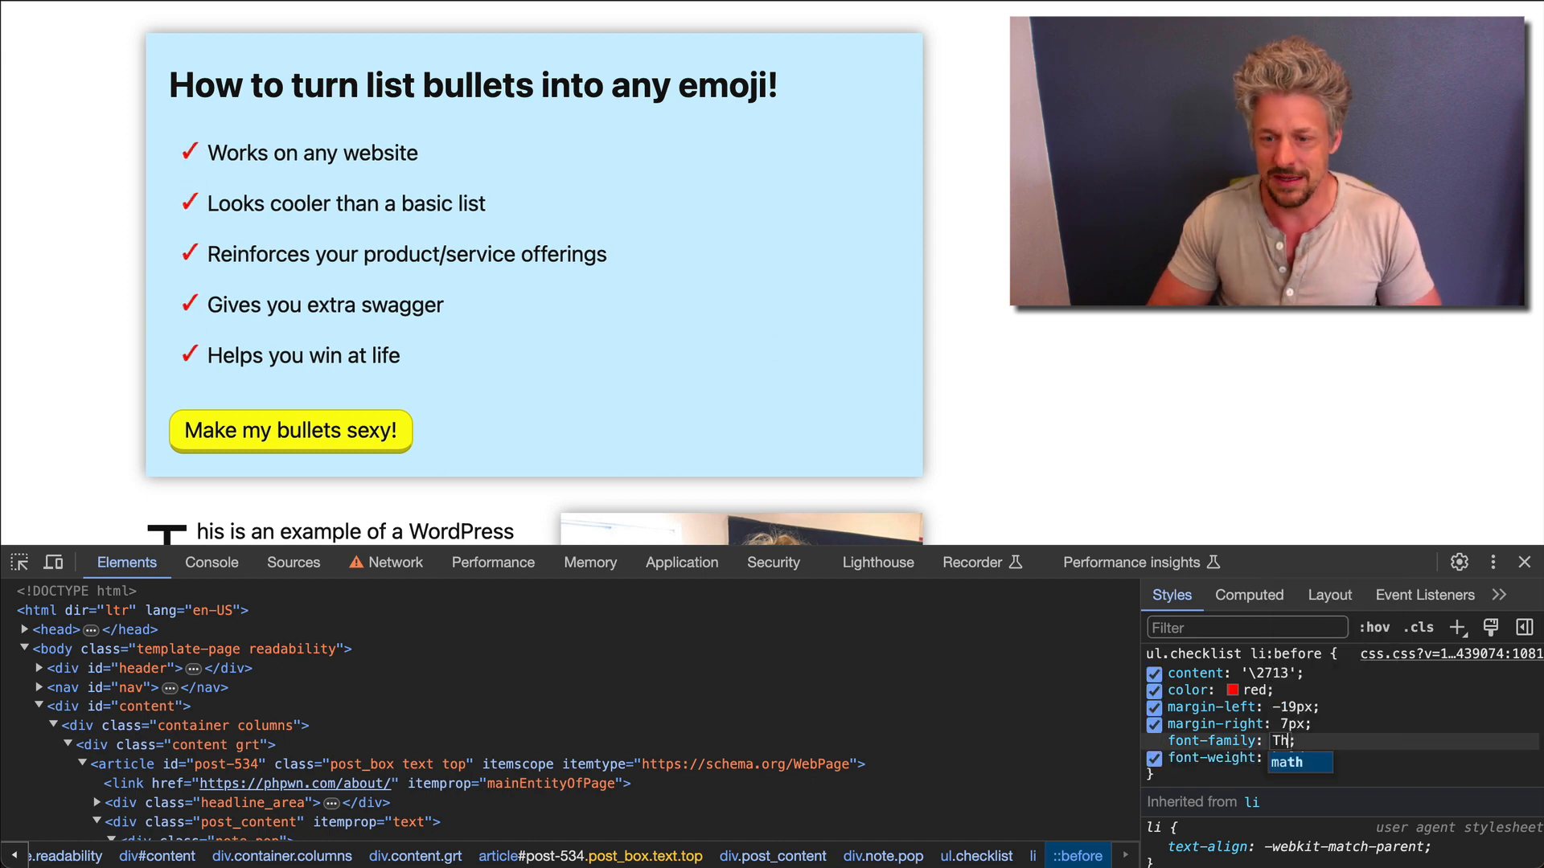
type("oma")
key("Return")
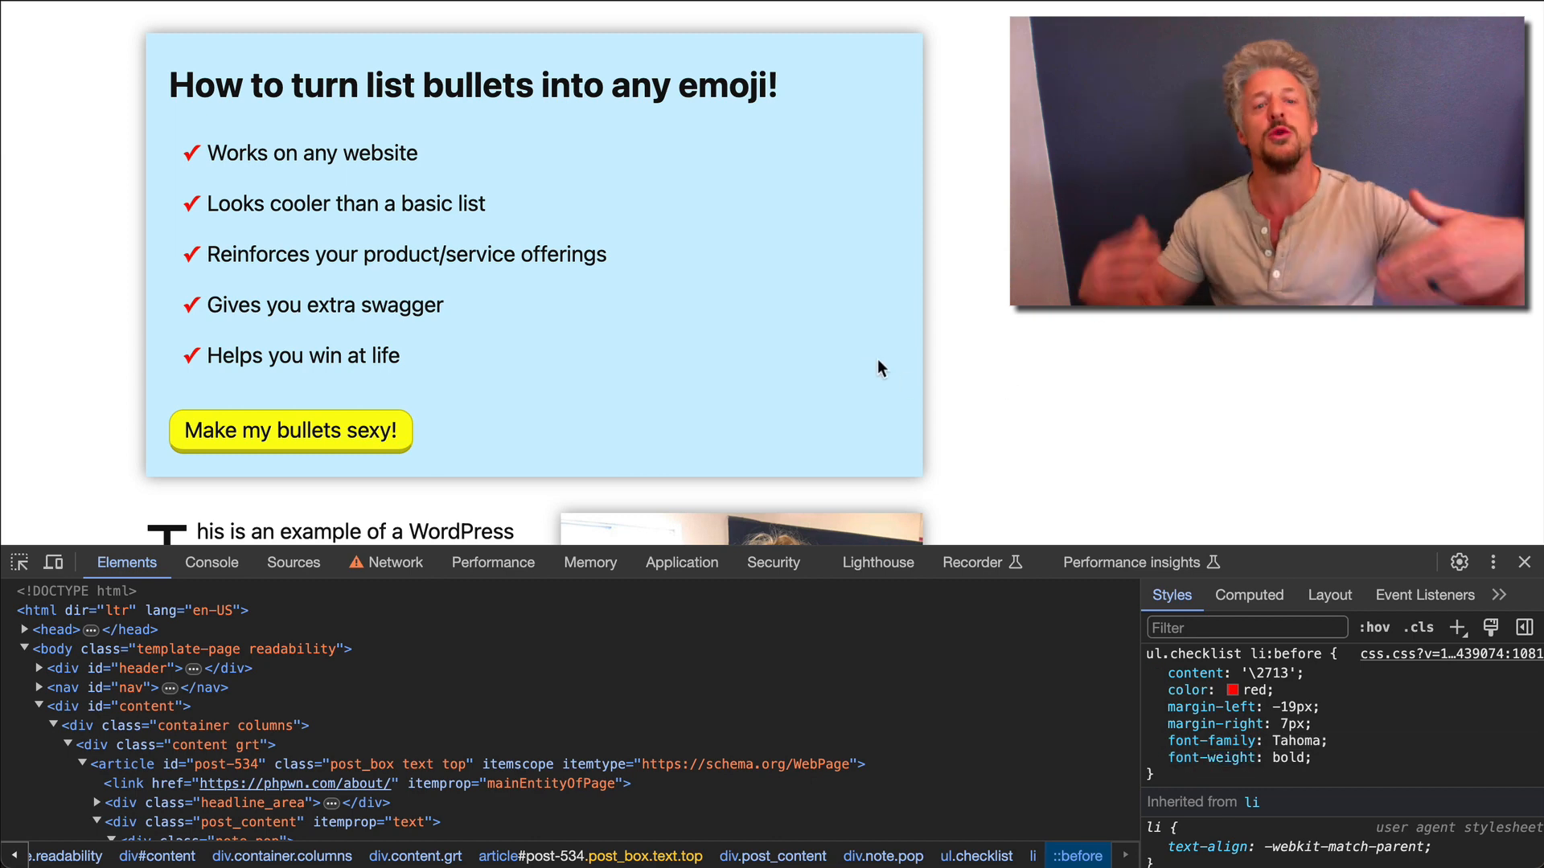
left_click(1154, 759)
left_click(1155, 759)
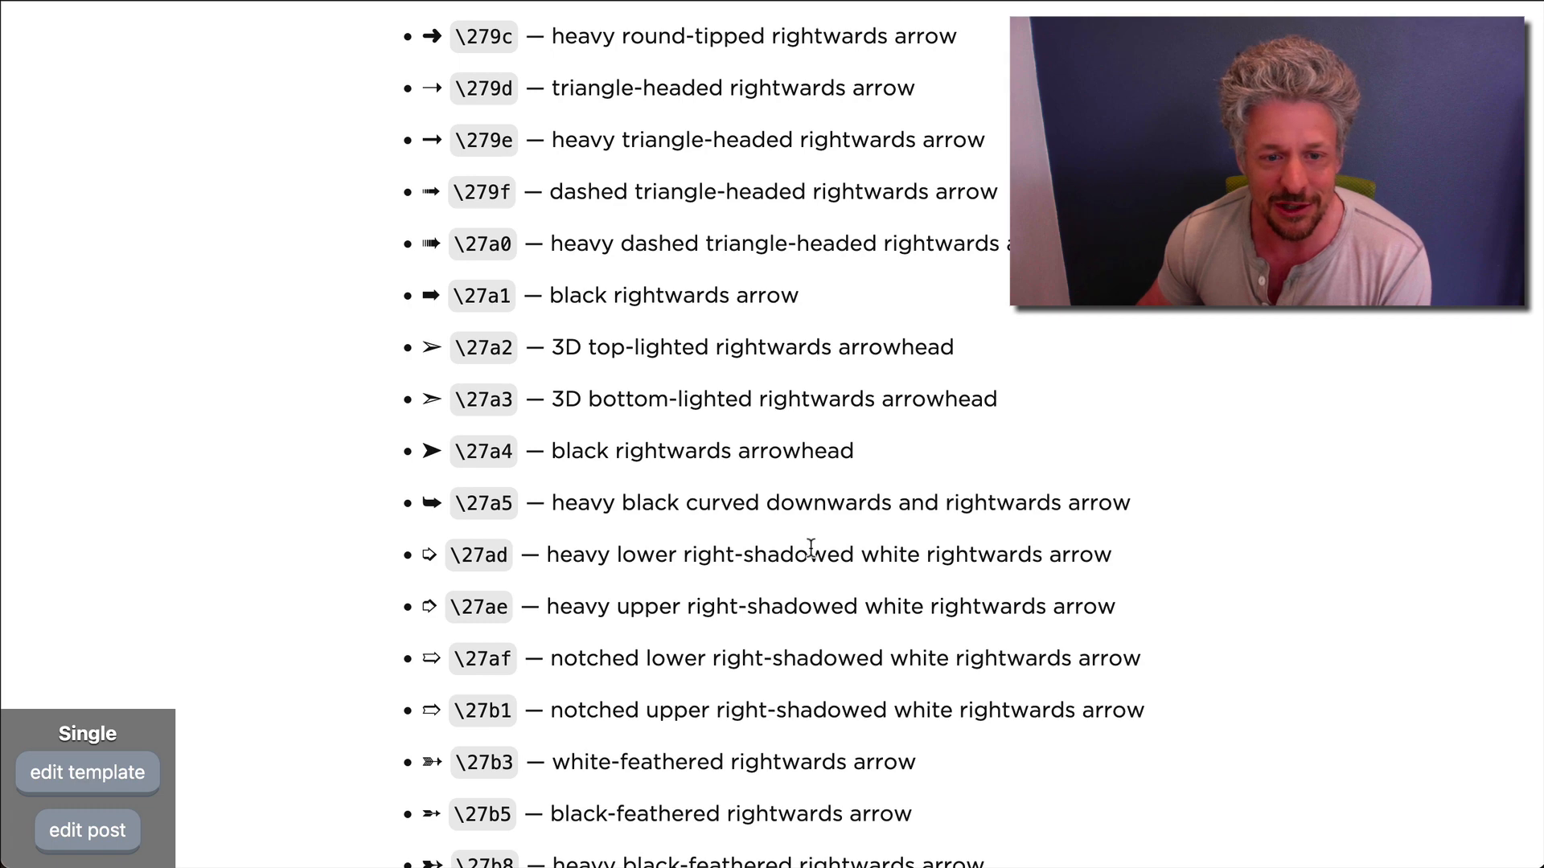
scroll(811, 549, "up", 5)
scroll(813, 555, "up", 1)
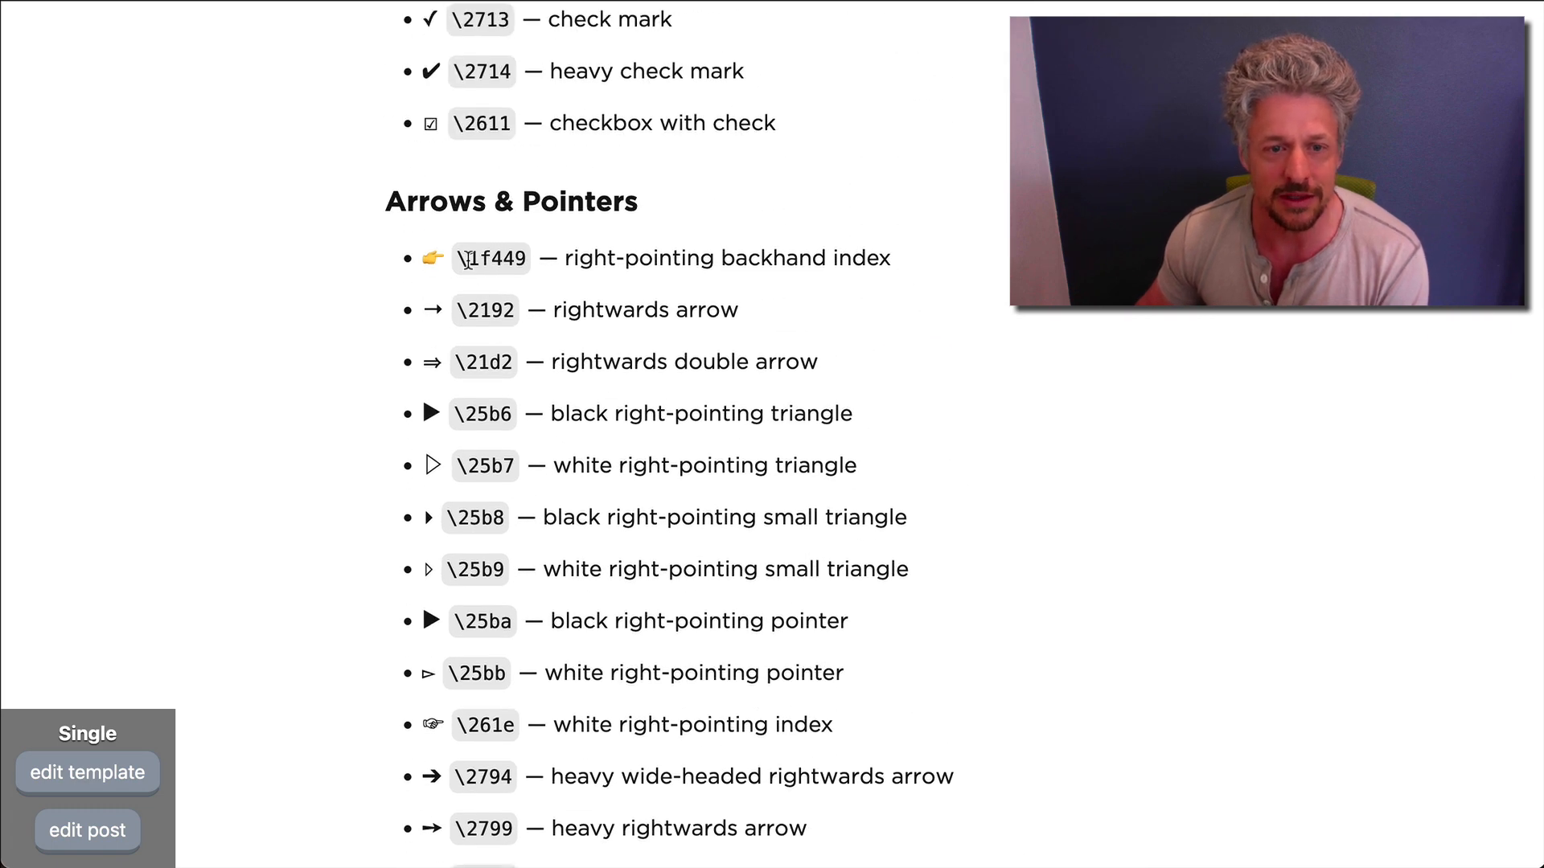
- Select the \1f449 right-pointing backhand index code under Arrows & Pointers
left_click_drag(466, 262, 526, 261)
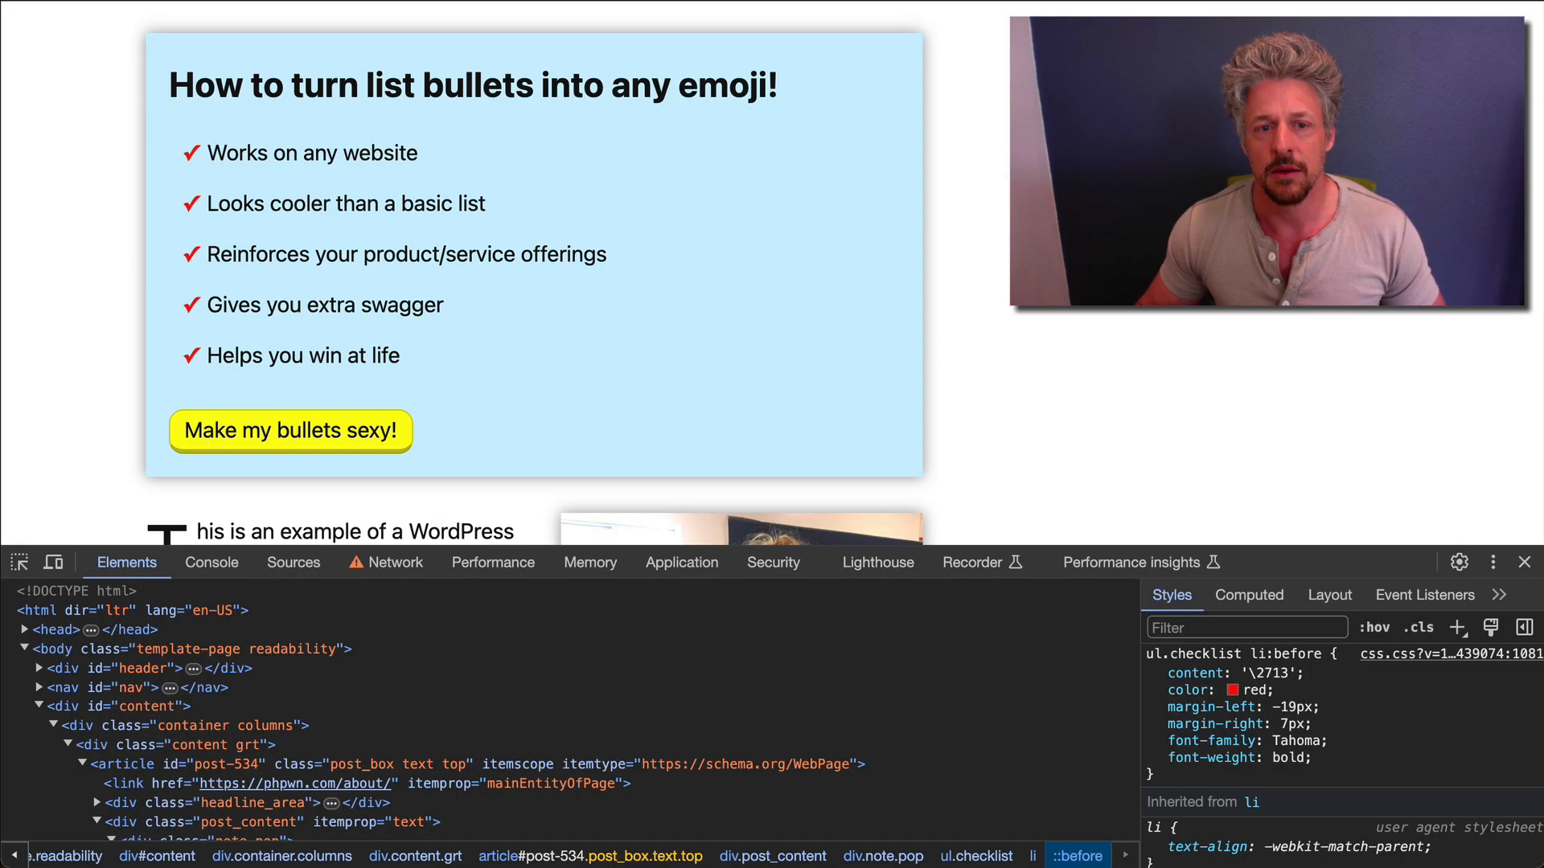
- Reload the About page so the checklist bullets render as pointing-hand emoji
key("ctrl+r")
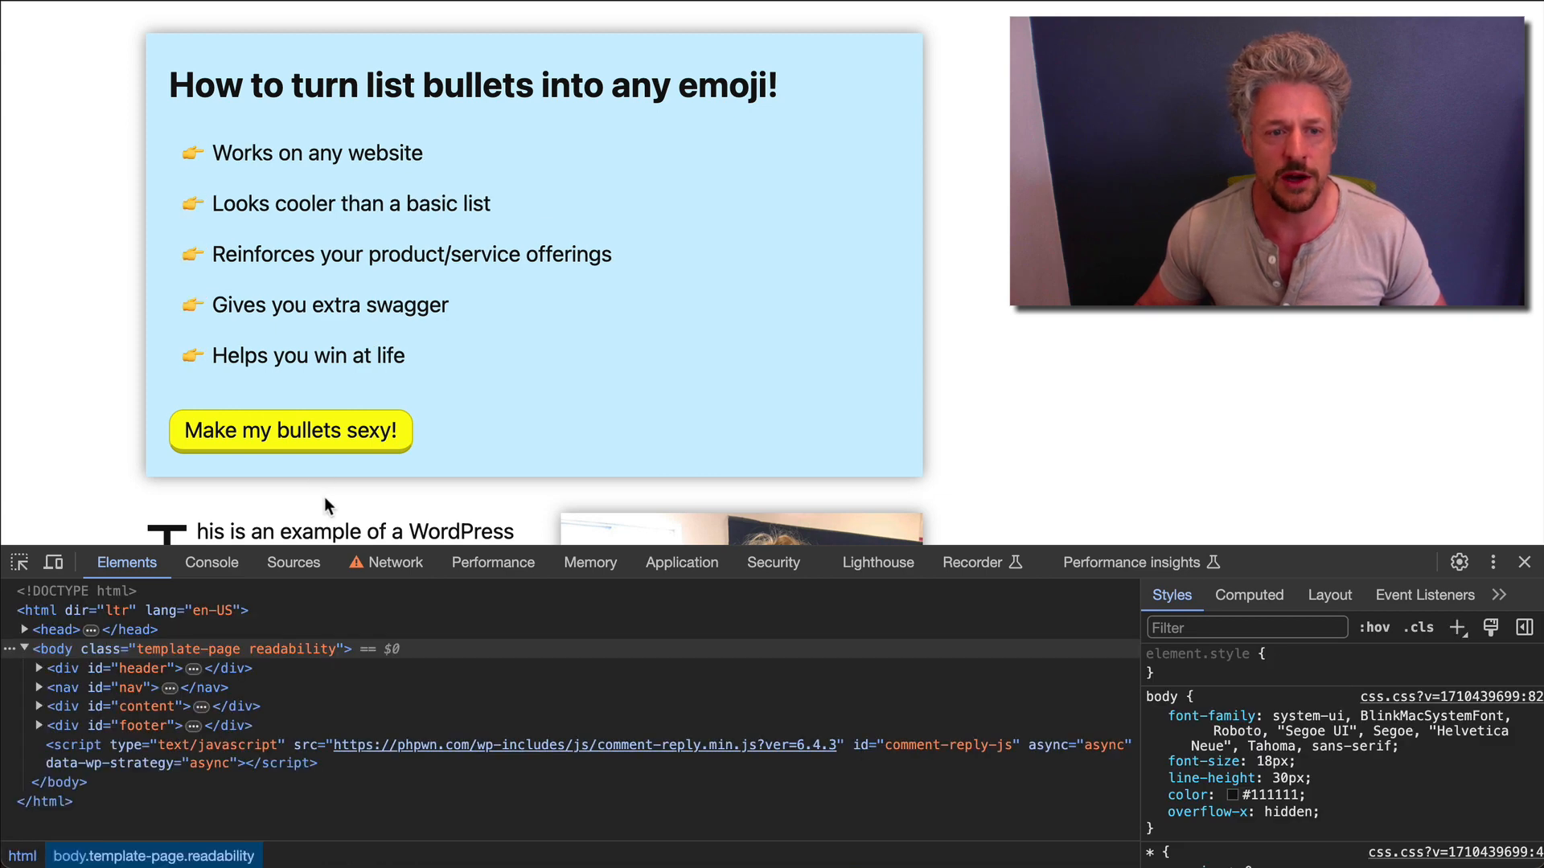